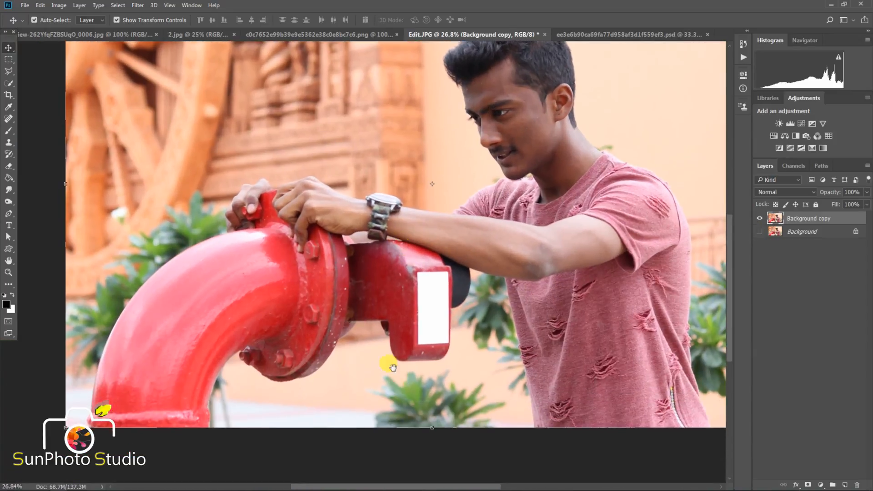
With the Pen tool, start a path at the image's lower edge and trace the red pipe's inner curve up toward the first bolt.
left_click_drag(393, 367, 375, 305)
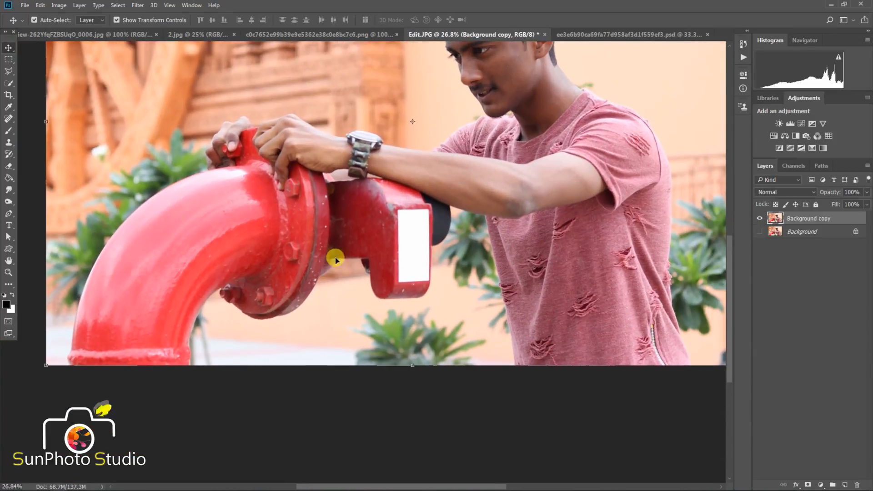
left_click(10, 213)
left_click_drag(127, 321, 170, 224)
scroll(227, 289, "up", 11)
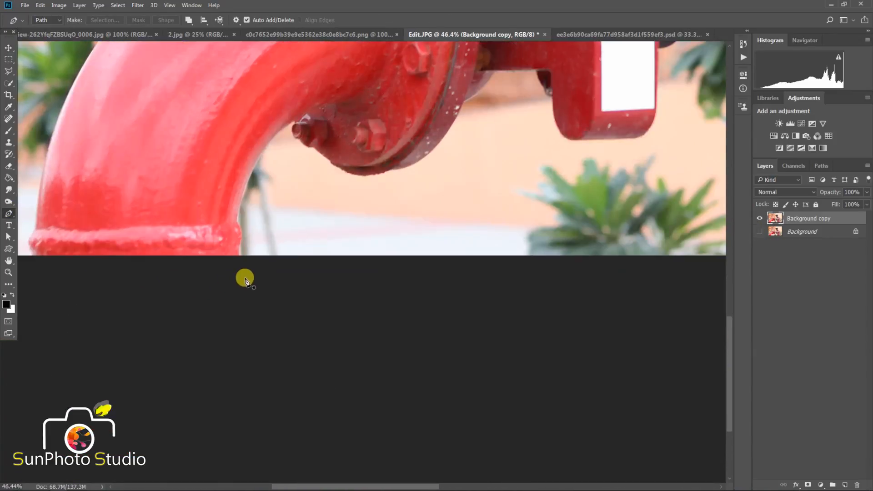
left_click(234, 246)
left_click(235, 223)
left_click_drag(231, 187, 228, 234)
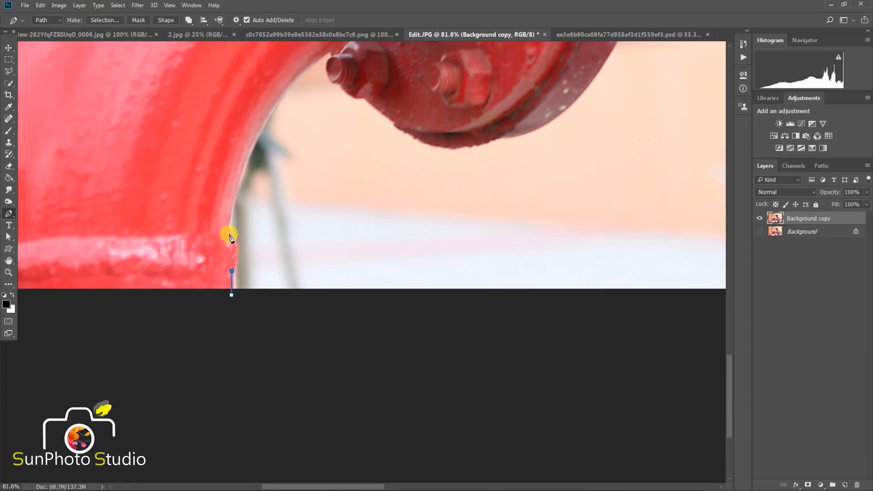
left_click(230, 212)
scroll(214, 228, "up", 3)
left_click(249, 179)
left_click_drag(266, 150, 272, 142)
left_click(286, 120)
left_click(311, 101)
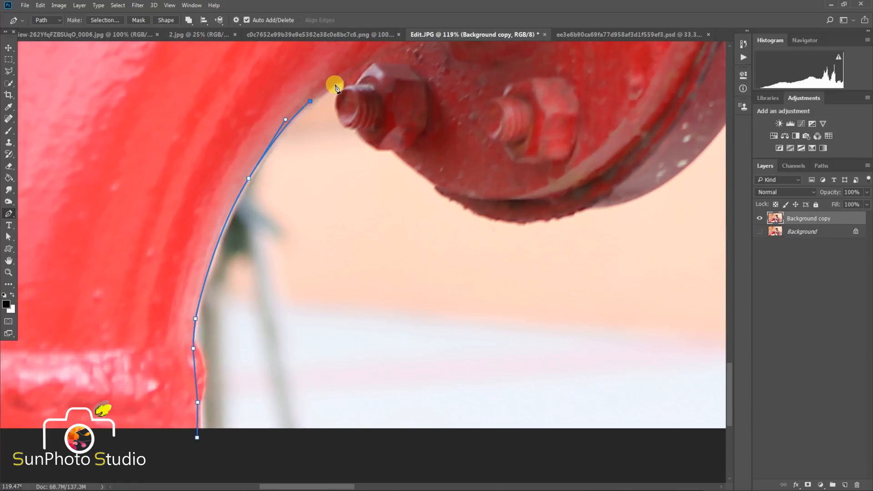
Continue the path around the protruding bolt and along the underside of the red flange.
left_click(343, 87)
left_click_drag(343, 126, 355, 131)
left_click(374, 146)
left_click(392, 149)
left_click_drag(493, 211, 349, 218)
left_click(399, 207)
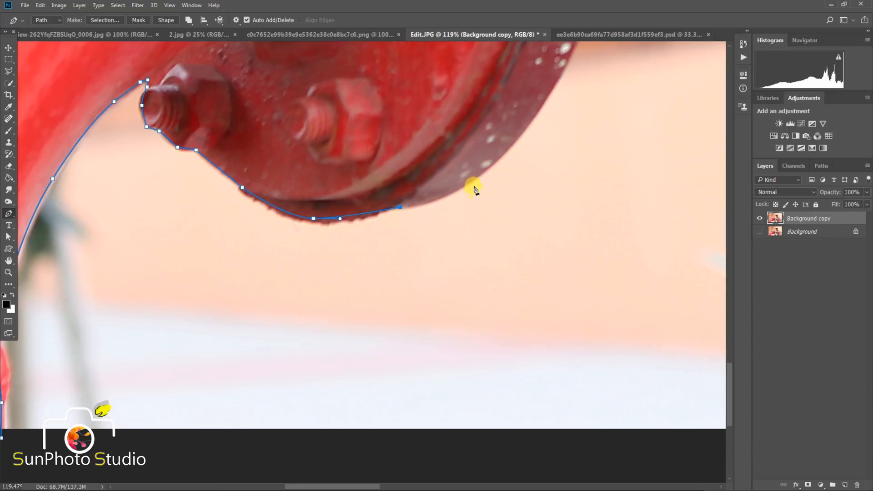
Trace the flange's curved outer edge up to where it meets the underside of the red valve body.
left_click_drag(489, 166, 345, 359)
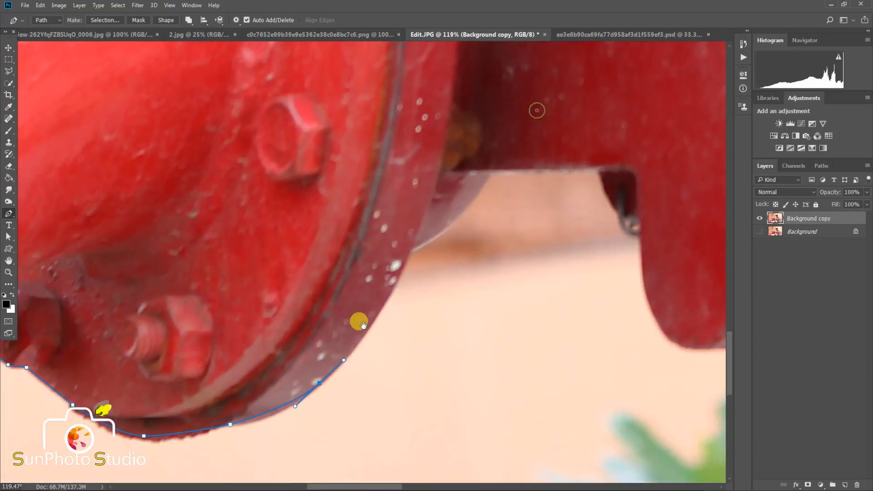
left_click_drag(385, 298, 403, 266)
left_click(408, 250)
left_click_drag(459, 213, 489, 175)
left_click(488, 169)
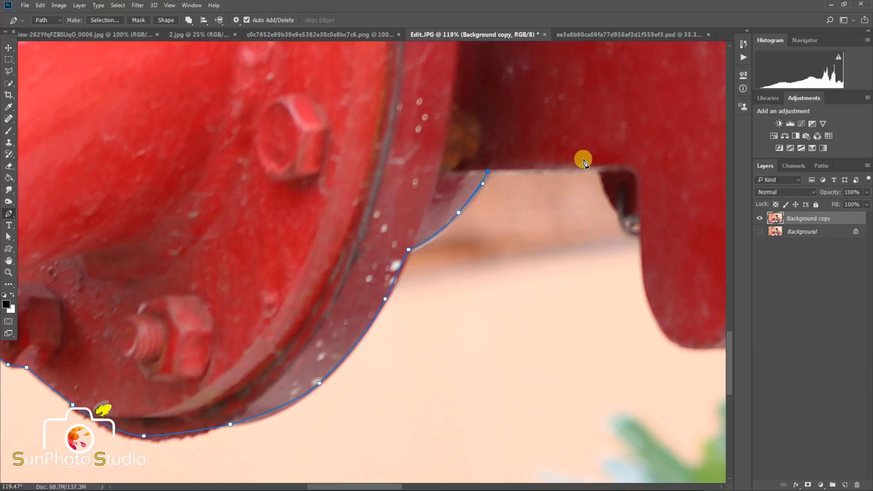
Extend the path along the valve body's underside, around the small notch and down the near side of the box.
left_click(600, 166)
left_click(622, 212)
left_click_drag(632, 234, 498, 152)
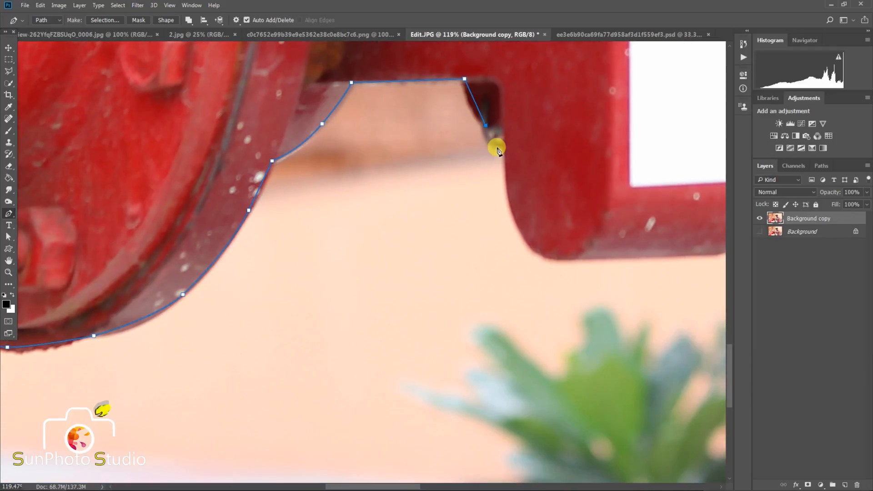
left_click_drag(529, 247, 477, 194)
left_click(498, 196)
Trace the red box's lower edge, its rounded corner and the outer edge beside the white label.
left_click_drag(591, 197, 413, 197)
left_click(425, 192)
left_click(476, 188)
left_click_drag(516, 165, 471, 200)
left_click_drag(474, 162, 476, 142)
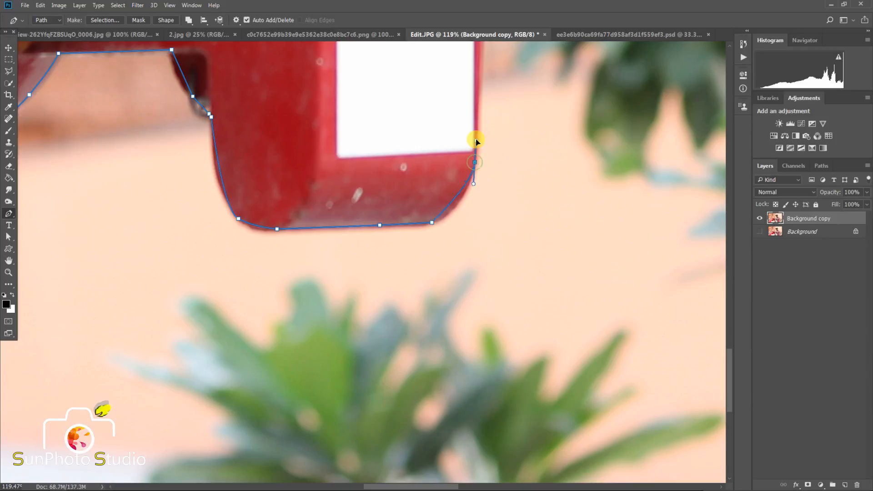
left_click(479, 81)
scroll(475, 83, "up", 3)
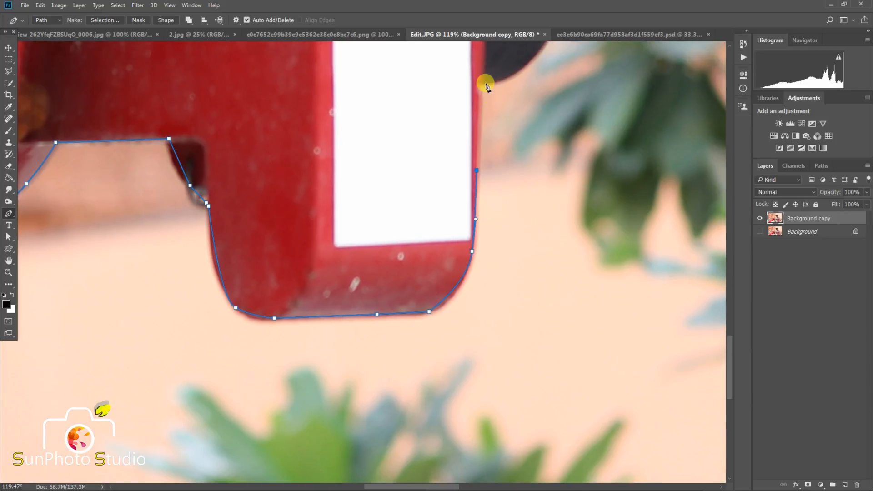
Trace the curved edge of the black cap behind the red box up to the underside of the arm.
scroll(436, 324, "up", 8)
left_click_drag(470, 308, 489, 285)
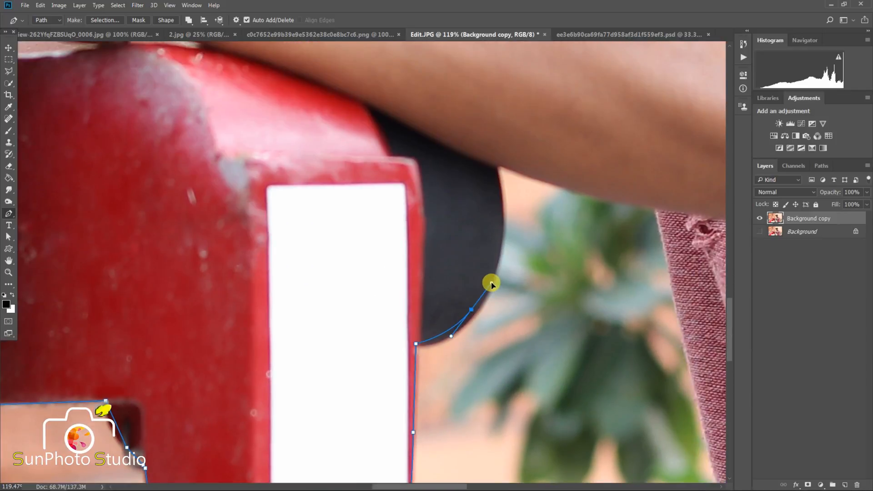
scroll(457, 243, "down", 2)
scroll(457, 244, "down", 4)
scroll(492, 249, "up", 5)
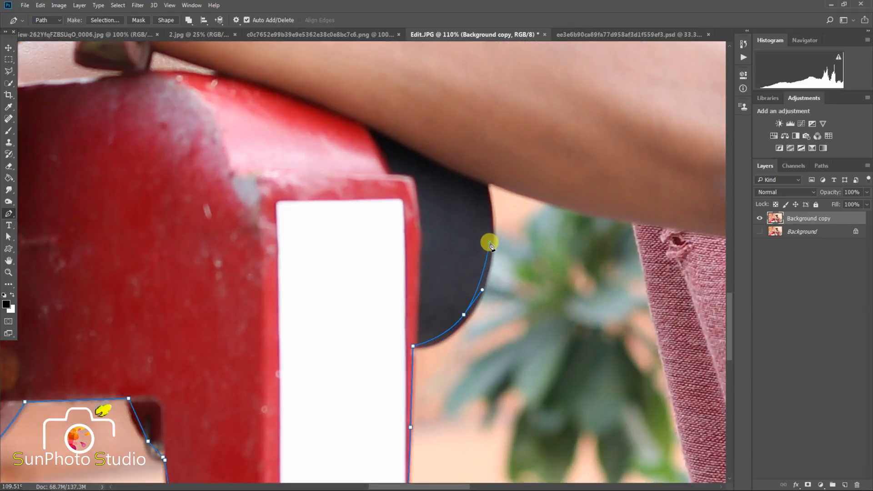
left_click(487, 201)
left_click(485, 181)
Trace the arm's underside to the shirt and follow the shirt's front edge down to the image's lower border.
left_click_drag(558, 206, 418, 194)
left_click(458, 206)
left_click_drag(467, 312, 415, 220)
left_click(439, 264)
left_click_drag(456, 348, 395, 236)
left_click(419, 319)
left_click_drag(428, 380, 380, 244)
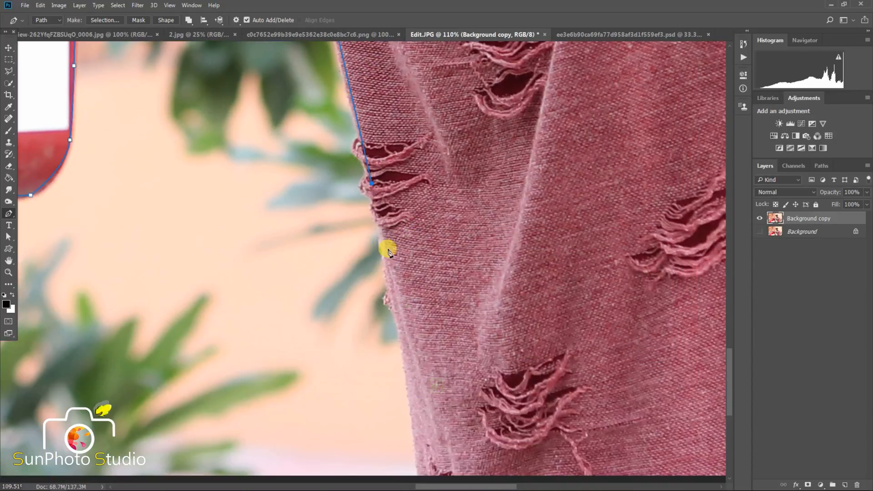
left_click(404, 353)
scroll(400, 348, "down", 5)
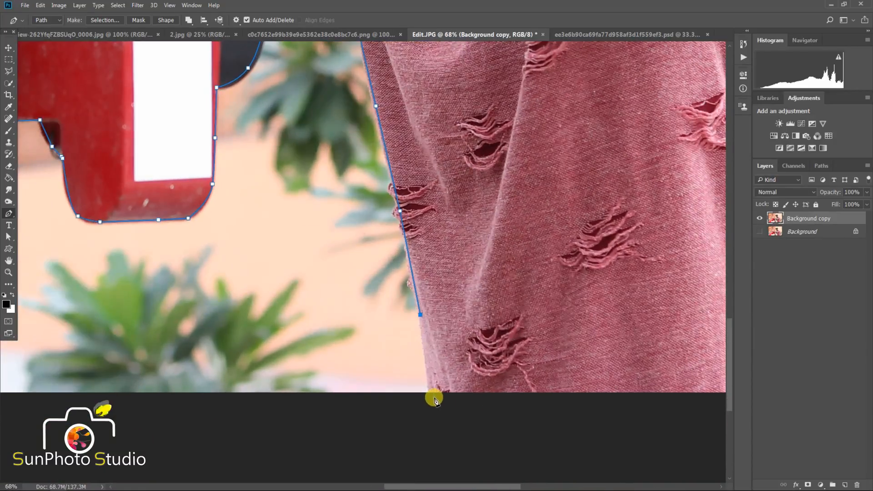
left_click(435, 399)
Carry the path outside the canvas below the shirt and bring it up along the back hem near the zipper.
scroll(435, 399, "down", 4)
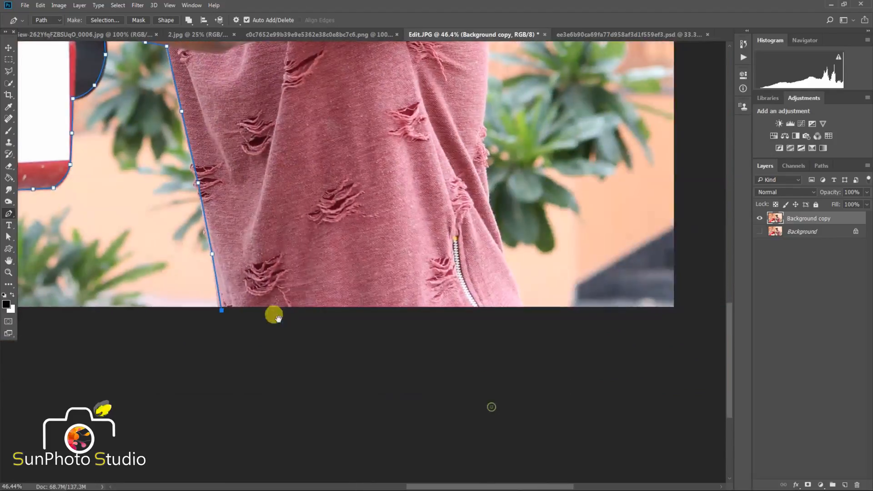
left_click(500, 381)
scroll(533, 324, "up", 3)
left_click(522, 306)
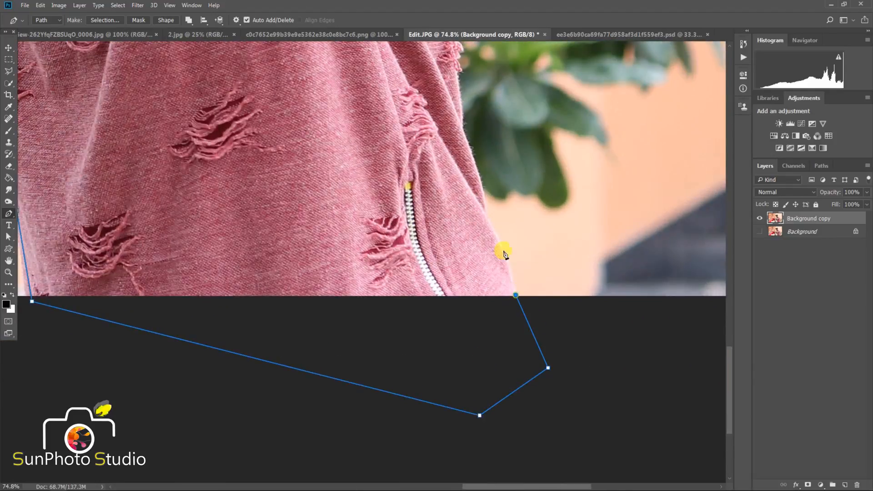
left_click(486, 218)
left_click_drag(471, 180, 497, 228)
left_click(490, 193)
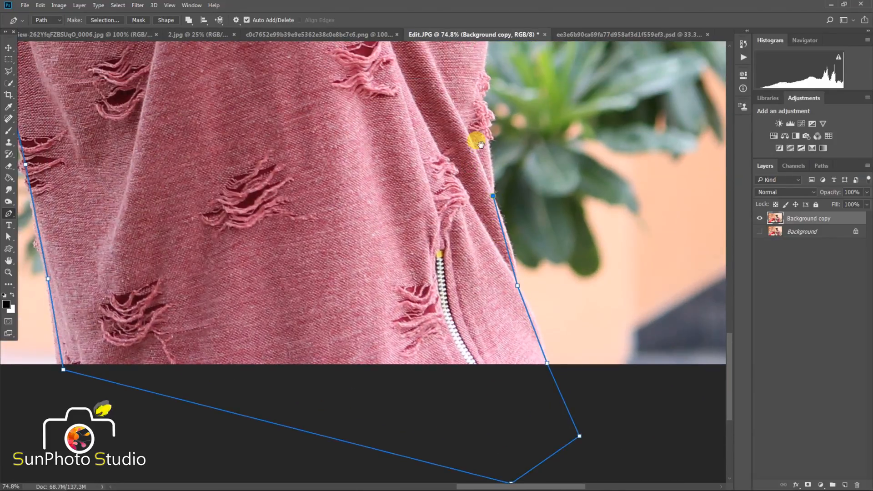
Trace the back edge of the shirt past the torn patches up to the level of the sleeve.
left_click_drag(477, 137, 510, 194)
left_click(503, 182)
left_click_drag(499, 124, 491, 245)
left_click(506, 218)
left_click(509, 175)
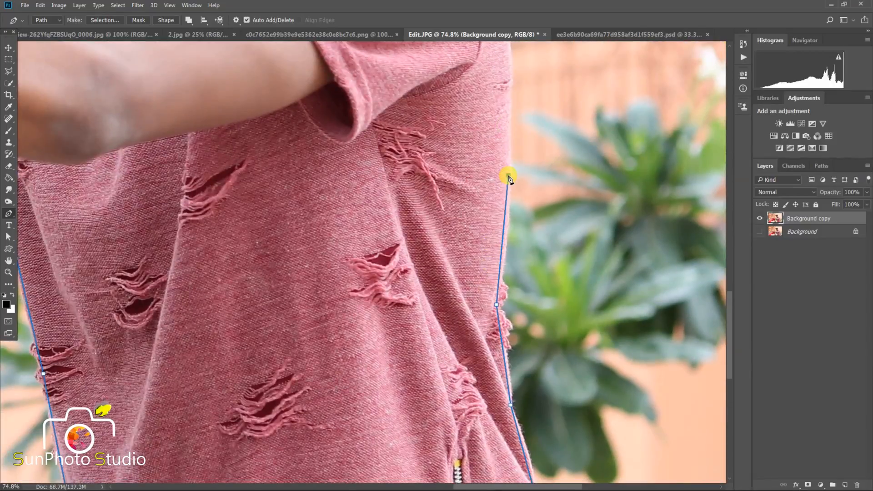
left_click(510, 134)
Trace the upper back and the rounded shoulder of the shirt toward the collar.
left_click_drag(503, 78, 478, 234)
left_click_drag(486, 182, 481, 162)
left_click(460, 108)
left_click_drag(433, 66, 487, 222)
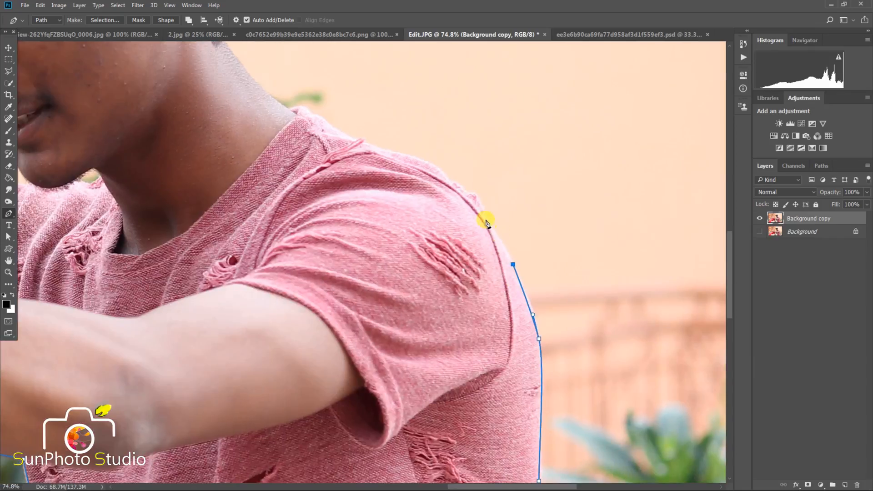
left_click_drag(435, 169, 408, 158)
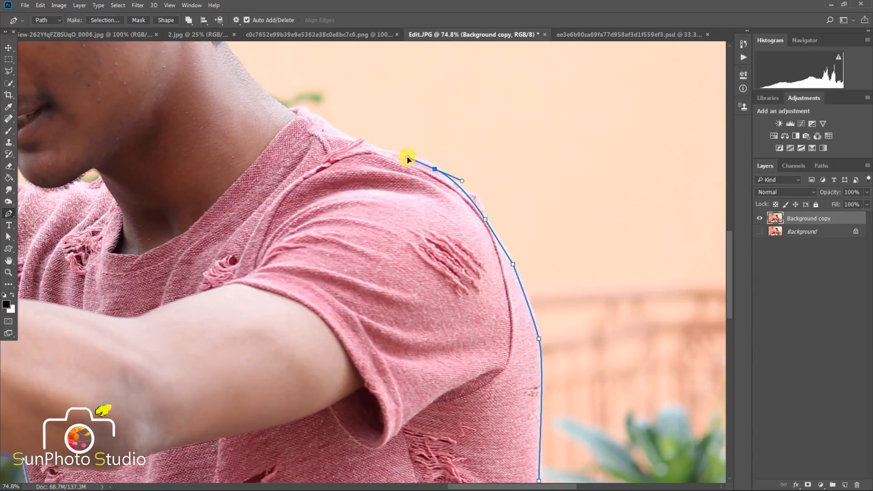
left_click(383, 151)
Trace the shirt's collar and the back of the neck up to the hairline.
left_click_drag(356, 138, 554, 207)
scroll(535, 207, "up", 6)
left_click(537, 210)
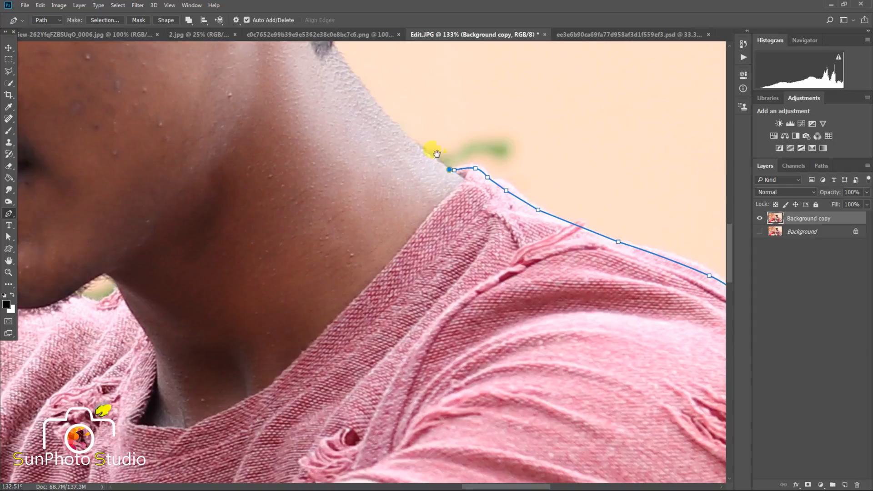
left_click_drag(437, 154, 464, 195)
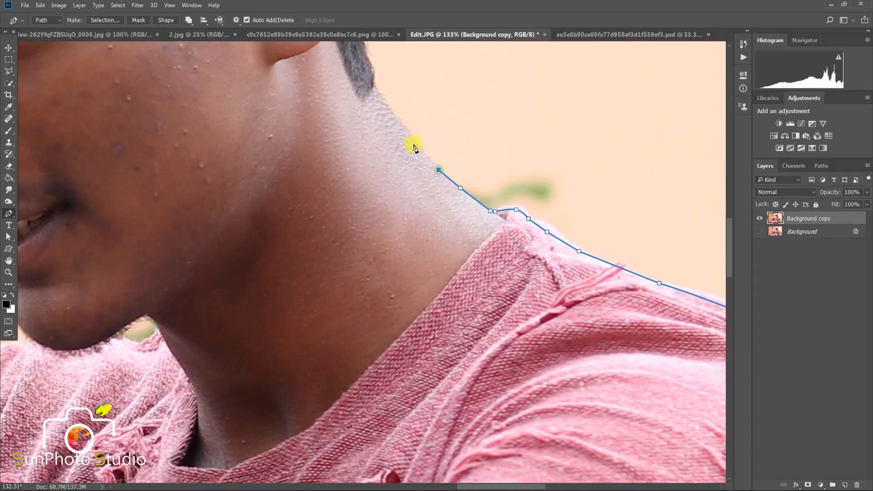
left_click(370, 87)
left_click_drag(369, 74, 419, 171)
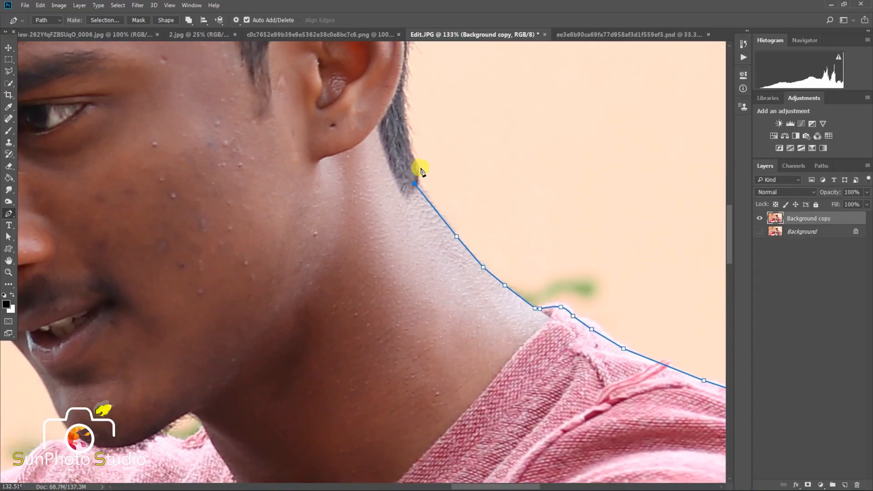
Redo the last anchor at the nape and trace the hairline up behind the ear.
key("ctrl+z")
left_click(414, 182)
left_click(404, 133)
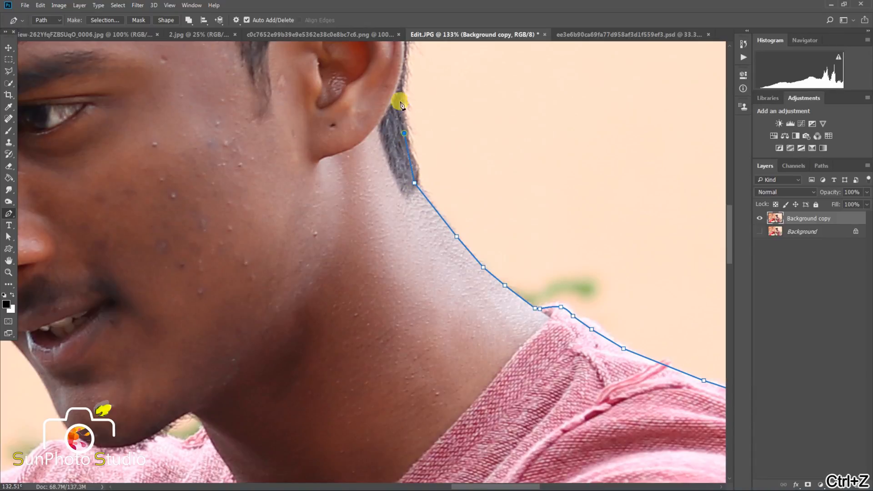
left_click_drag(399, 96, 406, 161)
left_click(408, 145)
left_click_drag(411, 97, 389, 168)
Trace the back of the head from the ear up toward the crown.
left_click_drag(393, 84, 425, 245)
left_click(426, 244)
left_click(419, 198)
left_click(405, 152)
left_click(391, 108)
left_click(371, 73)
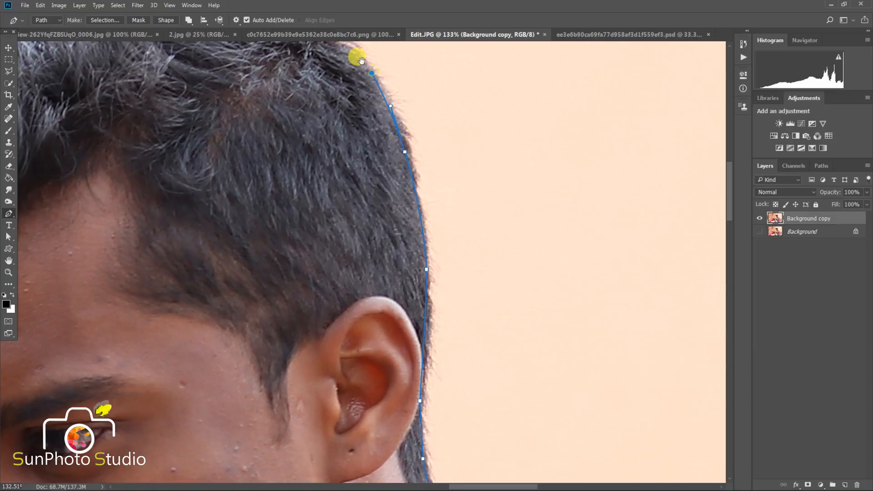
Trace the path over the crown, keeping just inside the loose hairs.
left_click_drag(357, 58, 449, 191)
left_click(424, 172)
left_click(406, 162)
left_click_drag(396, 133, 410, 169)
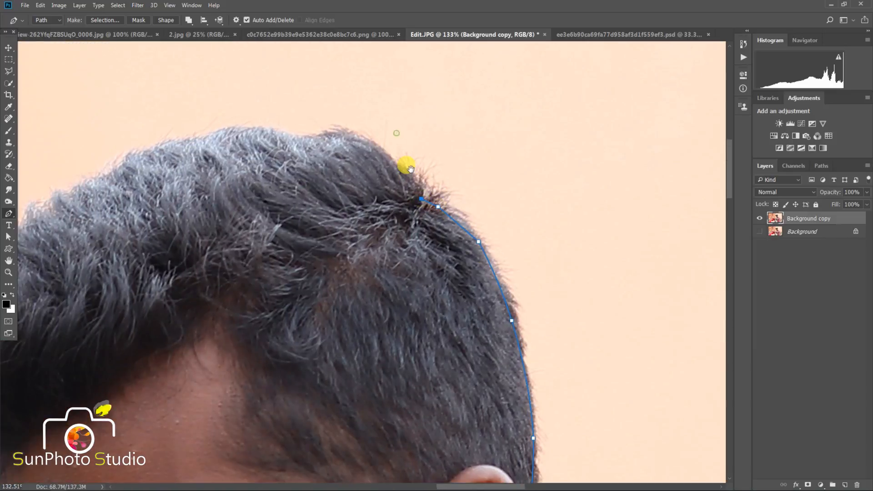
left_click_drag(395, 127, 432, 175)
left_click(410, 198)
left_click(383, 189)
left_click(351, 187)
Trace the top of the hair forward and around the front quiff toward the forehead.
left_click_drag(309, 183, 466, 153)
left_click(432, 151)
left_click(400, 156)
left_click_drag(279, 189, 403, 144)
left_click_drag(361, 187, 334, 193)
left_click(298, 218)
left_click_drag(272, 312, 296, 282)
left_click(326, 302)
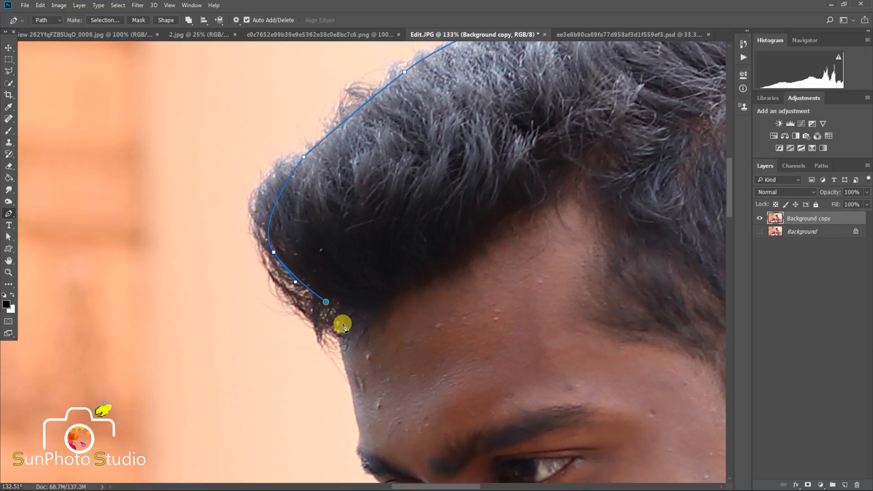
Trace the forehead from the hairline down past the eyebrow to the upper eyelid.
left_click(341, 322)
left_click_drag(347, 357, 331, 236)
scroll(326, 207, "up", 4)
left_click(343, 296)
left_click_drag(344, 339, 349, 228)
scroll(331, 218, "up", 2)
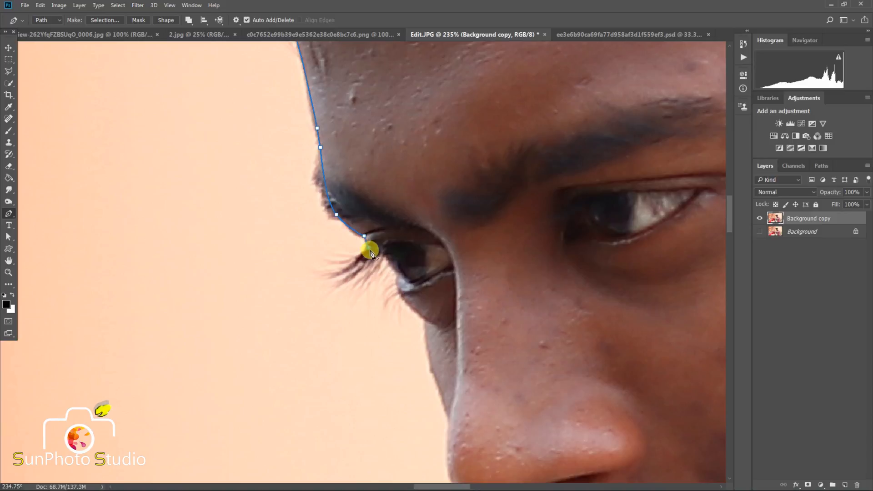
Trace the contour of the far eye and lower lid, leaving the eyelashes outside the path.
left_click(383, 255)
left_click(395, 270)
left_click(420, 315)
left_click_drag(371, 233, 283, 70)
scroll(338, 160, "up", 2)
left_click(337, 157)
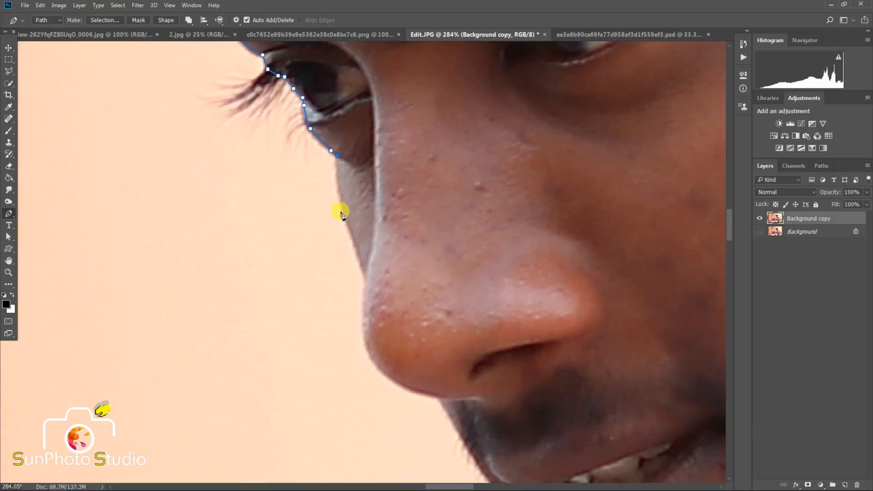
Trace the cheek edge and the tip and underside of the nose to the upper lip.
left_click_drag(347, 217, 360, 176)
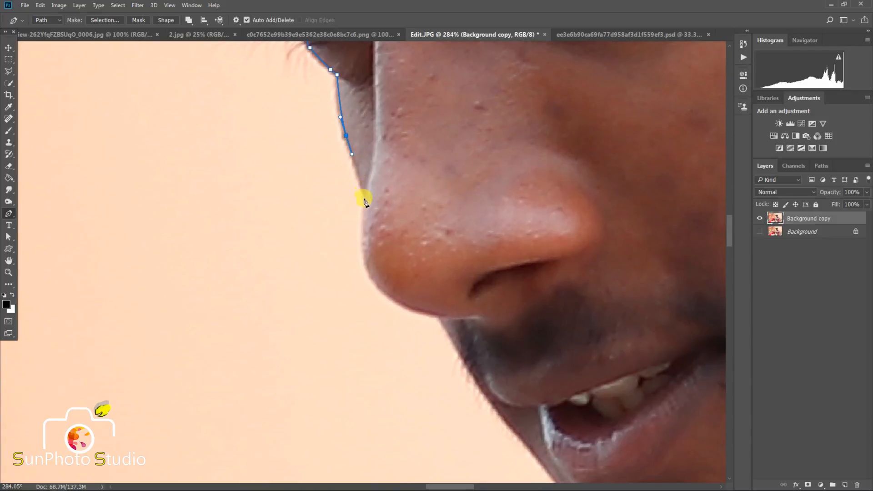
left_click_drag(366, 214, 350, 141)
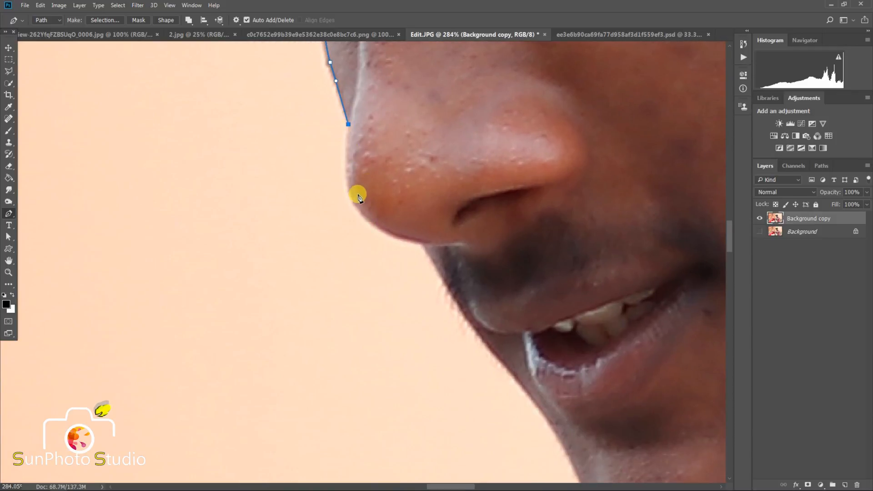
left_click_drag(355, 203, 367, 222)
left_click(394, 234)
left_click(426, 245)
Trace the face contour from the moustache past the lips and down to the chin.
left_click(453, 289)
left_click_drag(489, 336, 399, 205)
left_click(413, 220)
left_click(444, 260)
left_click_drag(480, 316, 422, 116)
left_click(429, 157)
left_click(436, 170)
left_click(459, 191)
Continue the path from the chin onto the shirt and along the far shoulder.
left_click_drag(448, 196, 472, 105)
left_click(448, 154)
left_click_drag(399, 116, 496, 57)
left_click(363, 152)
left_click(297, 178)
left_click_drag(288, 185, 230, 231)
left_click(174, 294)
Finish tracing the far sleeve and extend the path along the forearm's upper edge to the wristwatch.
left_click_drag(151, 304, 397, 149)
left_click(343, 216)
left_click_drag(361, 160, 344, 176)
scroll(359, 187, "down", 7)
left_click_drag(275, 191, 426, 171)
left_click(224, 132)
Trace the Pen path around the wristwatch's forearm-side edge and along the top of its face.
scroll(221, 120, "up", 6)
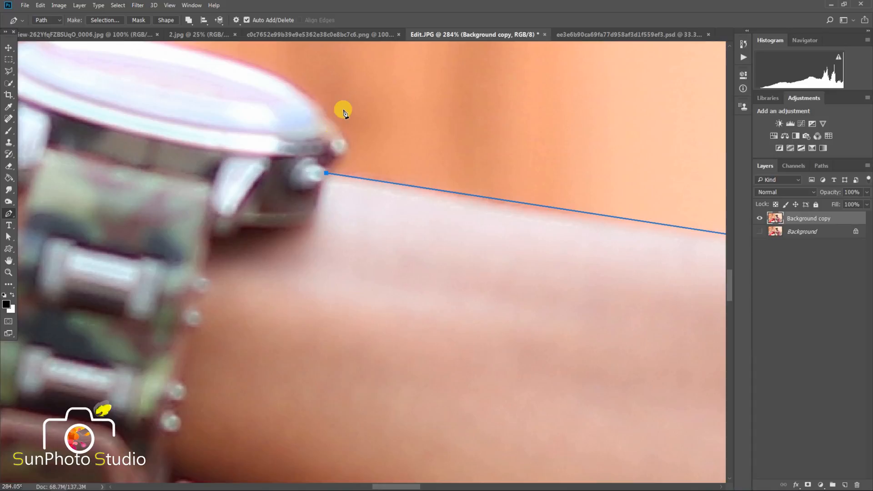
left_click_drag(330, 124, 321, 106)
scroll(403, 116, "down", 3)
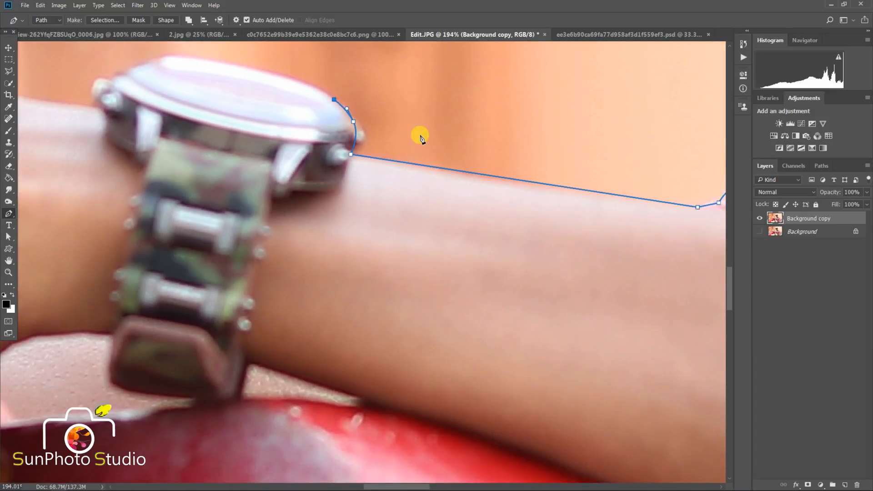
scroll(367, 121, "up", 2)
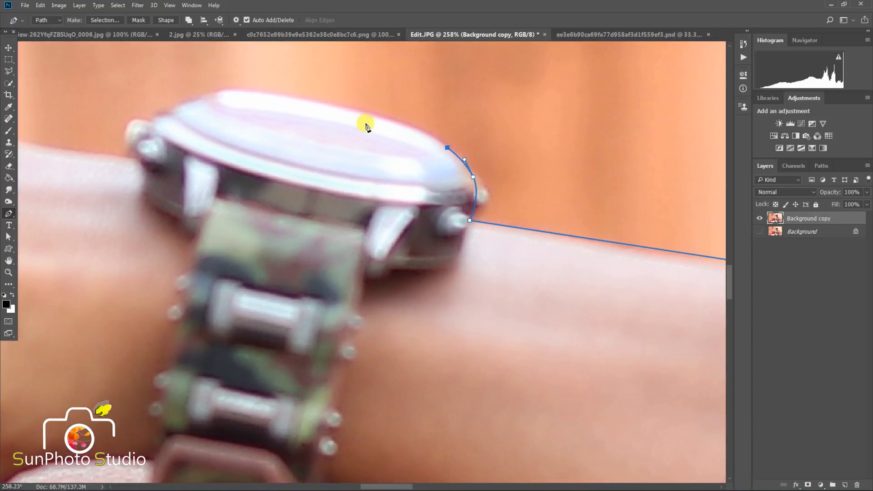
left_click_drag(352, 112, 294, 101)
left_click(225, 91)
left_click_drag(191, 98, 261, 97)
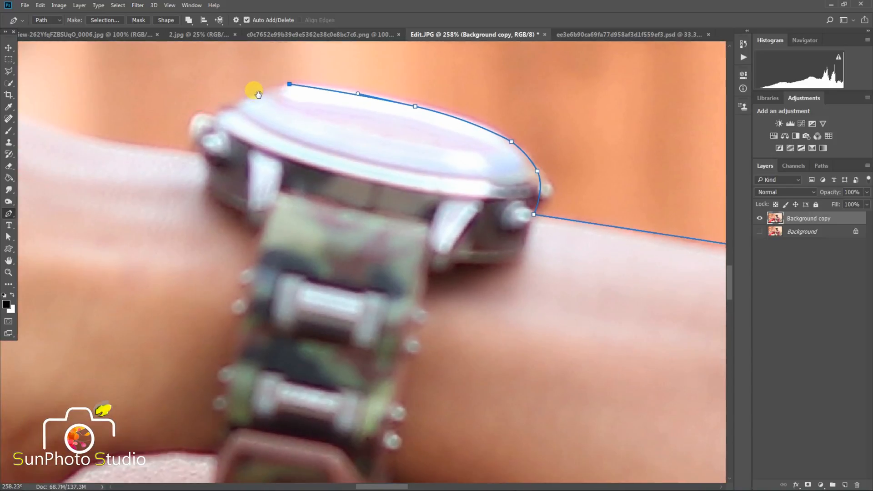
Continue the path around the watch's hand-side rim and lug to the wrist, undoing the misplaced last points.
left_click_drag(260, 105, 302, 126)
left_click(284, 121)
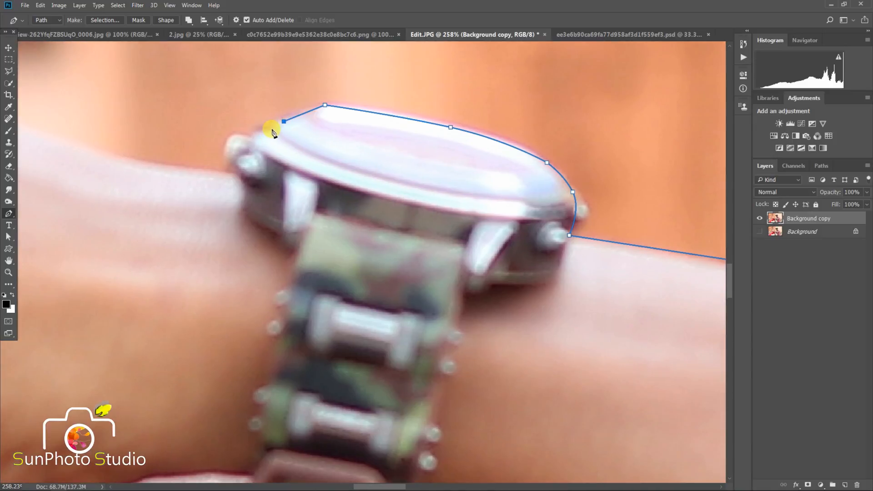
left_click(234, 136)
left_click(230, 160)
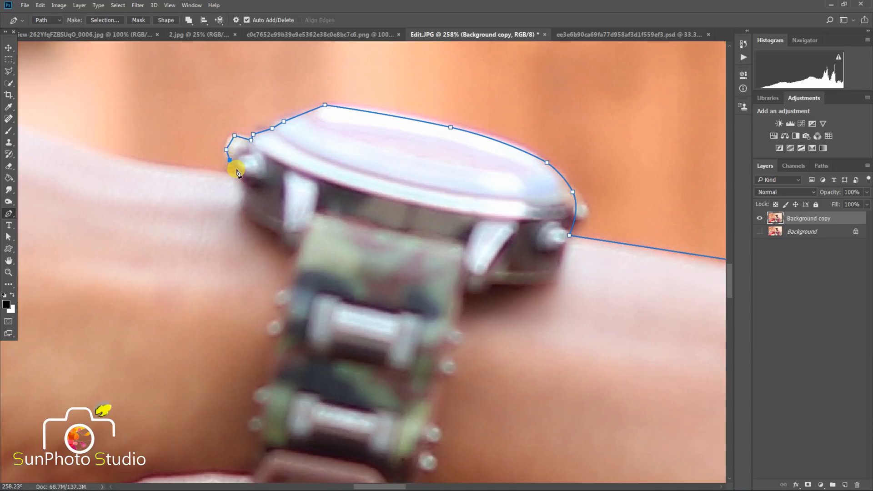
scroll(244, 169, "down", 1)
left_click(246, 169)
left_click(251, 181)
left_click(246, 196)
left_click_drag(225, 177, 281, 199)
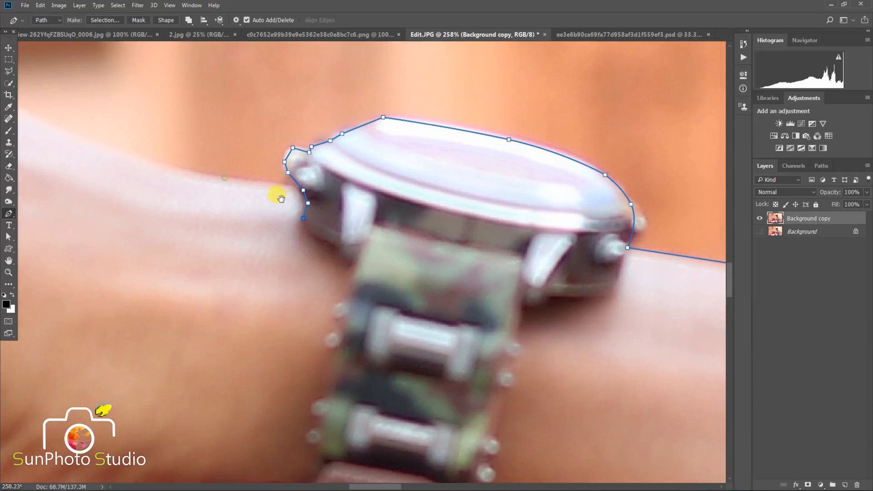
key("ctrl+alt+z")
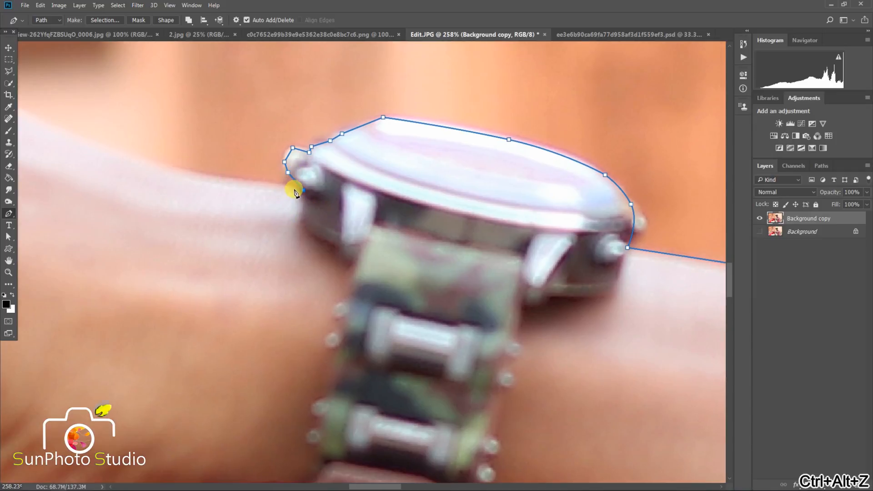
Trace the upper edge of the hand from the watch along the back of the hand toward the knuckles.
scroll(291, 182, "left", 8)
left_click(331, 186)
scroll(331, 185, "left", 4)
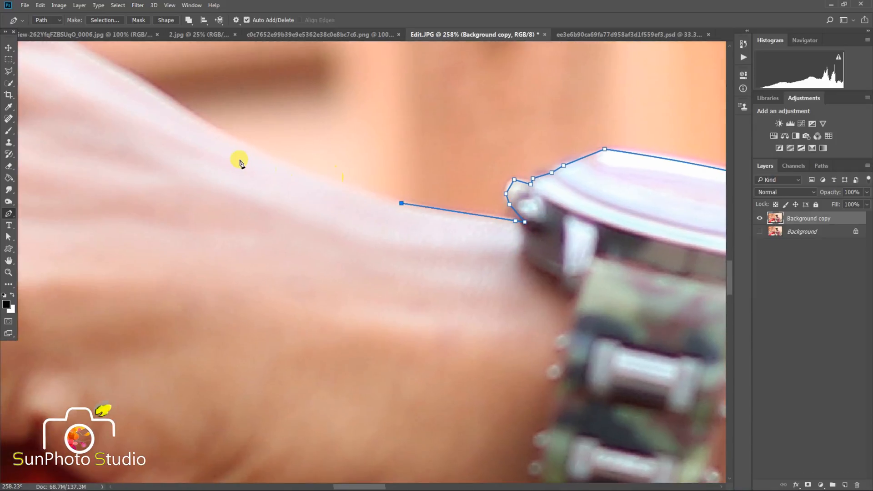
left_click(230, 141)
scroll(273, 169, "up", 4)
scroll(273, 168, "left", 6)
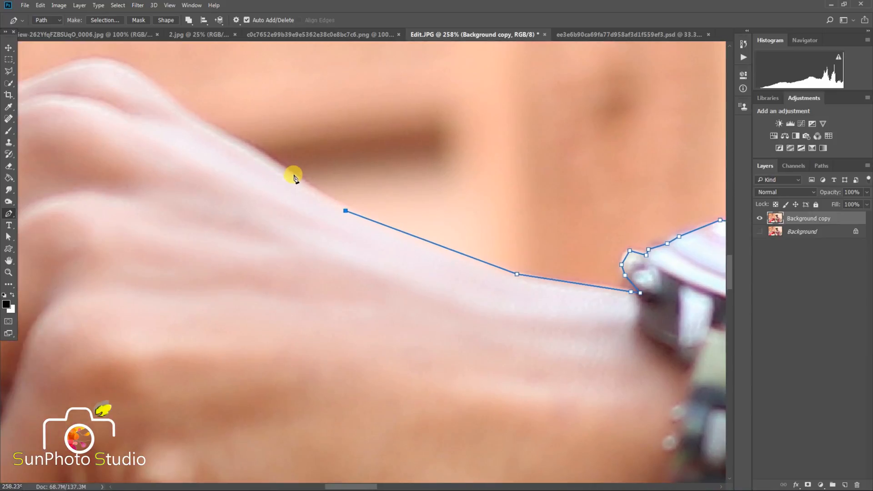
left_click(285, 169)
scroll(313, 171, "up", 1)
scroll(314, 171, "left", 5)
left_click(303, 146)
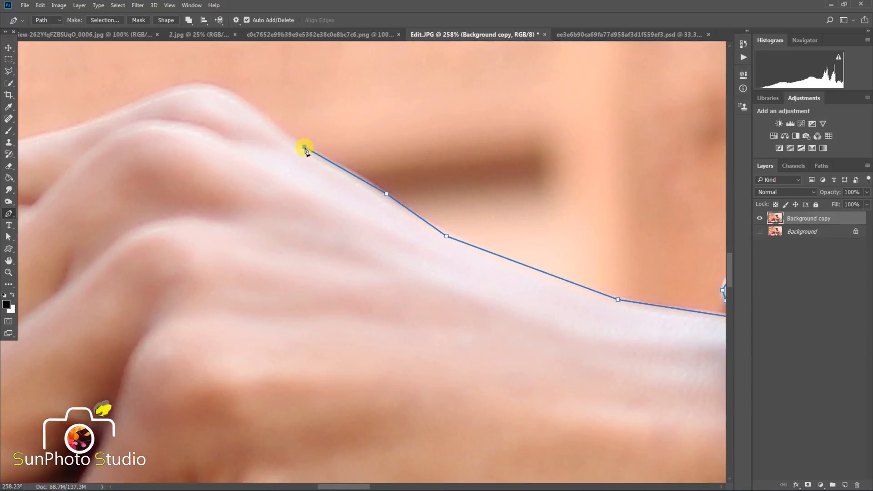
Carry the path up and over the highest knuckle of the hand wearing the watch.
scroll(291, 141, "up", 1)
scroll(291, 141, "left", 2)
left_click(266, 121)
scroll(296, 122, "up", 1)
scroll(295, 121, "left", 4)
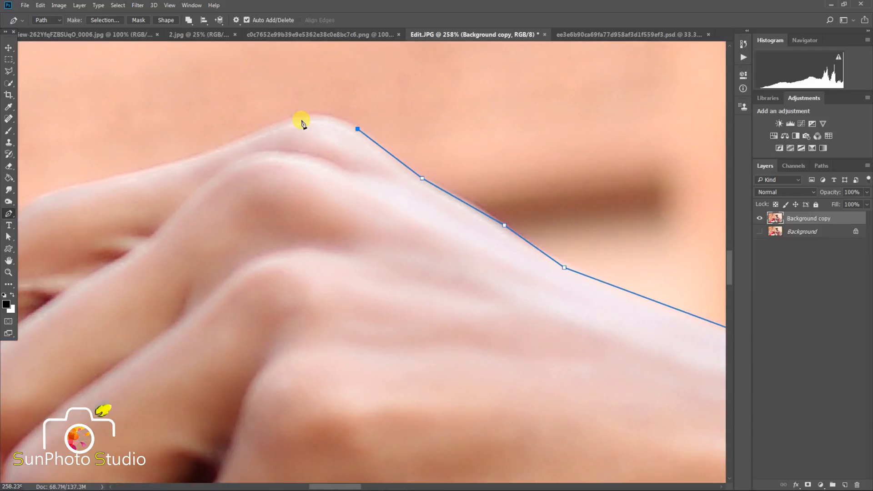
left_click_drag(293, 123, 272, 126)
left_click(273, 127)
Trace the outer finger from the knuckle down to the top of the red pipe flange.
scroll(237, 145, "down", 1)
scroll(236, 146, "left", 4)
left_click(262, 143)
left_click_drag(225, 156, 317, 110)
left_click(251, 130)
left_click(195, 154)
left_click_drag(174, 184, 168, 203)
left_click_drag(311, 182, 568, 157)
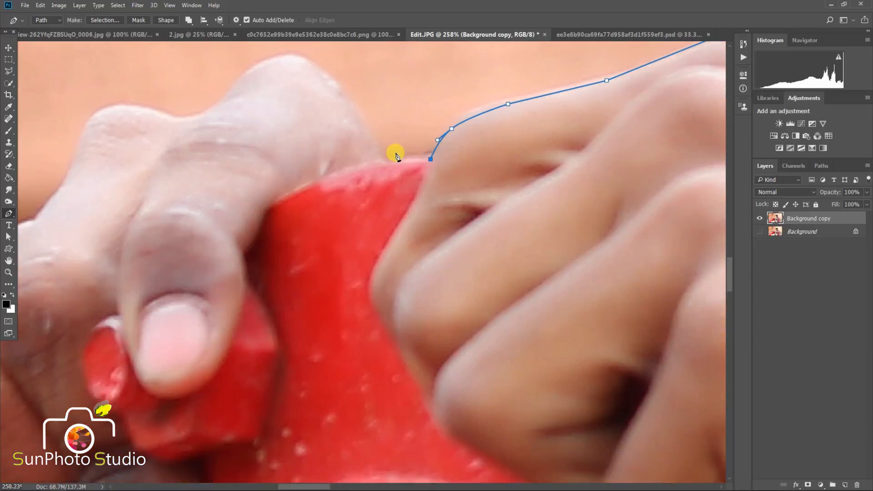
Continue the path across the flange's top edge and over the raised first finger of the other hand.
left_click(382, 162)
left_click(337, 90)
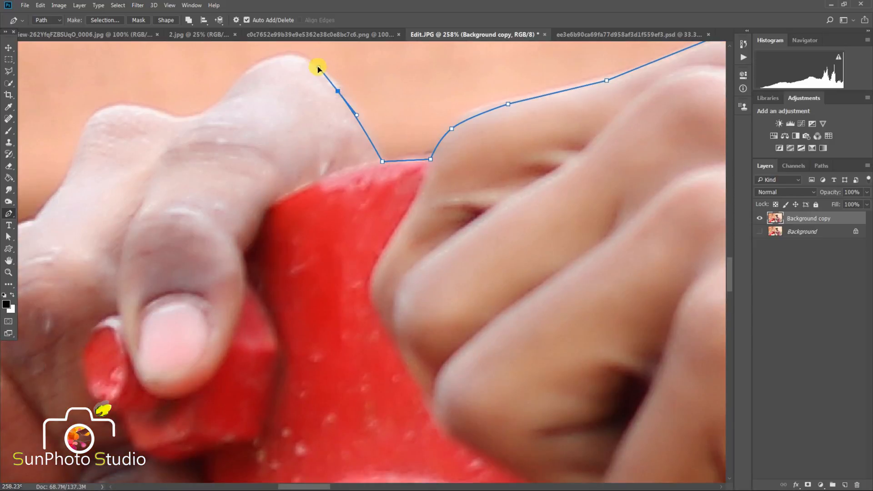
left_click_drag(295, 56, 285, 64)
left_click_drag(242, 86, 299, 99)
left_click_drag(249, 129, 408, 123)
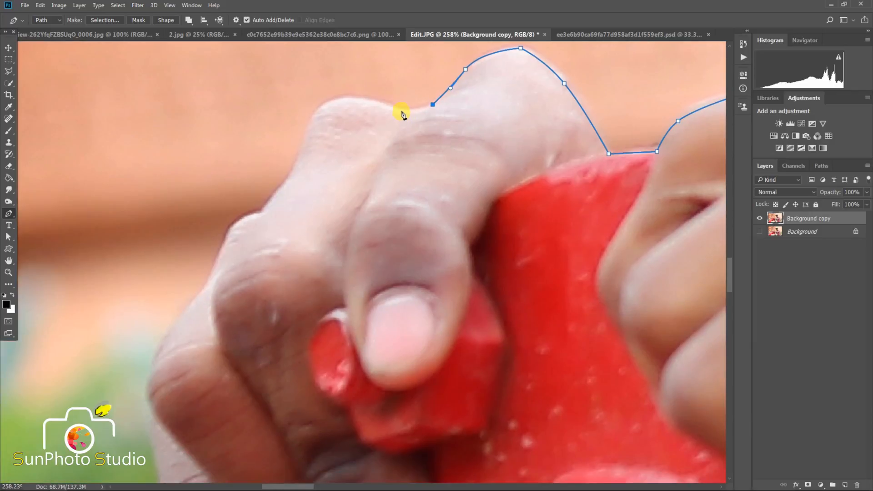
Trace the other hand's outline over its second knuckle and down toward the next finger.
left_click(340, 99)
left_click(315, 116)
left_click(302, 149)
left_click_drag(293, 177, 330, 129)
left_click(306, 160)
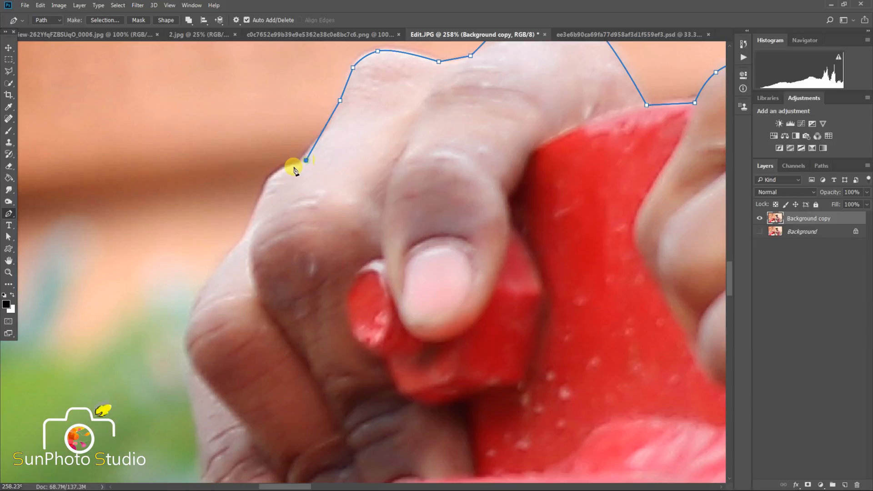
left_click(301, 163)
left_click_drag(274, 172, 305, 154)
left_click_drag(288, 196, 326, 142)
Trace the remaining fingers' outer edge down to where the hand meets the red pipe.
scroll(316, 187, "down", 2)
scroll(325, 143, "down", 2)
left_click(324, 162)
left_click(331, 221)
left_click_drag(301, 278, 396, 132)
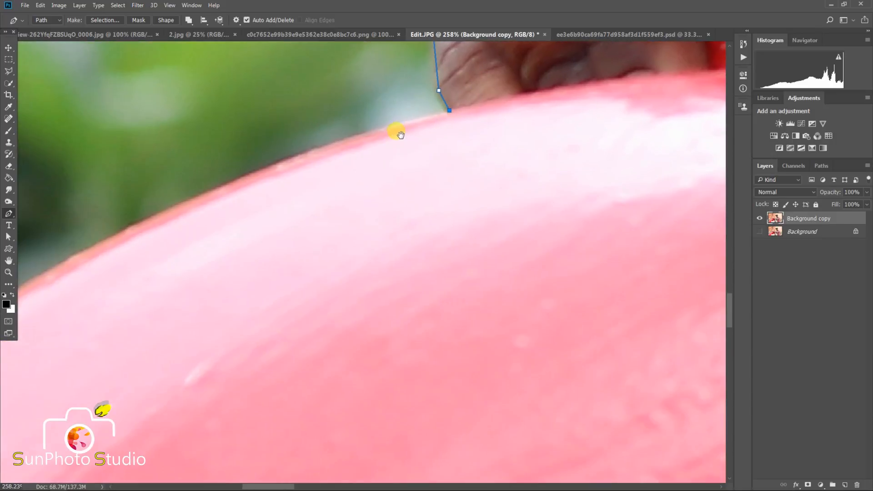
Trace the upper outer curve of the red pipe elbow with smooth curved anchor points.
left_click_drag(203, 196, 234, 167)
scroll(162, 221, "down", 4)
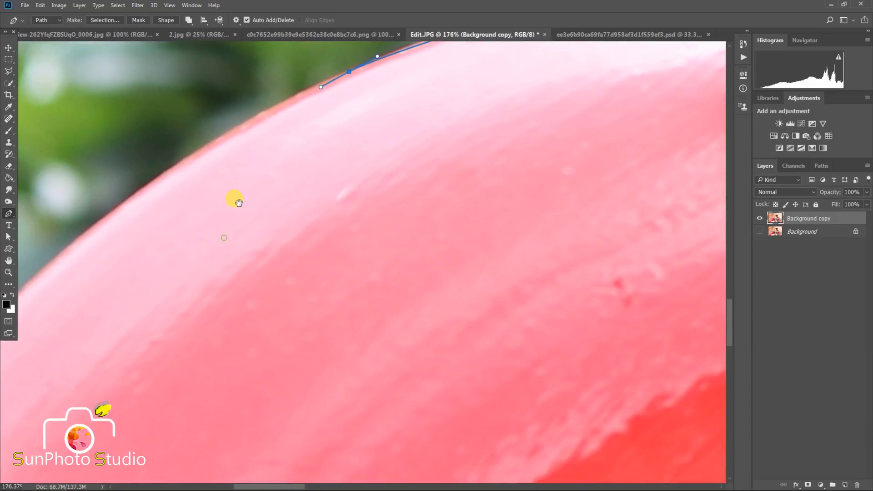
left_click_drag(238, 201, 257, 181)
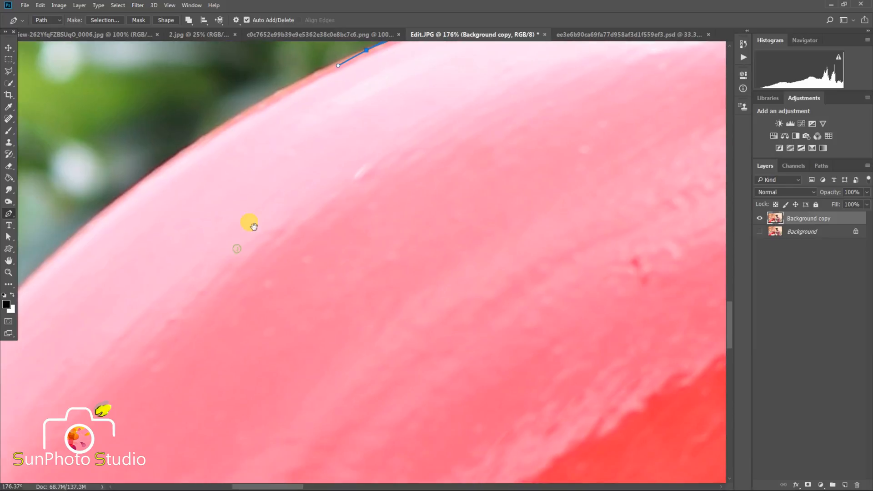
left_click_drag(92, 222, 32, 283)
scroll(32, 281, "down", 2)
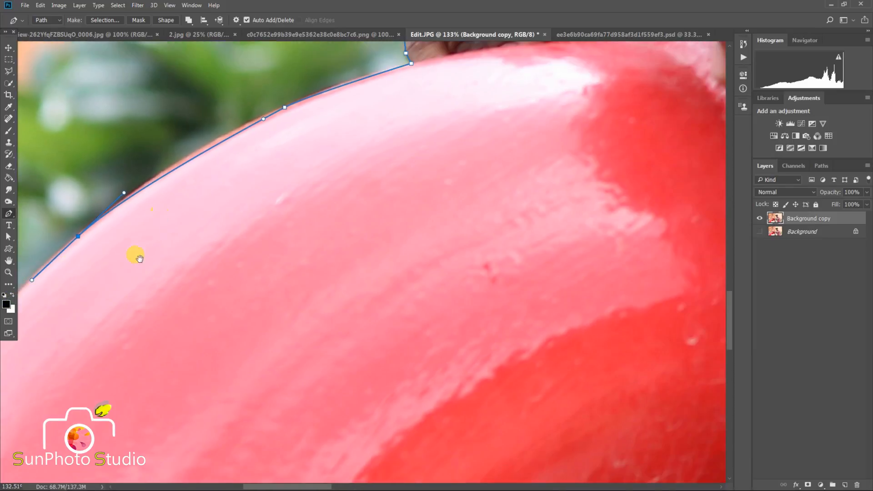
left_click_drag(140, 259, 195, 211)
left_click_drag(116, 315, 155, 255)
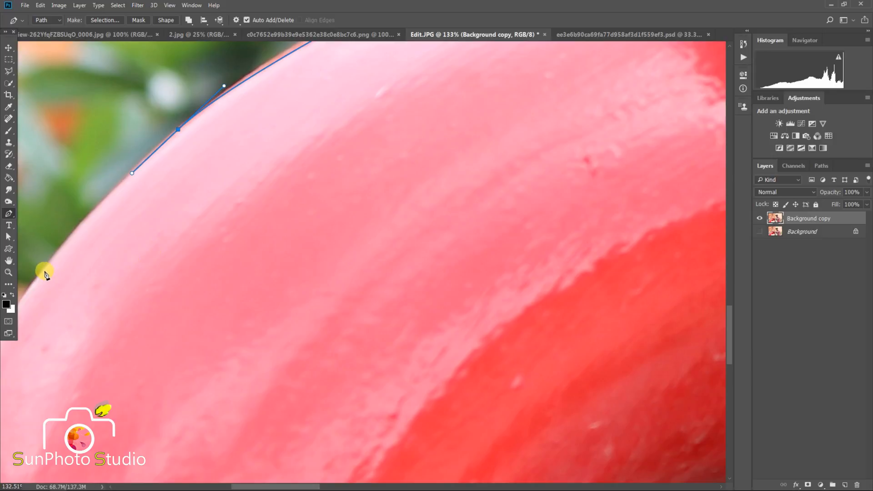
scroll(45, 274, "down", 2)
Trace the pipe's lower outer edge and base rim, then close the path below the canvas at its starting anchor.
left_click_drag(82, 248, 195, 205)
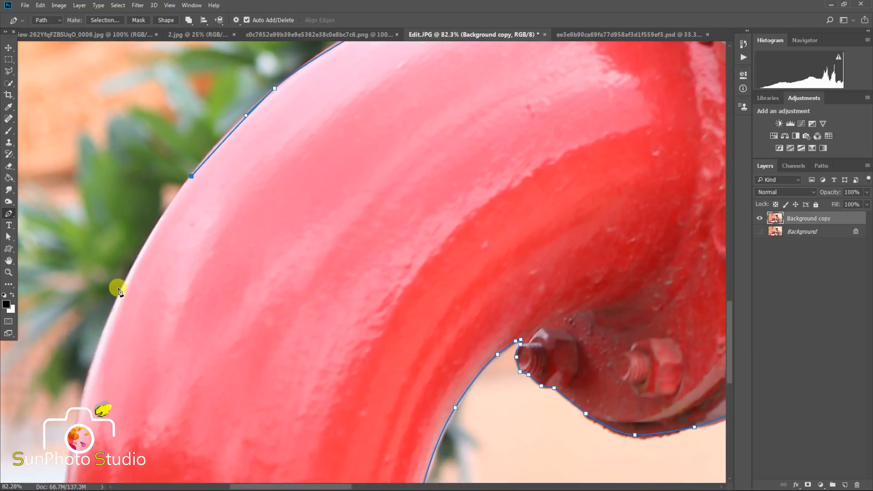
left_click_drag(121, 291, 110, 323)
left_click_drag(99, 361, 141, 287)
left_click_drag(120, 328, 133, 221)
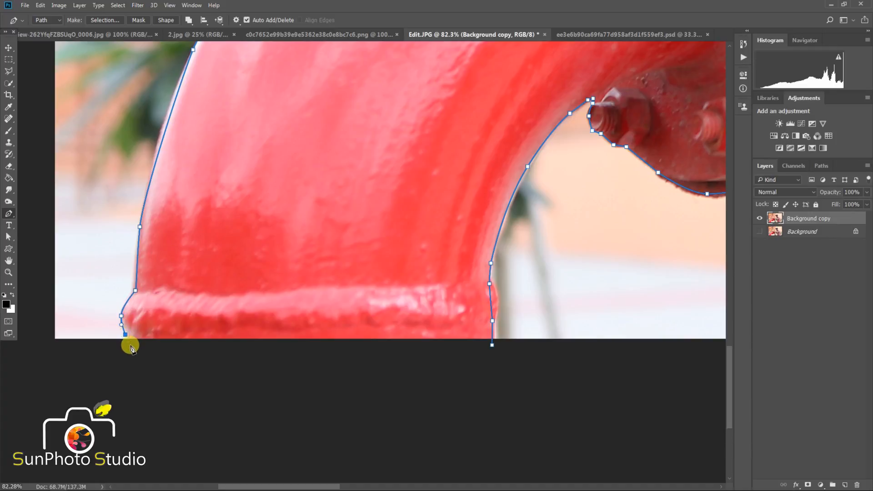
left_click(287, 401)
left_click(492, 345)
Convert the closed path around the man and pipe into a selection.
scroll(385, 362, "down", 3)
scroll(385, 362, "down", 3)
right_click(358, 123)
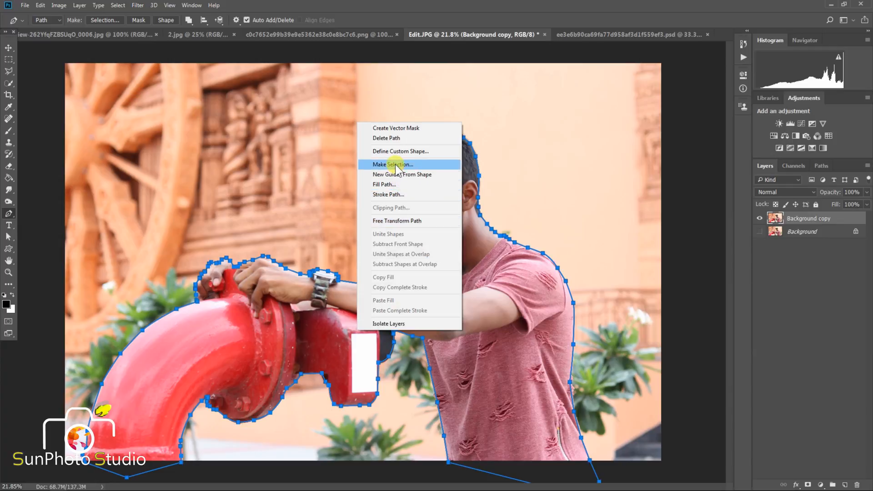
left_click(394, 164)
left_click(483, 140)
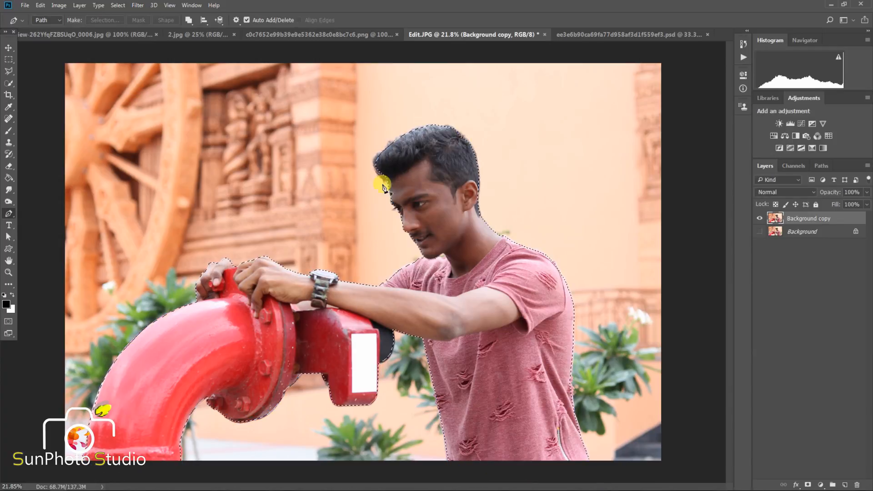
Switch to the Polygonal Lasso tool and feather the selection by 1.5 pixels.
left_click(15, 69)
right_click(493, 263)
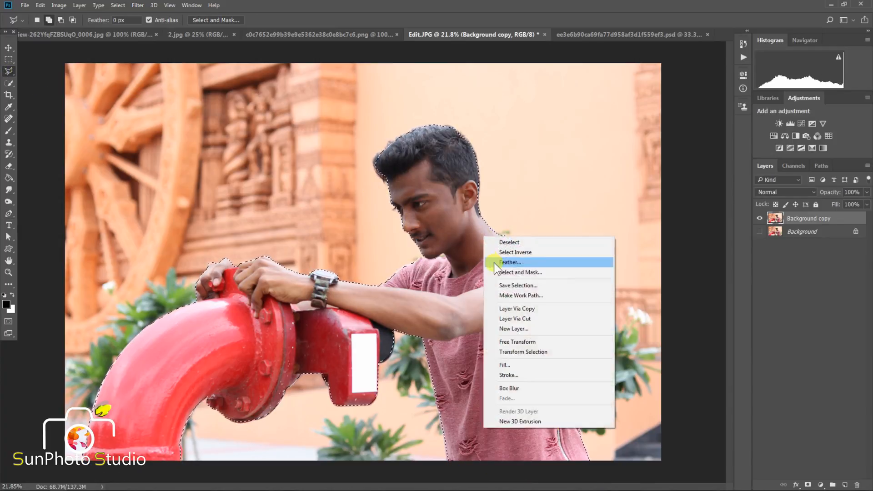
left_click(495, 263)
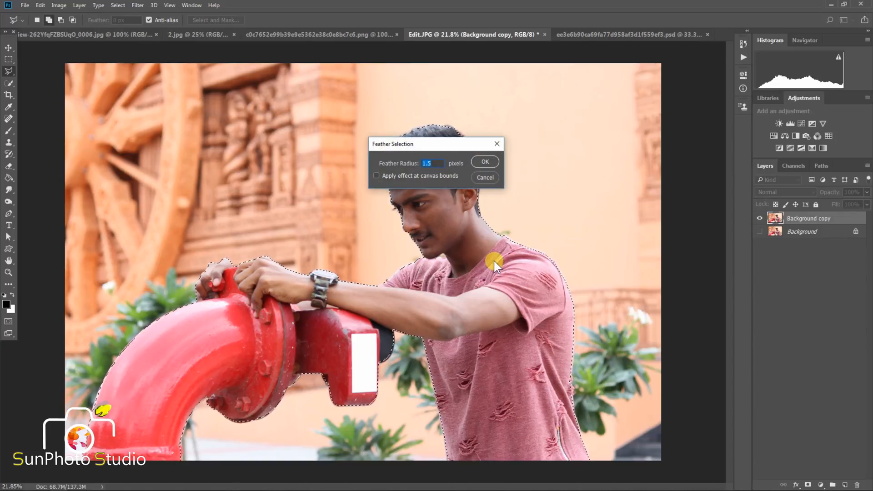
left_click(480, 161)
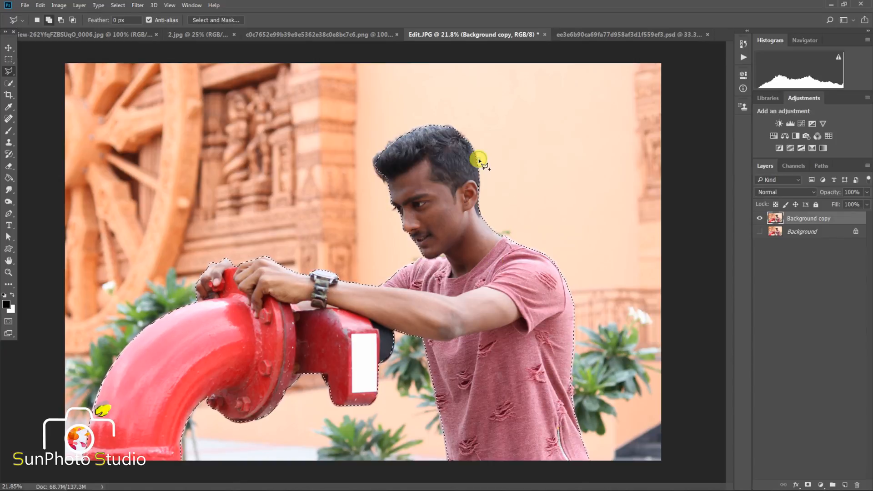
Copy the selected man and pipe to a new layer and hide the Background copy layer.
right_click(433, 179)
left_click(463, 254)
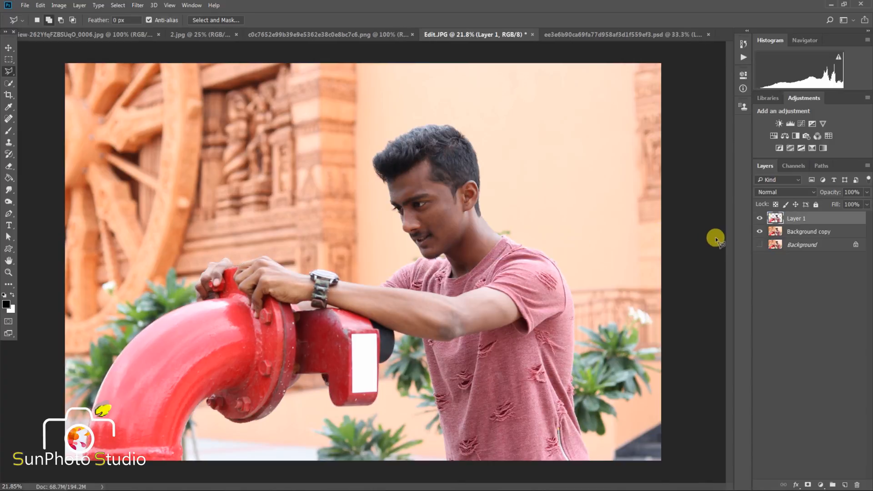
left_click(760, 232)
Select the two leftover background gaps beneath the wrist, on either side of the watch strap, with the Polygonal Lasso.
scroll(366, 279, "up", 10)
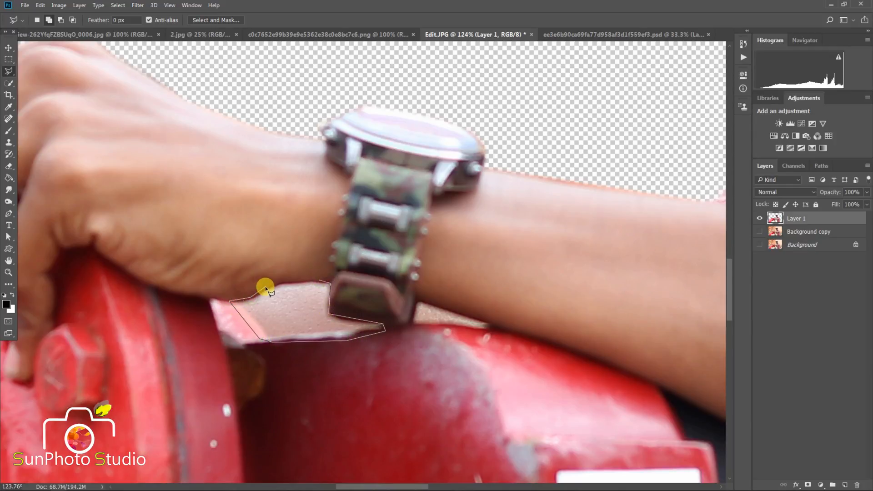
left_click(319, 282)
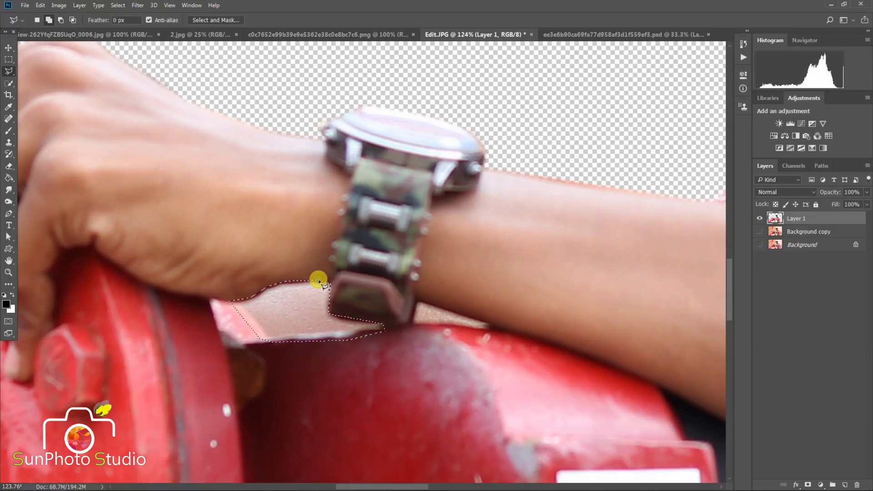
left_click(489, 323)
left_click(489, 329)
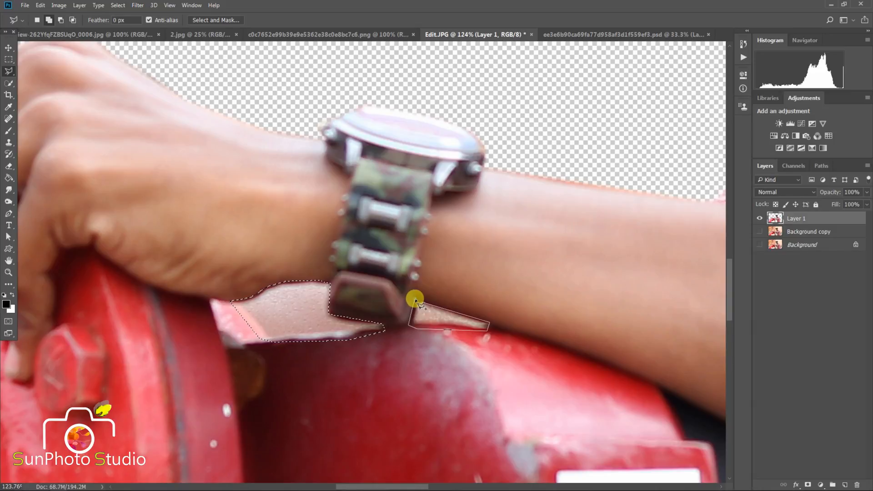
left_click(422, 302)
Feather the gap selection by 1.5 pixels and delete the background inside it from Layer 1.
right_click(422, 308)
left_click(462, 141)
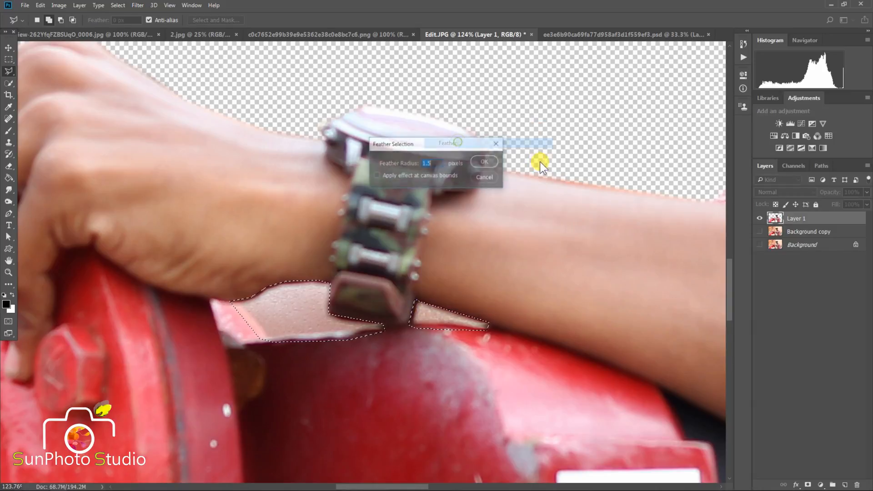
left_click(489, 160)
key("Delete")
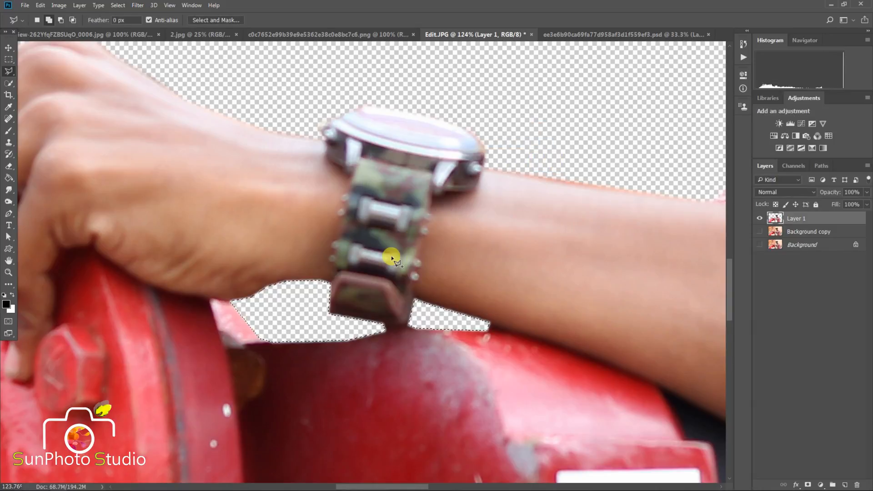
Deselect the cleared gaps and fit the whole image in the view.
right_click(404, 263)
left_click(409, 263)
key("ctrl+0")
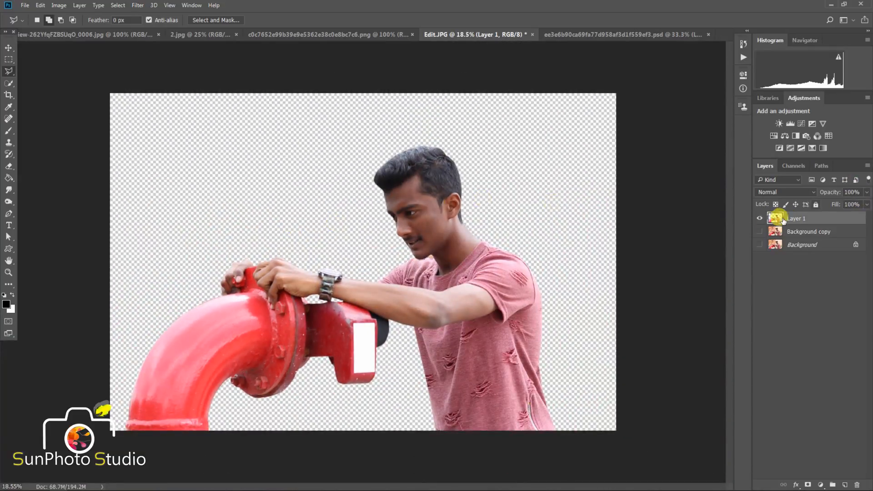
Duplicate Layer 1 and touch up the spots near the forehead's front edge with a 25-pixel Spot Healing Brush.
left_click_drag(846, 219, 845, 485)
scroll(412, 207, "up", 14)
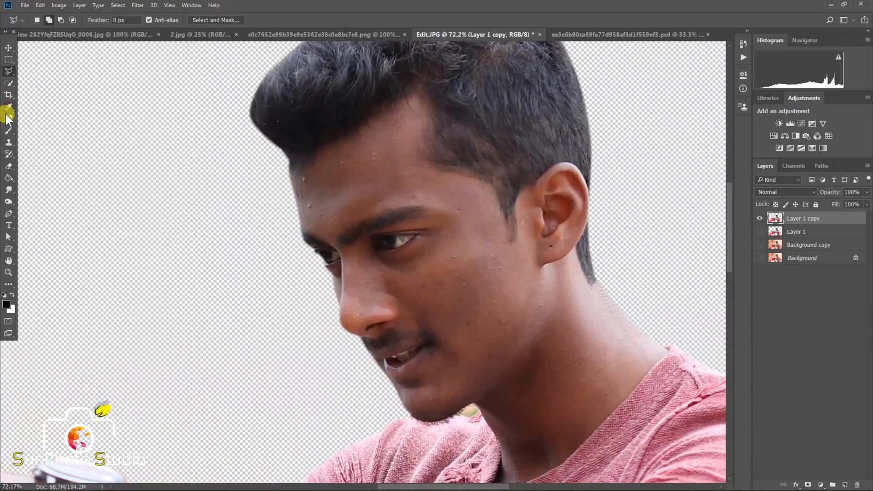
left_click(8, 118)
scroll(332, 213, "up", 3)
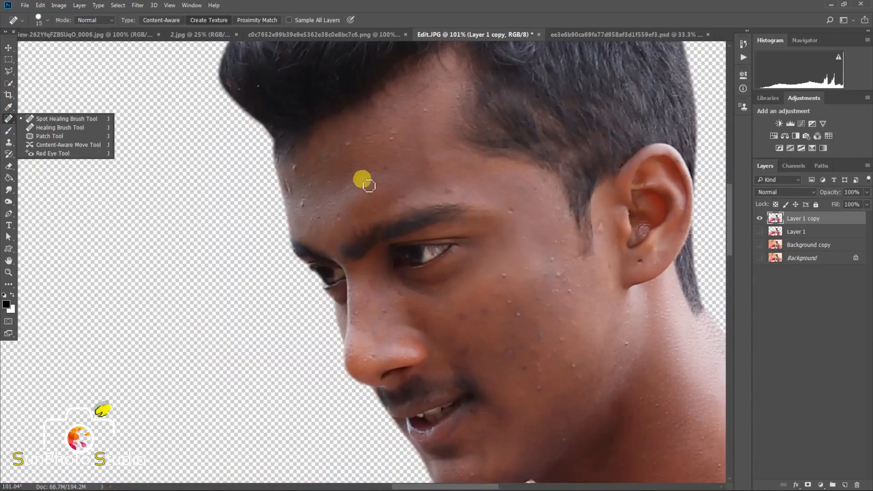
key("bracketright")
key("bracketright")
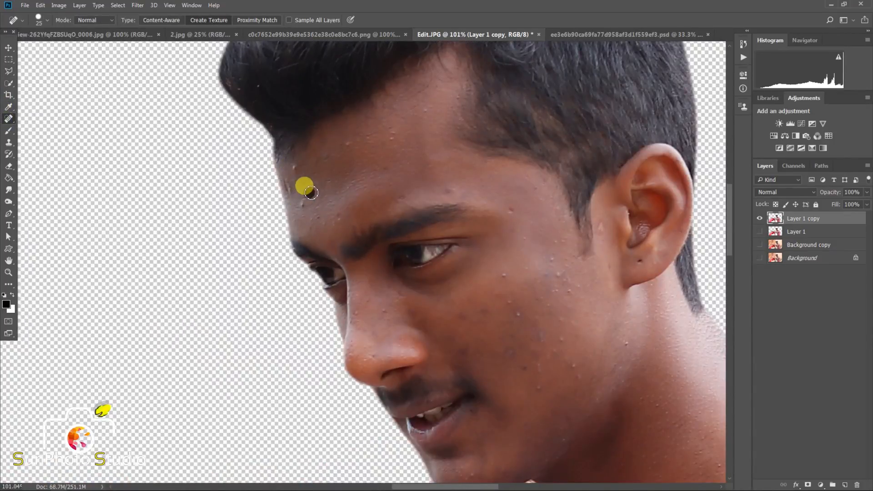
Patch the skin blemishes on the forehead and cheek of Layer 1 copy with clean nearby skin using the Patch tool.
left_click(9, 119)
left_click(29, 134)
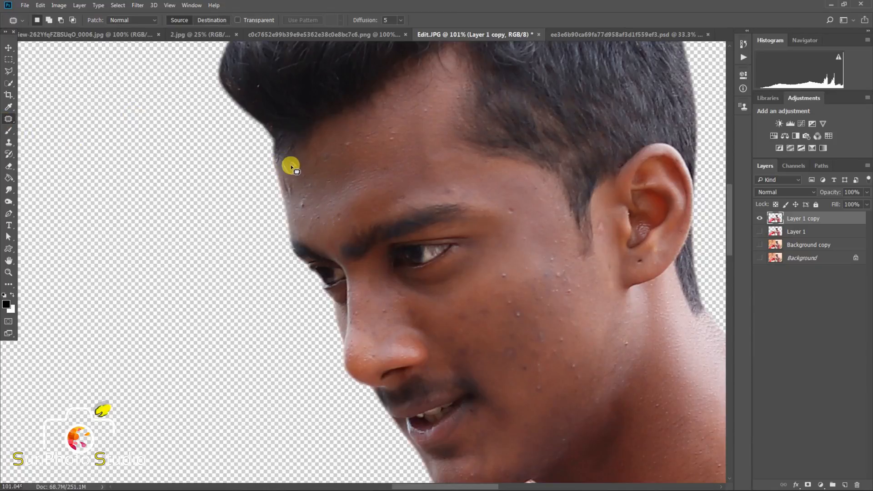
mouse_move(325, 142)
left_mouse_down()
mouse_move(376, 148)
mouse_move(379, 134)
left_mouse_up()
left_click_drag(518, 220, 501, 185)
mouse_move(510, 282)
left_mouse_down()
mouse_move(500, 255)
mouse_move(513, 306)
mouse_move(518, 286)
mouse_move(520, 319)
mouse_move(519, 292)
mouse_move(455, 227)
mouse_move(510, 384)
mouse_move(514, 323)
mouse_move(496, 305)
mouse_move(516, 307)
mouse_move(502, 320)
left_mouse_up()
scroll(452, 232, "down", 1)
left_click(478, 291)
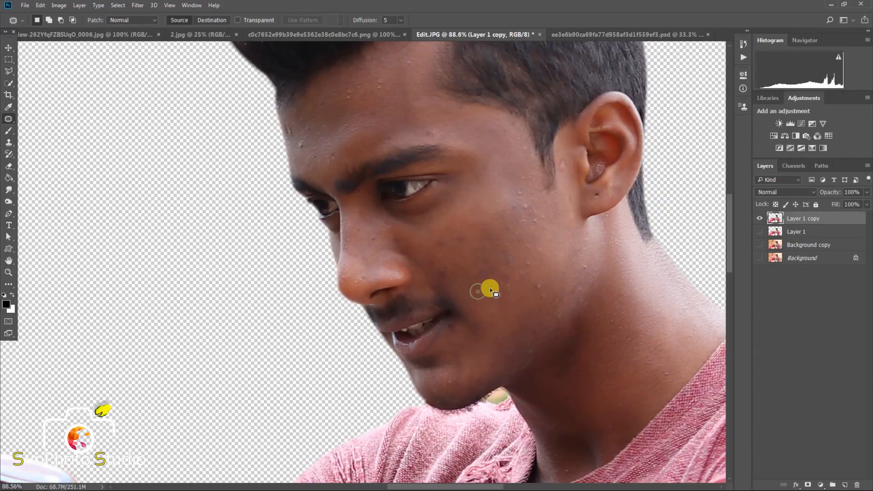
mouse_move(504, 286)
left_mouse_down()
mouse_move(489, 300)
mouse_move(478, 276)
mouse_move(483, 290)
mouse_move(492, 272)
mouse_move(471, 274)
mouse_move(518, 264)
mouse_move(507, 259)
mouse_move(518, 248)
mouse_move(511, 299)
mouse_move(520, 266)
left_mouse_up()
left_click(452, 273)
left_click(502, 283)
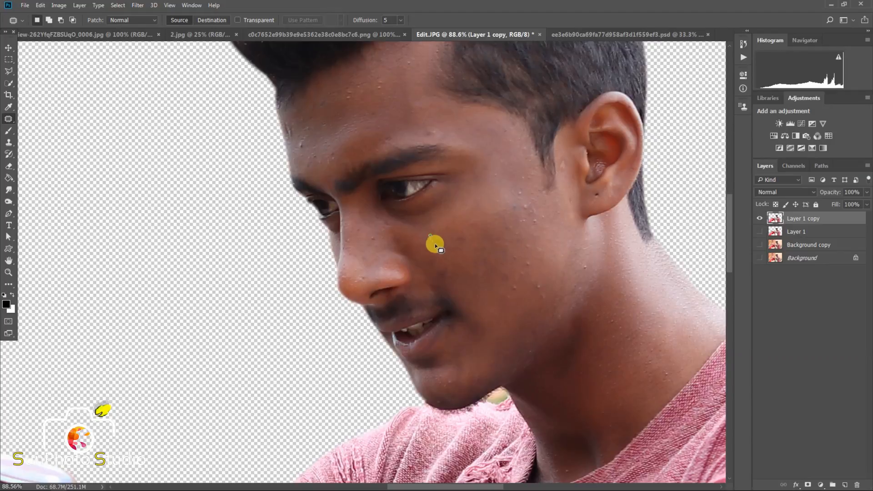
Patch the marks on the cheek beside the nose and on the nose itself with neighbouring skin.
left_click_drag(466, 236, 446, 220)
left_click(447, 218)
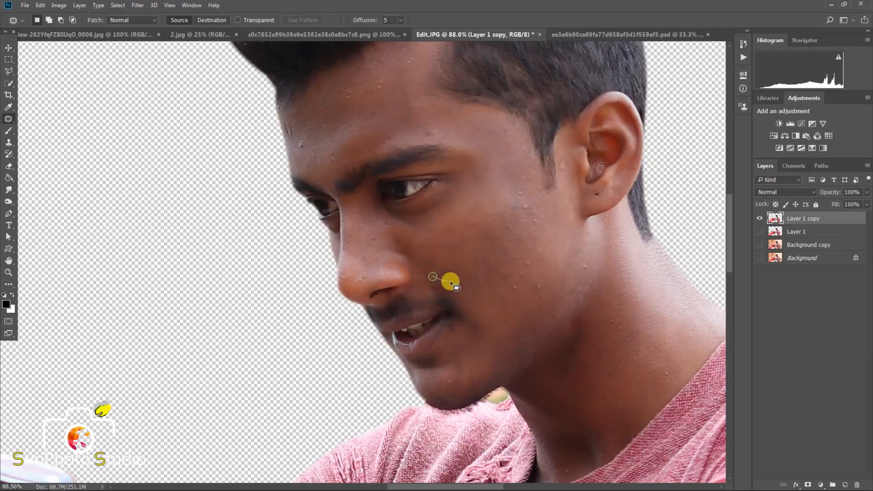
left_click_drag(450, 282, 444, 274)
left_click_drag(467, 246, 434, 255)
left_click(445, 253)
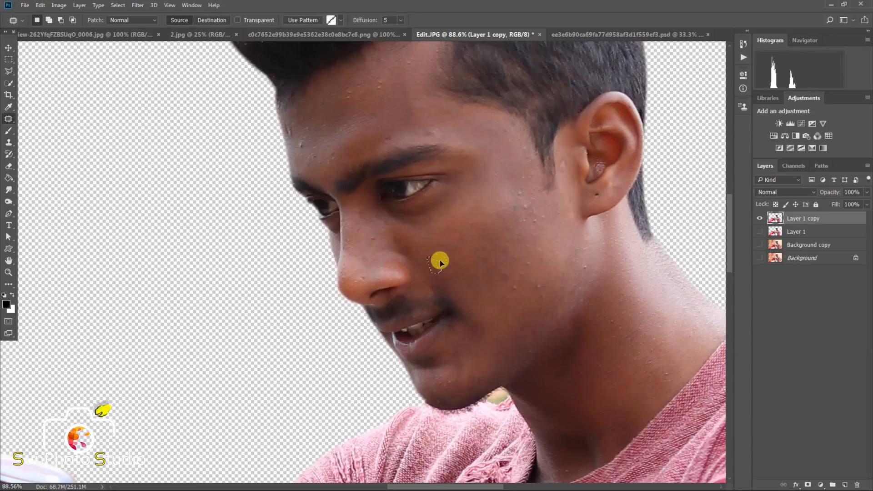
mouse_move(367, 234)
left_mouse_down()
mouse_move(371, 253)
mouse_move(347, 241)
mouse_move(362, 241)
mouse_move(357, 229)
mouse_move(369, 233)
mouse_move(349, 225)
mouse_move(367, 252)
left_mouse_up()
left_click(371, 251)
left_click(452, 238)
Patch the remaining spots on the lower cheek near the mouth and fit the whole image in the view.
scroll(452, 238, "down", 5)
scroll(454, 252, "up", 5)
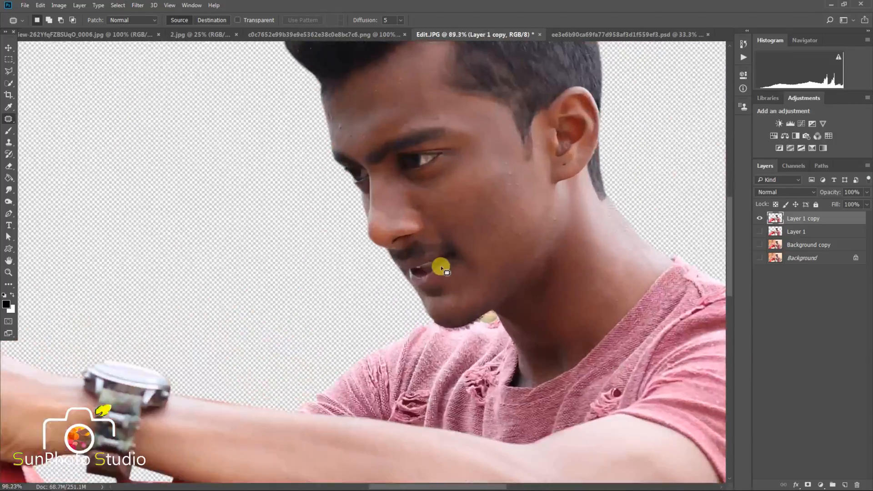
scroll(444, 269, "up", 3)
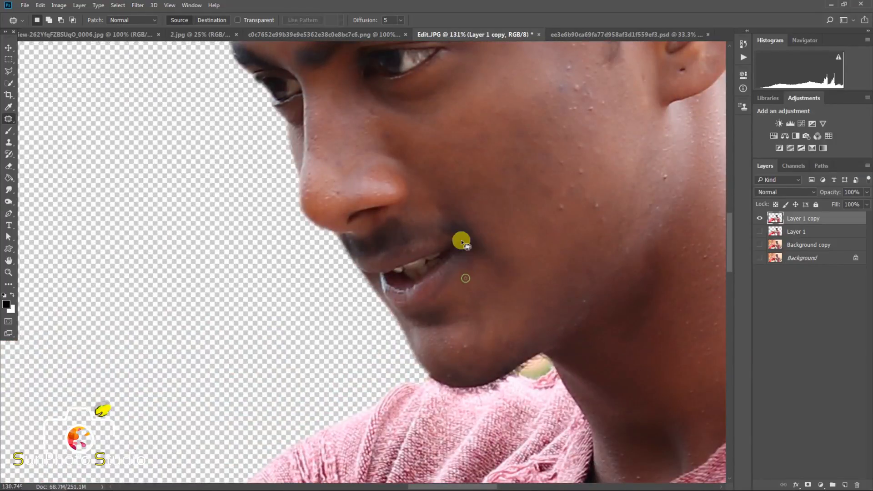
scroll(459, 238, "down", 2)
left_click_drag(511, 226, 493, 222)
mouse_move(500, 226)
left_mouse_down()
mouse_move(532, 230)
mouse_move(539, 220)
mouse_move(529, 231)
mouse_move(531, 205)
left_mouse_up()
left_click(509, 195)
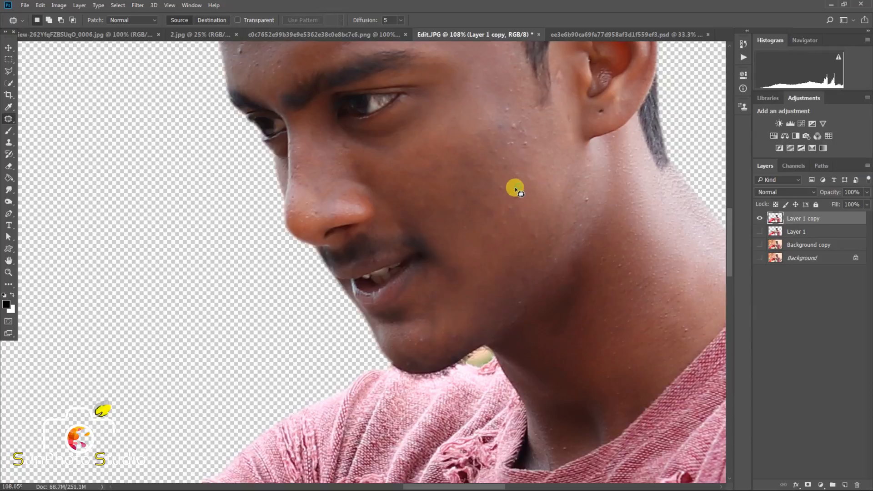
key("ctrl+0")
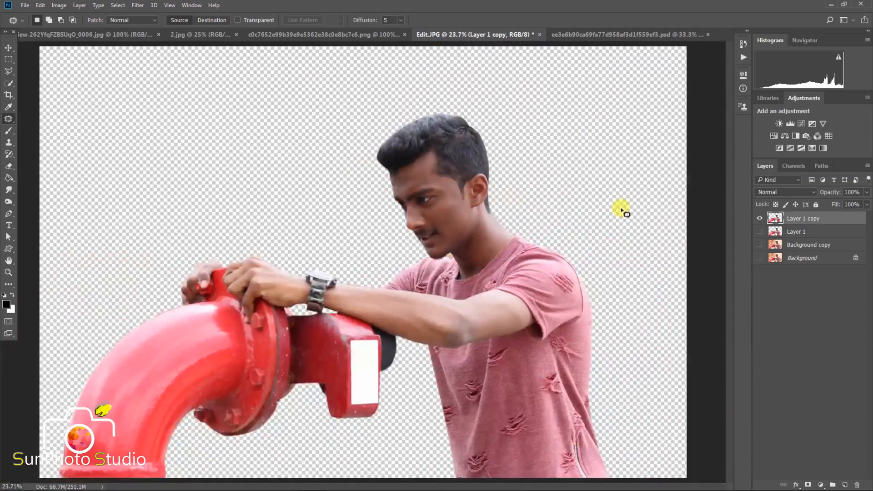
Duplicate Layer 1 copy and smooth the skin on the duplicate with the Imagenomic Portraiture filter in its Default preset.
left_click_drag(825, 220, 845, 485)
left_click(137, 5)
mouse_move(214, 230)
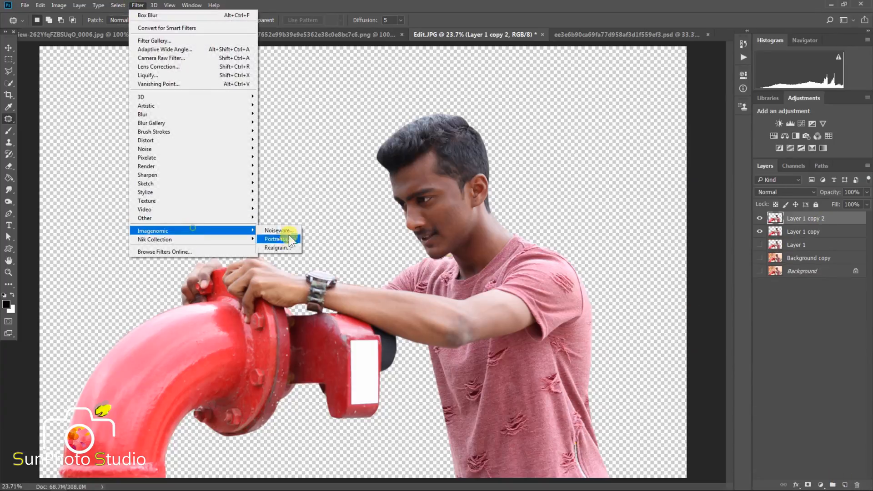
left_click(287, 232)
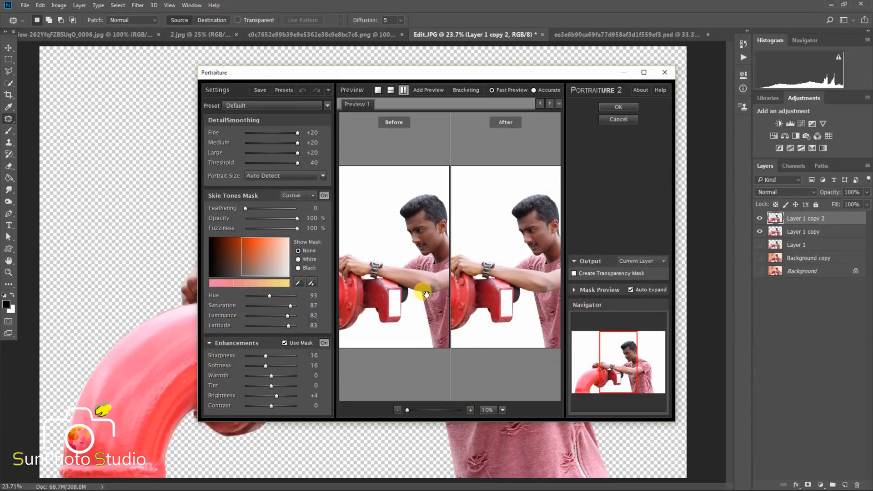
left_click_drag(414, 404, 415, 407)
left_click_drag(526, 277, 547, 311)
left_click(621, 108)
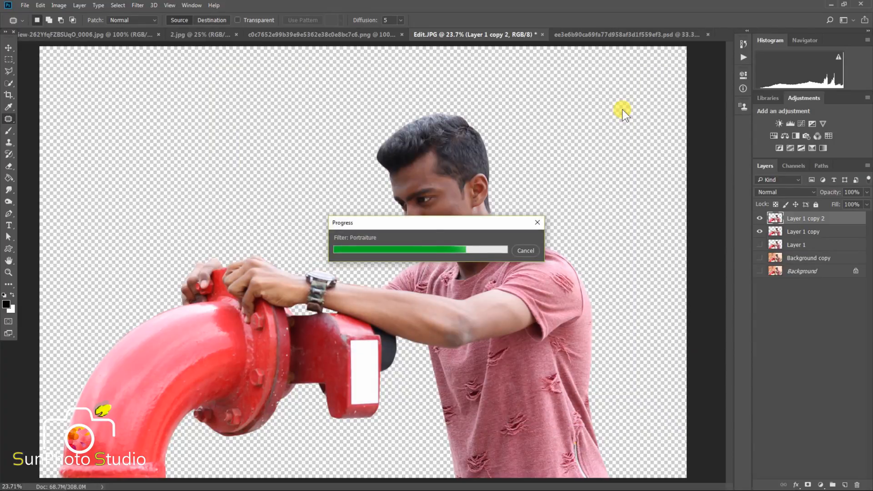
Add a black, hide-all layer mask to Layer 1 copy 2 and make white the foreground colour.
left_click(85, 5)
left_click(220, 156)
key("x")
Paint white on the mask over the face, neck, arm and hands with a soft brush, and merge the visible layers.
left_click(13, 132)
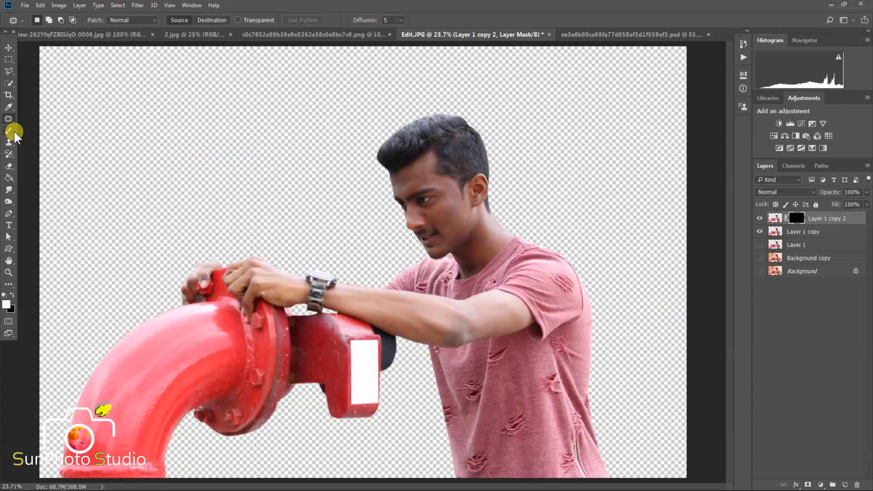
scroll(467, 195, "up", 4)
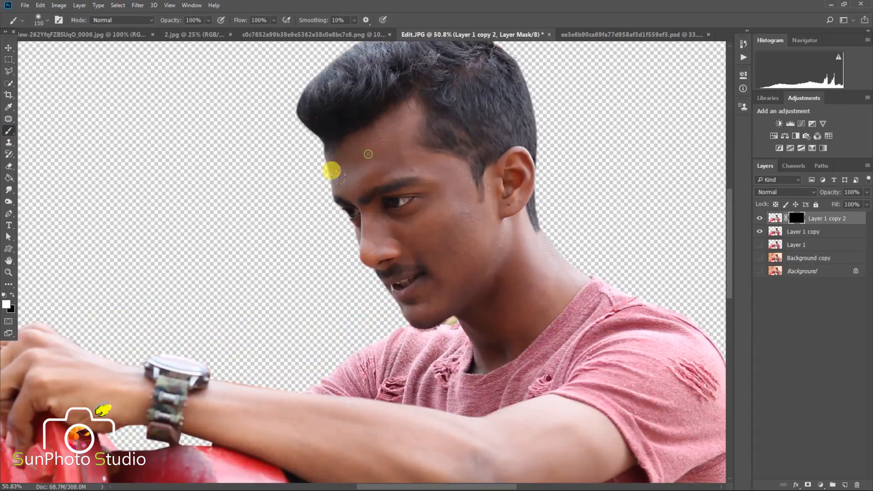
left_click_drag(446, 170, 458, 193)
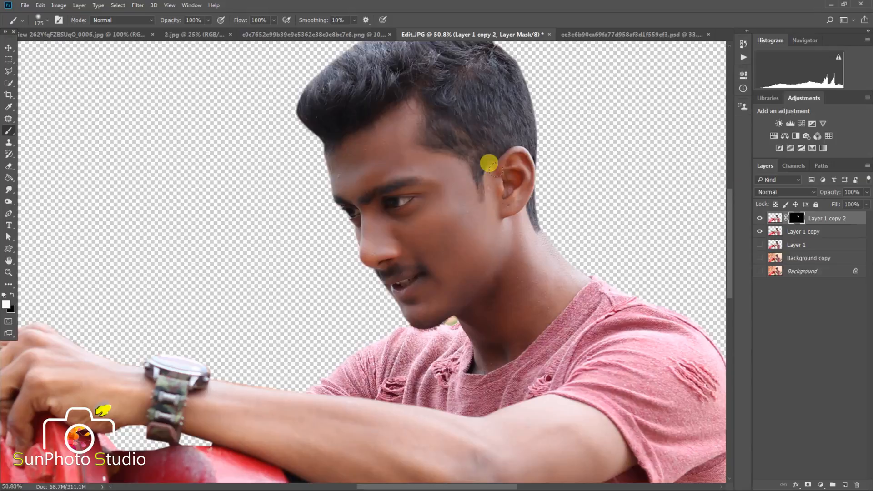
mouse_move(510, 270)
left_mouse_down()
mouse_move(482, 351)
mouse_move(533, 303)
mouse_move(516, 293)
left_mouse_up()
left_click_drag(467, 361, 521, 257)
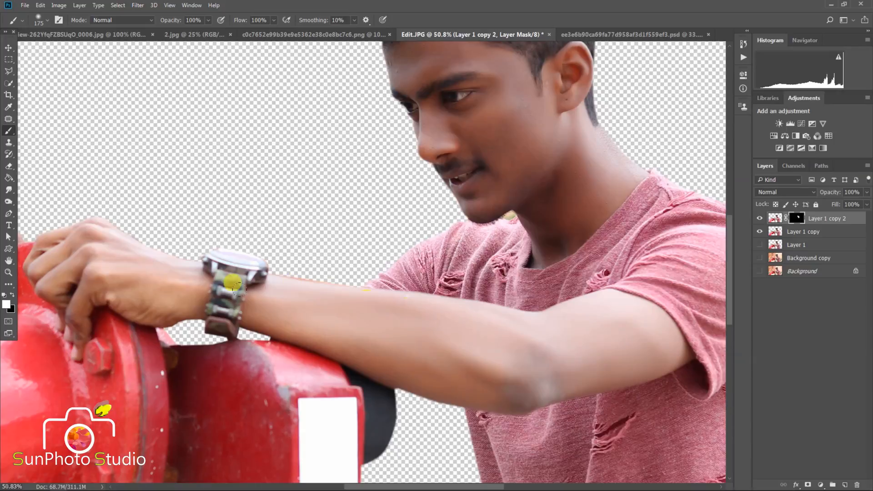
left_click_drag(227, 279, 413, 287)
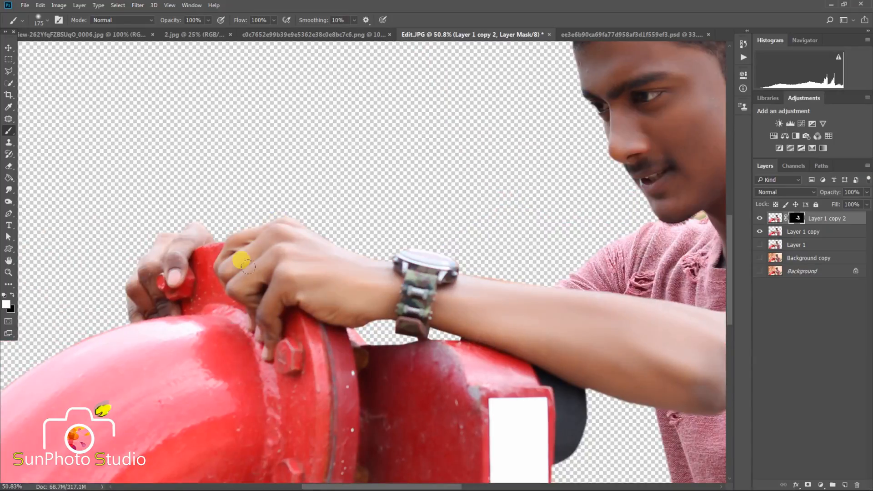
scroll(165, 229, "down", 5)
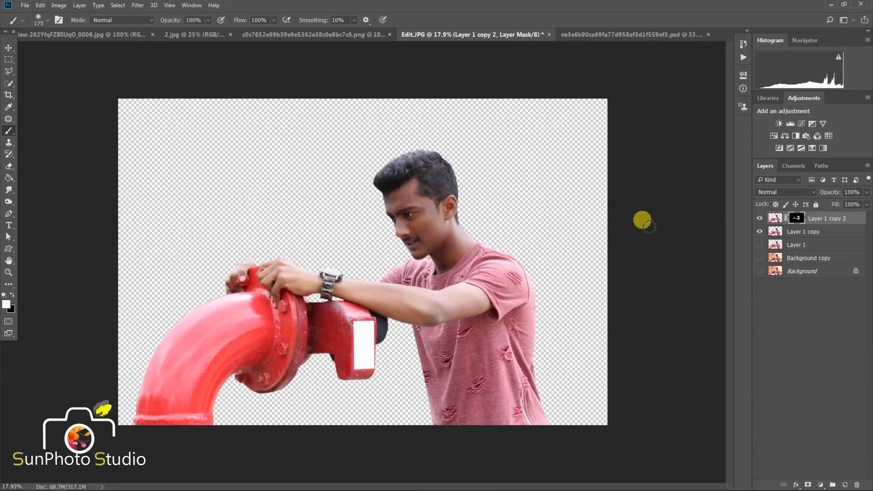
right_click(838, 218)
left_click(738, 353)
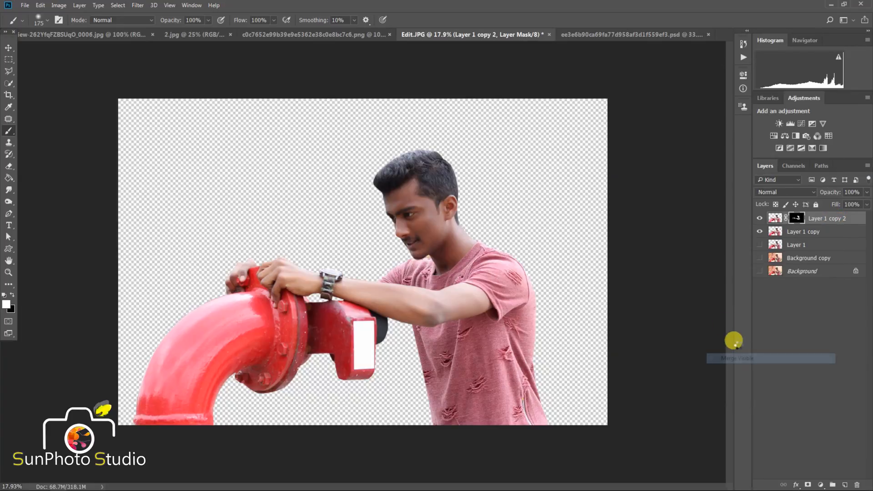
Bring the hairstyle from ee3e6b90ca69fa77d958af3d1f559ef3.psd into Edit.JPG as a new layer over the man's head.
left_click(9, 48)
left_click(576, 33)
left_click_drag(503, 171, 409, 146)
scroll(409, 146, "up", 3)
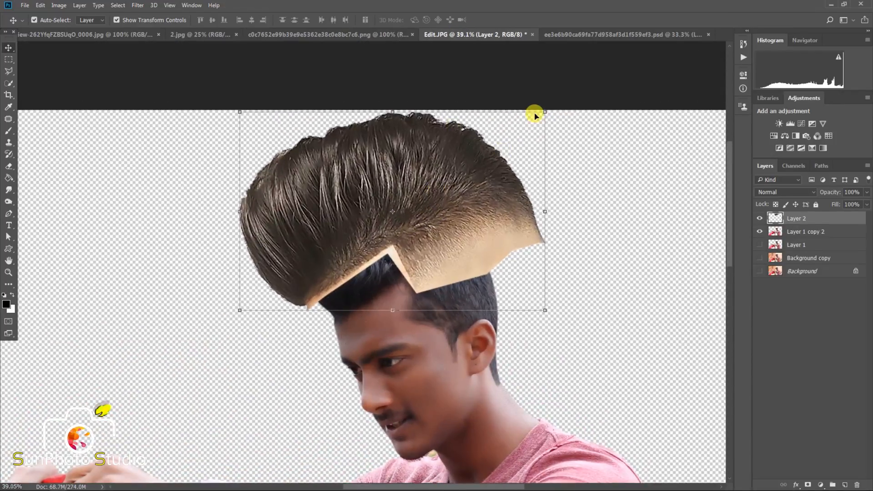
Scale the hairstyle down proportionally to the size of the man's head and commit the transform.
left_click_drag(545, 112, 425, 237)
scroll(423, 223, "up", 3)
left_click_drag(493, 376, 514, 384)
key("Return")
Start a free transform on the hairstyle layer and lower its opacity to 75%.
key("ctrl+t")
right_click(430, 228)
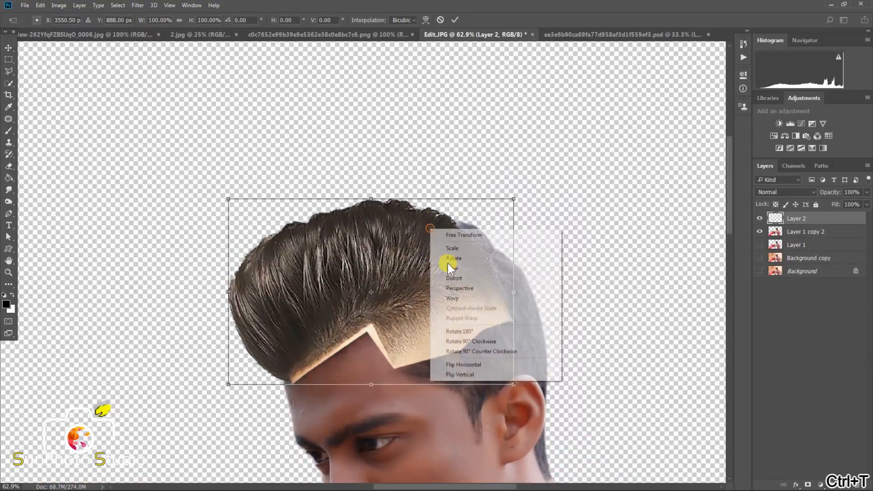
left_click(372, 240)
left_click_drag(838, 192, 827, 192)
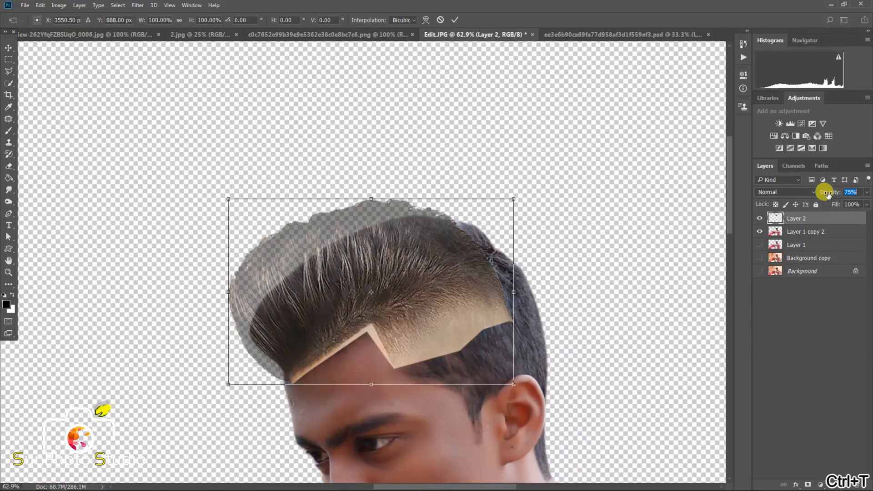
Warp the hairstyle so its front, top and back follow the man's hairline and head shape, and commit it.
right_click(366, 231)
left_click(394, 301)
left_click_drag(453, 248, 485, 253)
left_click_drag(265, 360, 261, 362)
left_click_drag(306, 259, 318, 251)
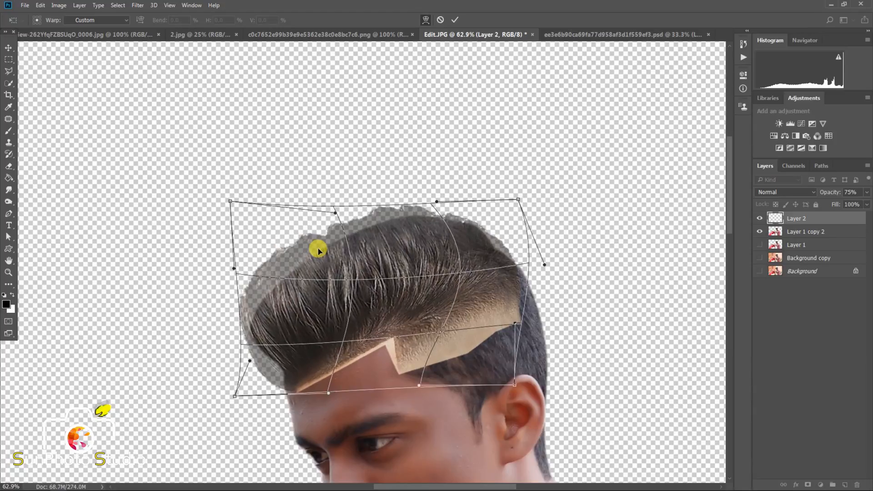
left_click_drag(486, 246, 488, 248)
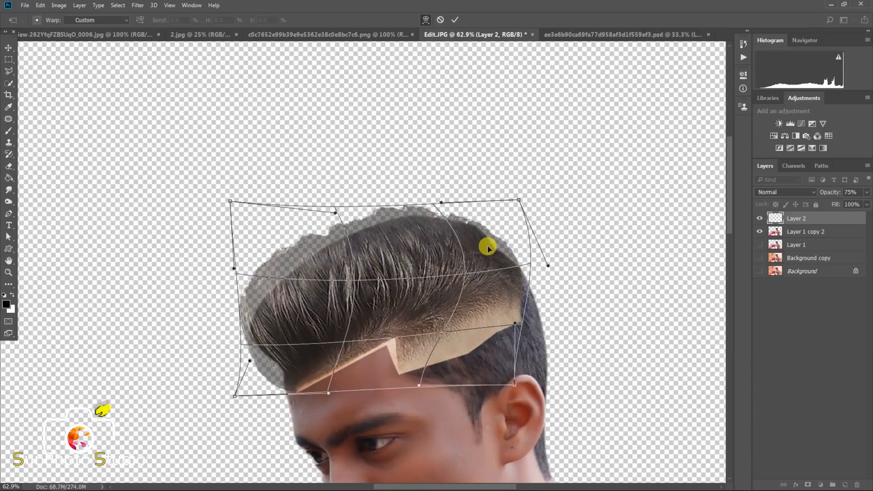
left_click_drag(279, 383, 278, 370)
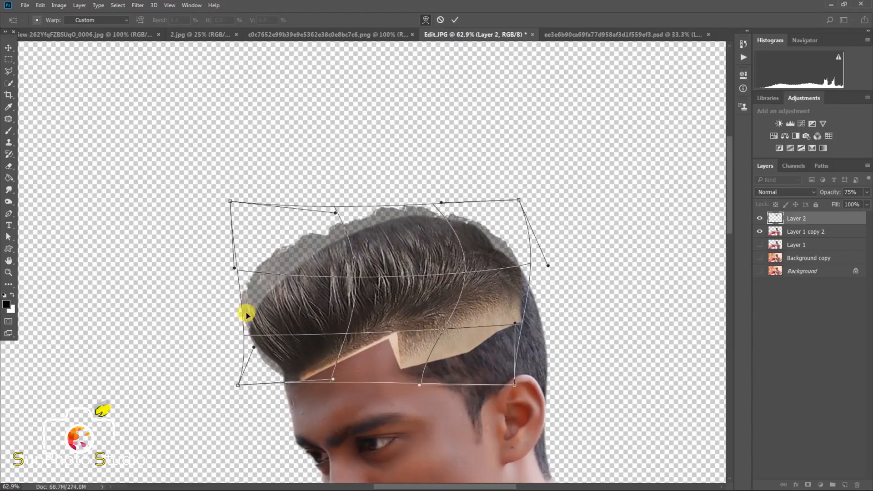
left_click_drag(246, 315, 247, 341)
left_click_drag(263, 377, 280, 367)
double_click(391, 310)
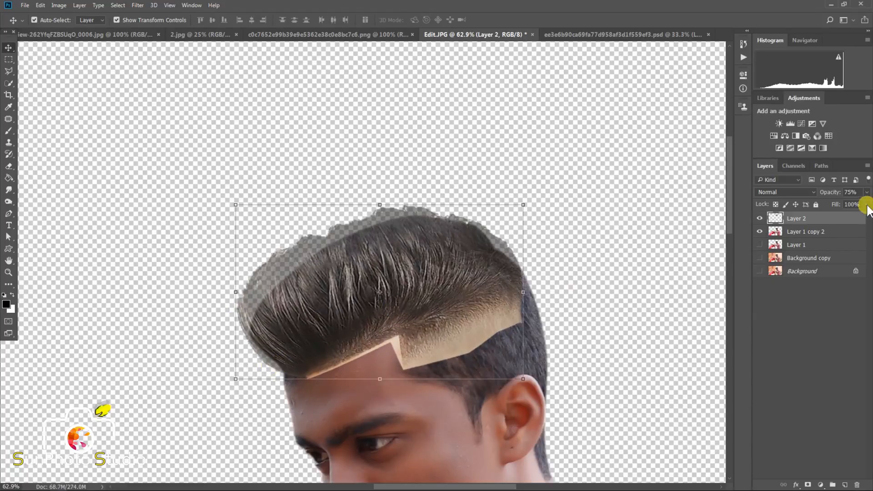
Restore Layer 2's opacity to 100% and erase the pale skin along the hairstyle's lower edge with a soft eraser.
left_click_drag(835, 194, 846, 194)
left_click(6, 166)
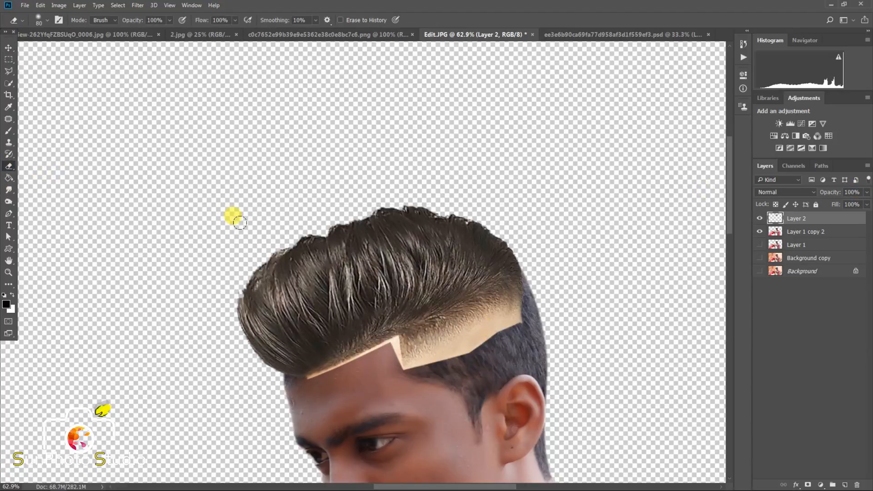
key("bracketright")
key("bracketright")
key("bracketright")
mouse_move(295, 381)
left_mouse_down()
mouse_move(371, 327)
mouse_move(510, 275)
left_mouse_up()
key("bracketright")
mouse_move(450, 317)
left_mouse_down()
mouse_move(444, 335)
mouse_move(401, 321)
mouse_move(368, 335)
mouse_move(425, 356)
mouse_move(260, 367)
left_mouse_up()
scroll(237, 357, "up", 2)
key("bracketleft")
key("bracketleft")
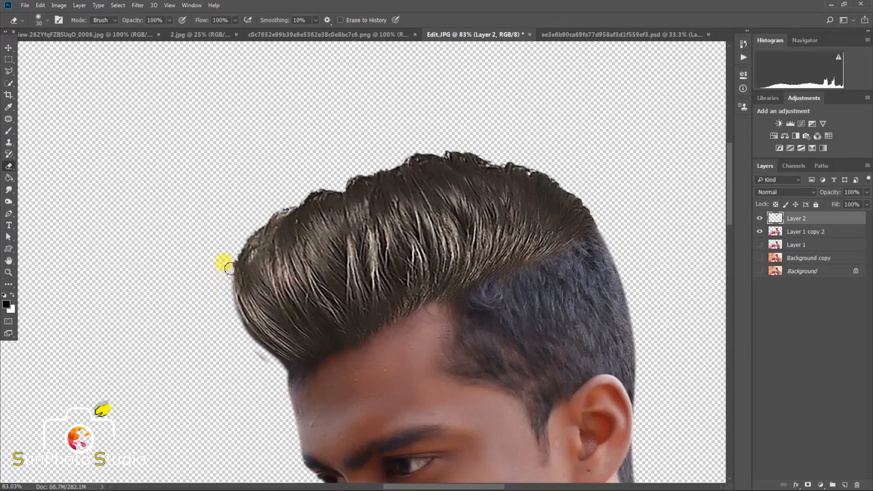
Remove all colour saturation from the hairstyle layer with a Hue/Saturation adjustment.
scroll(386, 211, "down", 4)
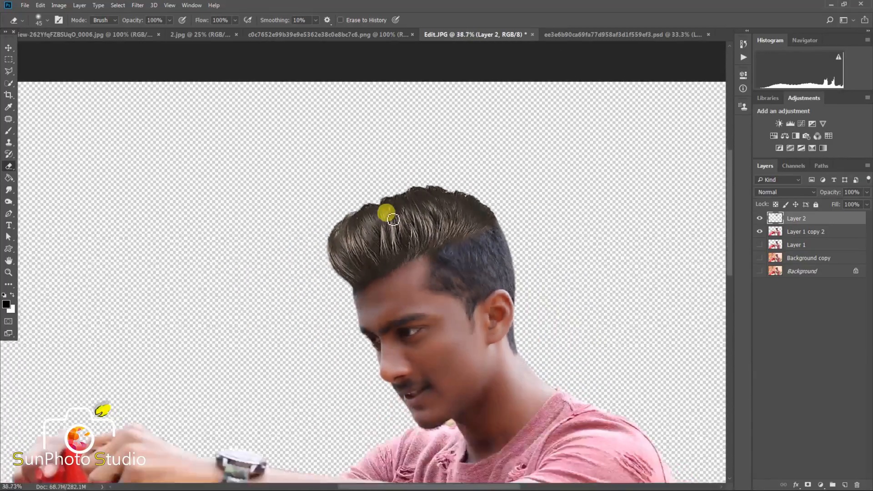
scroll(370, 211, "up", 3)
left_click(61, 5)
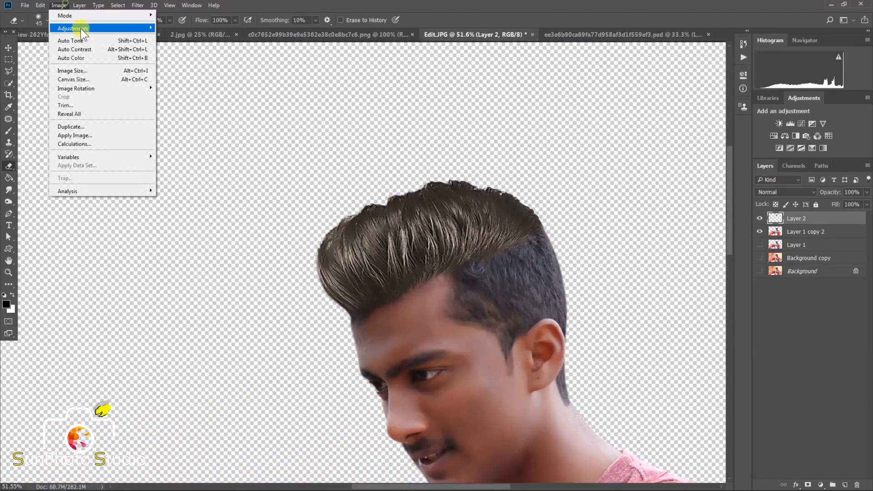
mouse_move(91, 28)
left_click(208, 81)
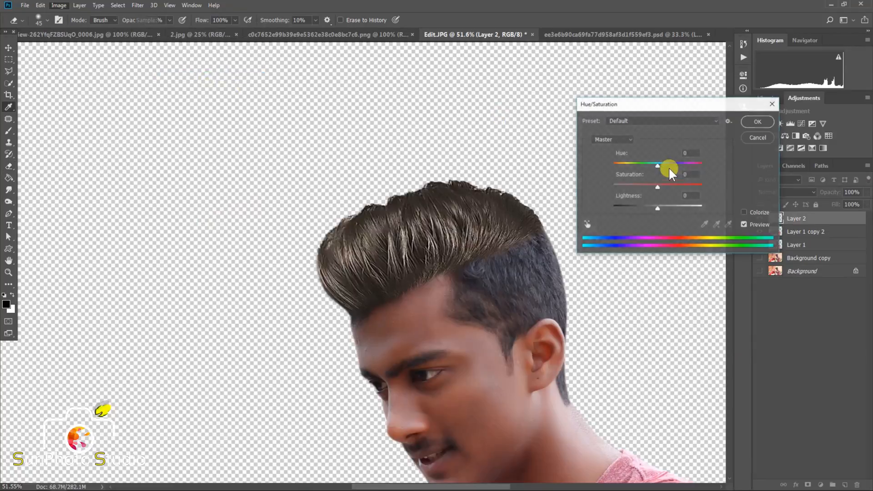
left_click_drag(658, 186, 579, 184)
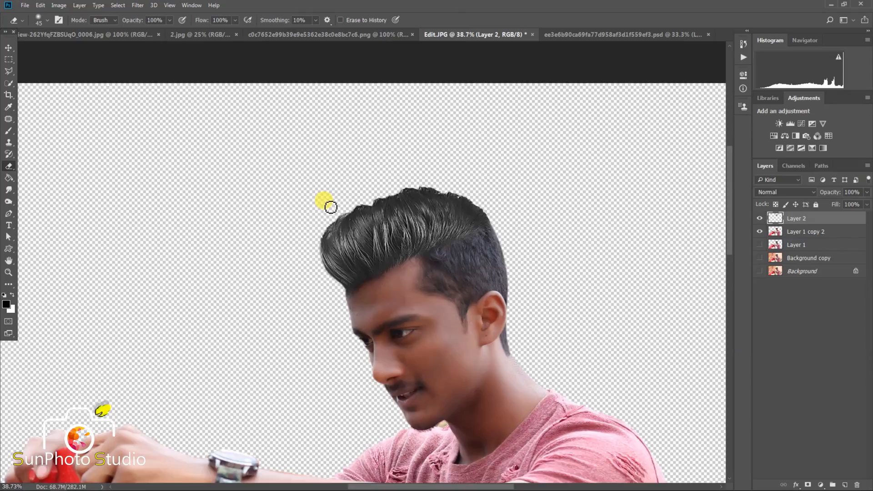
Merge the hairstyle layer down into Layer 1 copy 2 and load the merged layer's transparency as a new selection.
scroll(390, 203, "down", 2)
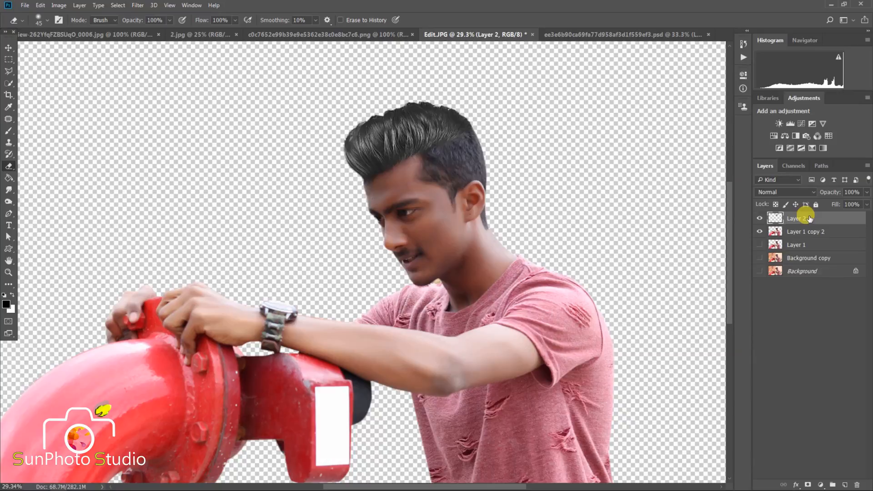
right_click(809, 219)
left_click(702, 348)
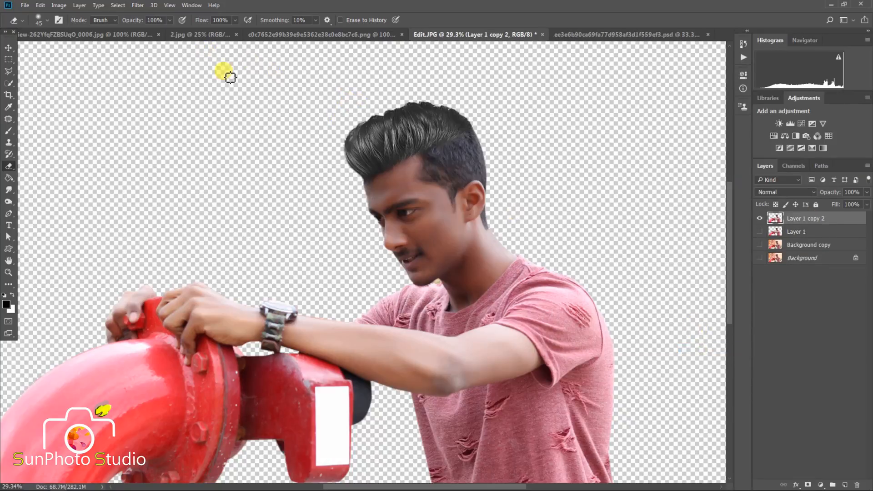
left_click(120, 5)
left_click(209, 179)
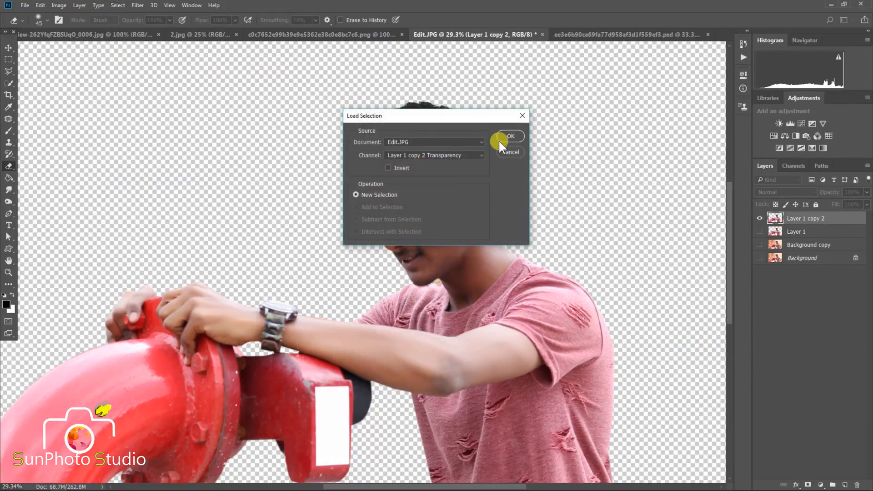
left_click(501, 140)
Set the Brush tool's foreground colour to dark grey #4b4b4b sampled from the hair on top of the head.
left_click(8, 131)
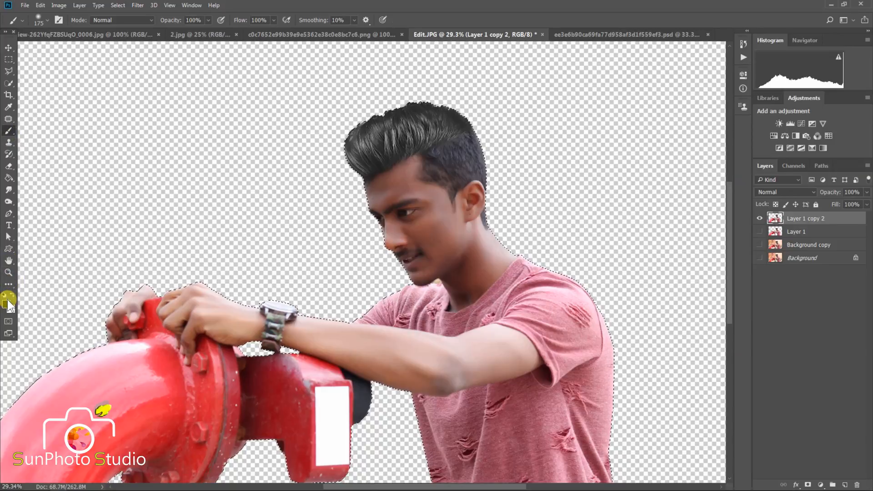
left_click(5, 303)
left_click(439, 117)
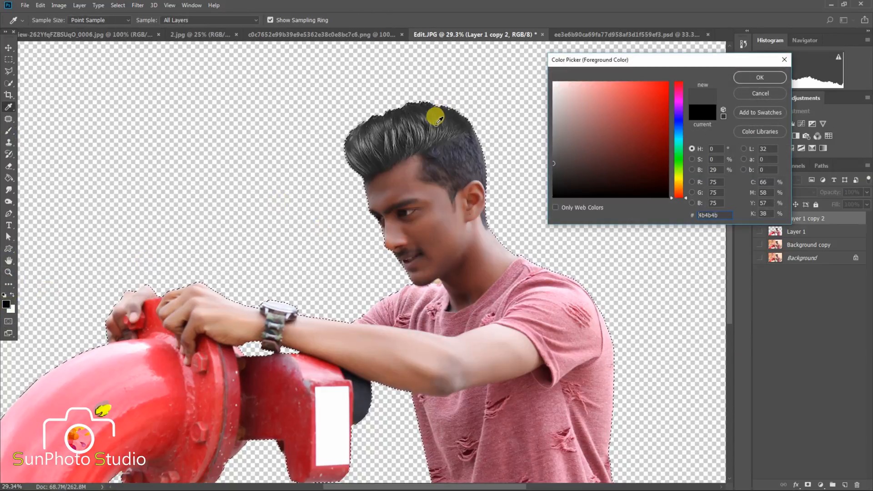
left_click(759, 77)
Paint the dark grey over the bluish hair on the side of the head with a soft brush at 5% opacity.
scroll(432, 117, "up", 5)
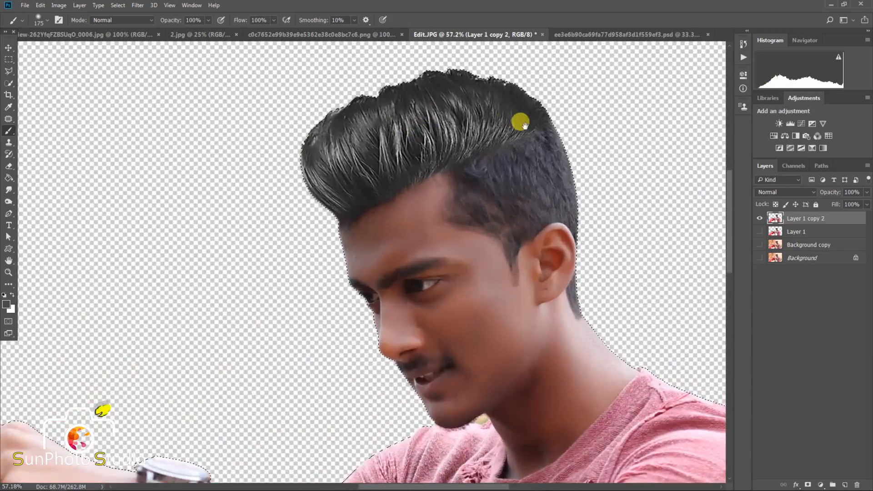
key("0")
key("5")
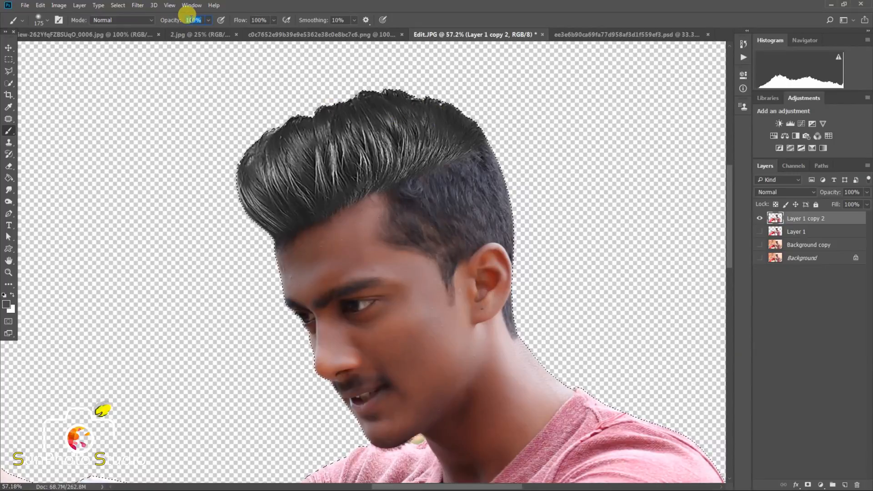
mouse_move(423, 182)
left_mouse_down()
mouse_move(459, 169)
mouse_move(481, 183)
mouse_move(465, 172)
mouse_move(421, 196)
mouse_move(396, 144)
mouse_move(413, 168)
mouse_move(476, 180)
left_mouse_up()
key("bracketright")
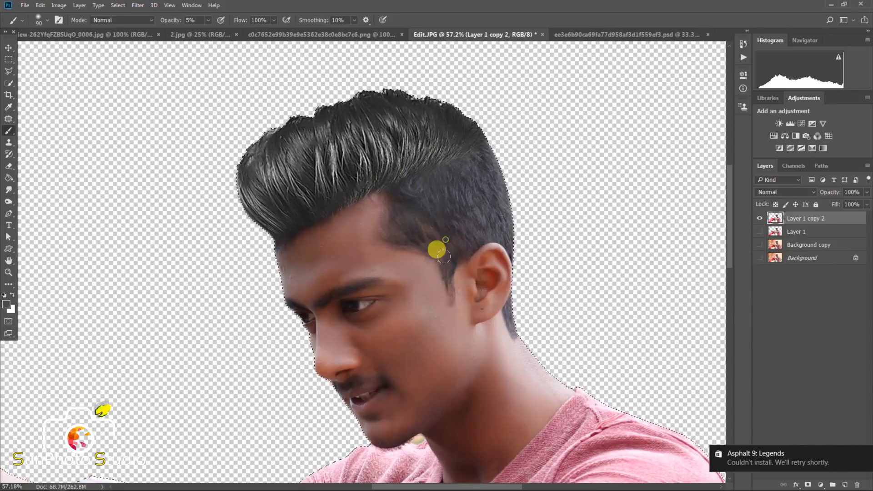
key("ctrl+d")
key("ctrl+z")
key("]")
key("bracketright")
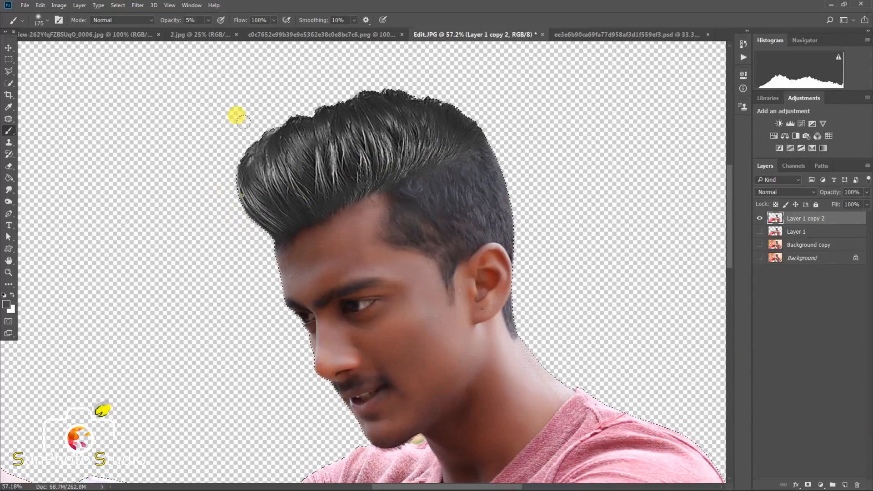
key("bracketright")
key("bracketright")
Select the whole canvas and apply a Selective Color adjustment that sets Black to +6% for the Blacks.
left_click(118, 5)
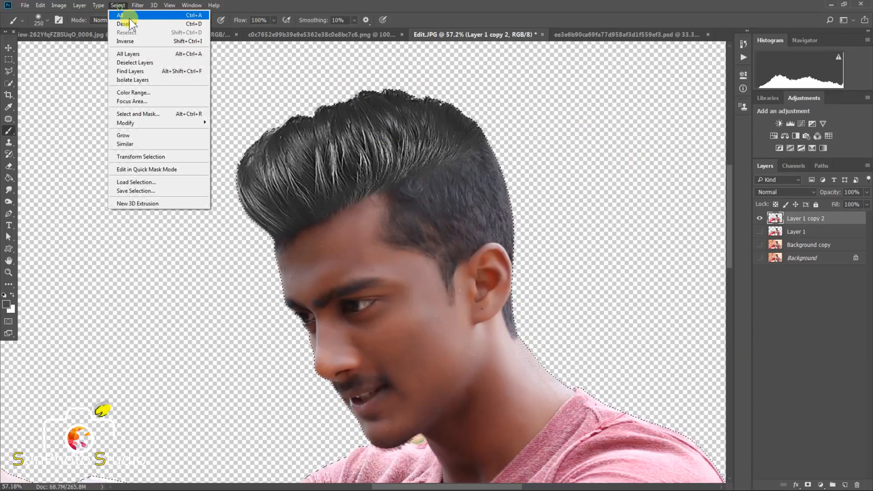
left_click(125, 15)
key("ctrl+0")
left_click(59, 5)
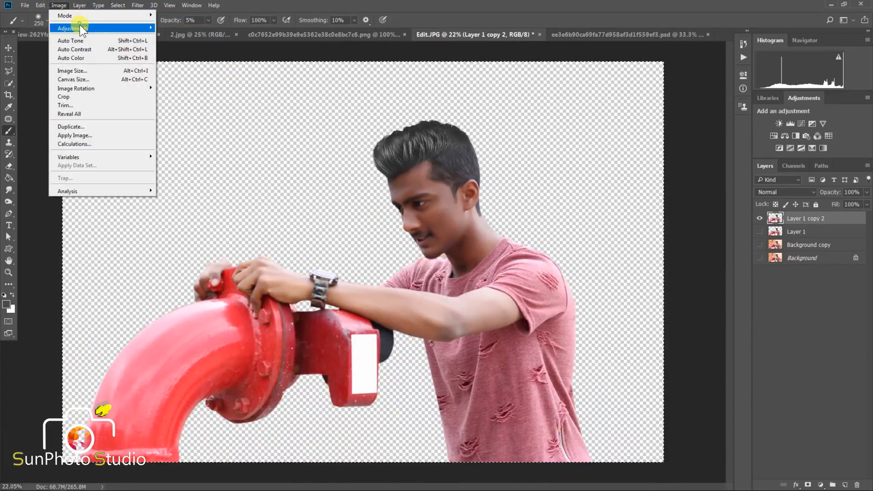
mouse_move(81, 28)
left_click(188, 167)
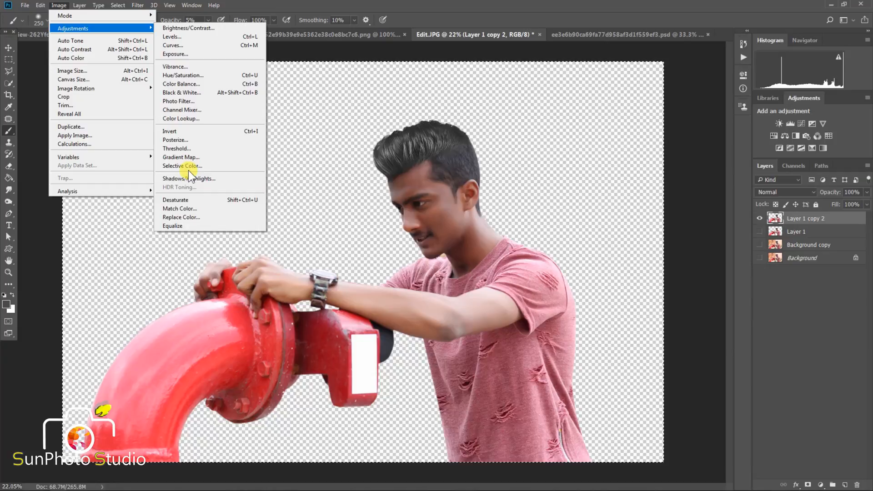
left_click(684, 83)
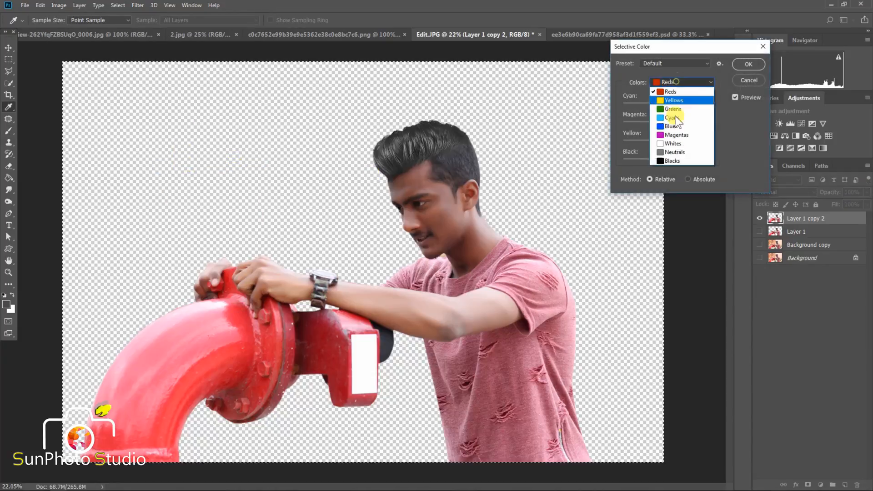
left_click(664, 160)
left_click_drag(668, 158, 670, 159)
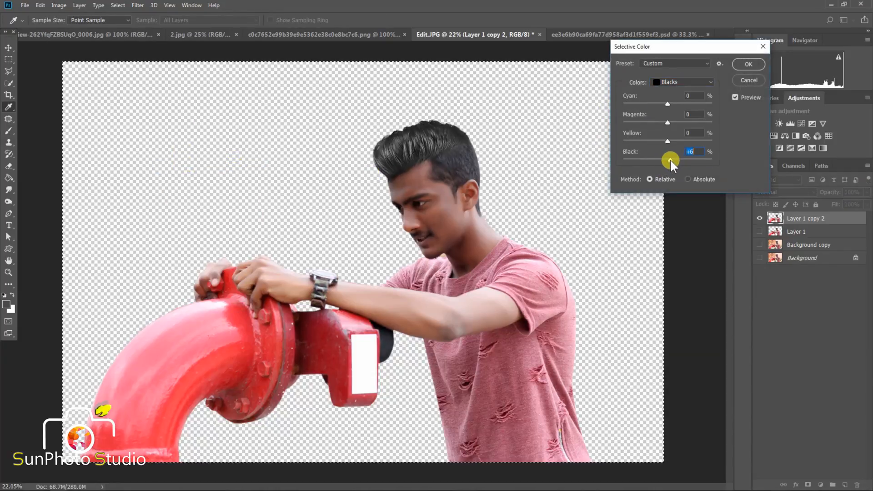
key("Return")
Smudge the front edge of the hairstyle outward into soft strands with the Smudge tool at 72% strength.
scroll(441, 125, "up", 7)
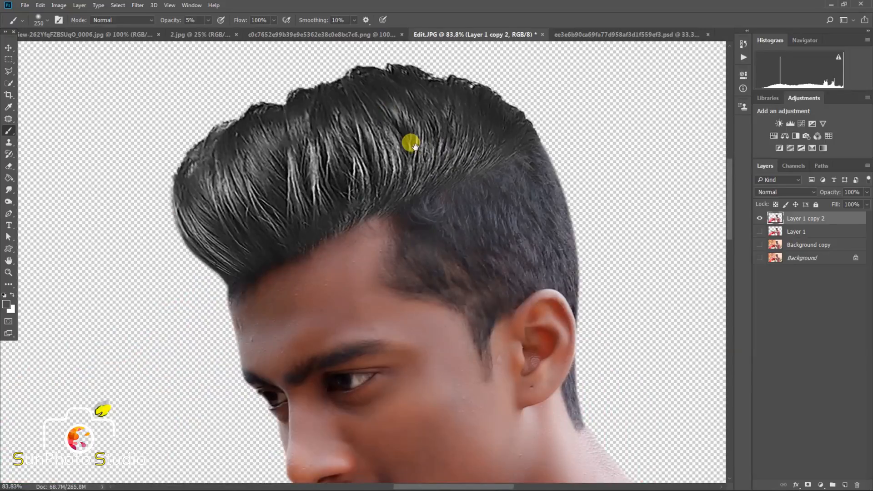
left_click_drag(415, 146, 440, 179)
left_click(7, 192)
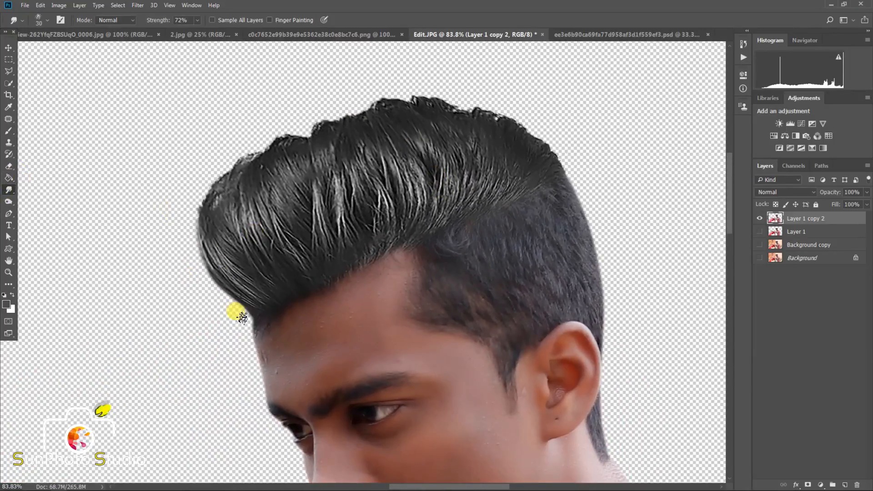
left_click_drag(255, 313, 189, 290)
left_click_drag(244, 298, 177, 245)
key("bracketright")
mouse_move(224, 281)
left_mouse_down()
mouse_move(170, 224)
mouse_move(210, 272)
mouse_move(173, 186)
left_mouse_up()
key("bracketright")
key("bracketright")
mouse_move(205, 252)
left_mouse_down()
mouse_move(167, 181)
mouse_move(183, 222)
mouse_move(182, 180)
left_mouse_up()
left_click_drag(201, 236, 198, 150)
Smudge the top and back edges of the hairstyle outward into soft, spiky strands.
mouse_move(207, 221)
left_mouse_down()
mouse_move(214, 187)
mouse_move(299, 154)
mouse_move(357, 87)
mouse_move(366, 82)
mouse_move(362, 112)
mouse_move(398, 111)
left_mouse_up()
key("bracketright")
mouse_move(534, 172)
left_mouse_down()
mouse_move(475, 111)
mouse_move(429, 91)
mouse_move(435, 104)
mouse_move(400, 76)
mouse_move(451, 103)
mouse_move(412, 108)
left_mouse_up()
key("bracketleft")
key("bracketleft")
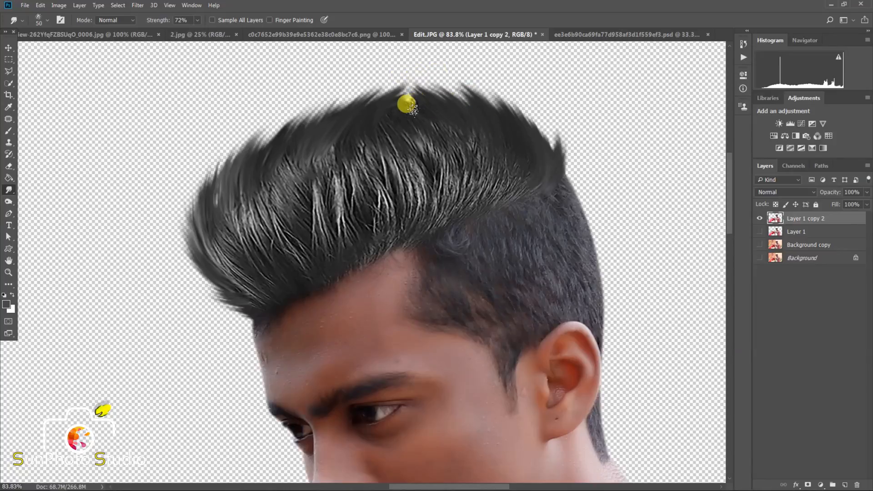
scroll(413, 94, "down", 10)
scroll(427, 156, "up", 6)
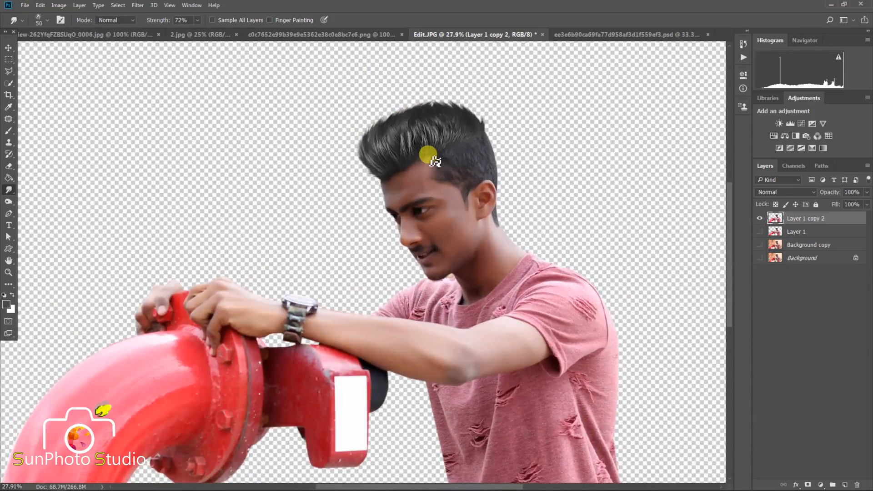
scroll(448, 97, "up", 4)
key("bracketleft")
scroll(422, 84, "down", 5)
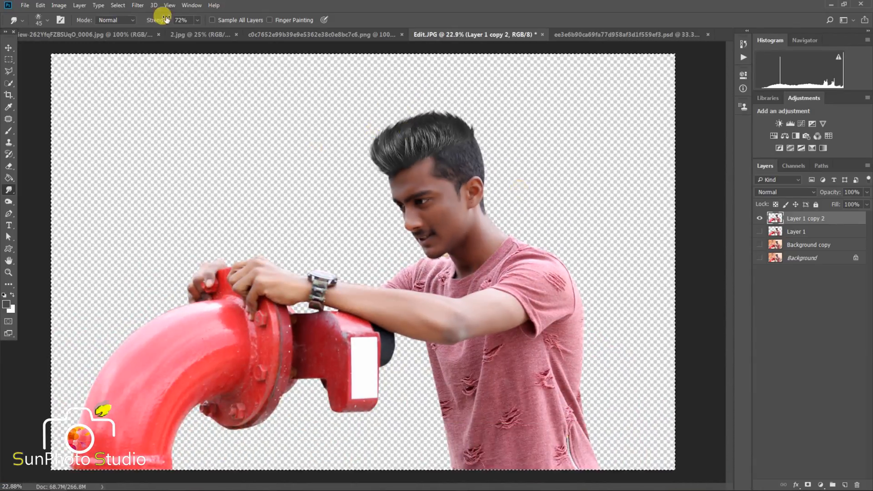
Open the Camera Raw Filter and set up its Adjustment Brush with exposure +0.65 and size 4.
left_click(138, 5)
left_click(172, 55)
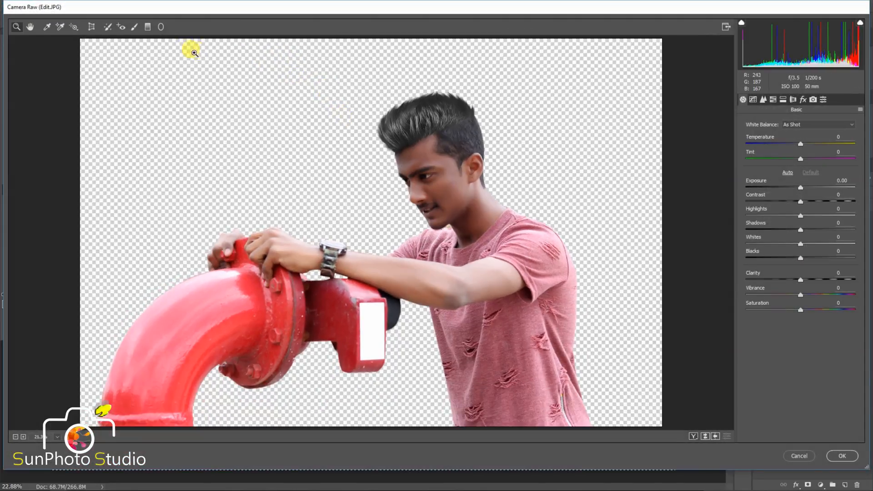
left_click(133, 27)
scroll(441, 154, "up", 2)
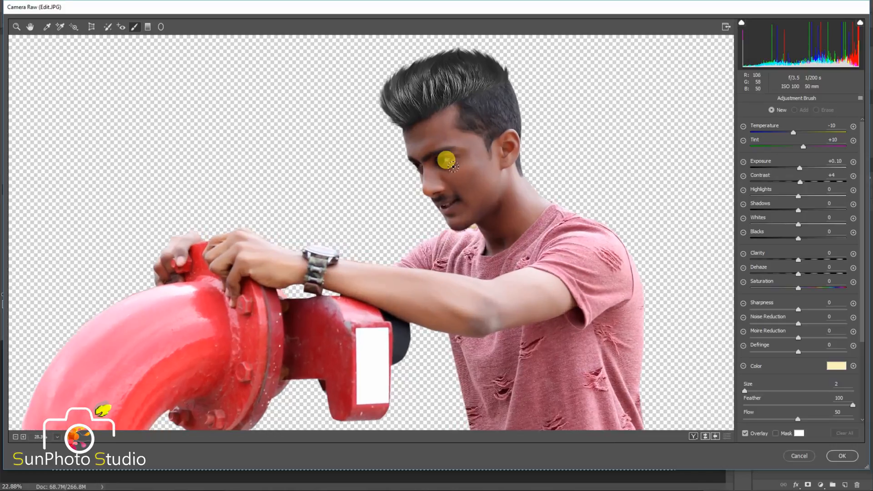
key("bracketright")
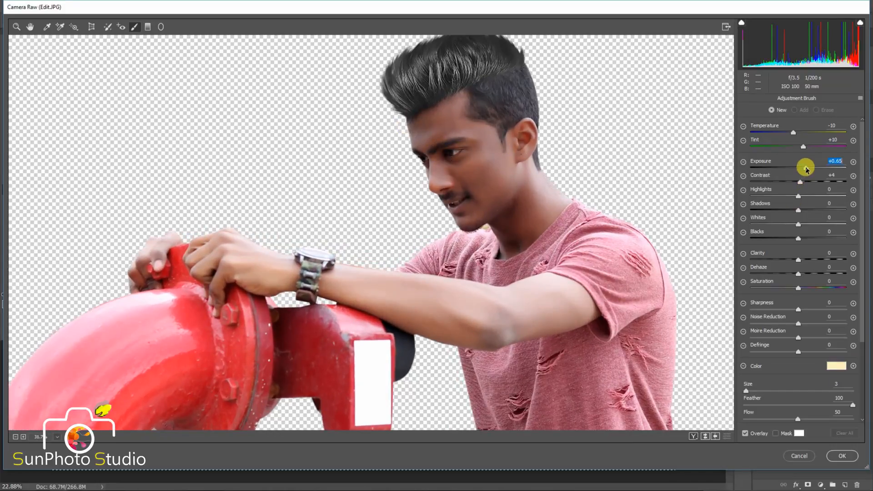
key("bracketright")
Brush the exposure boost over the man's face, neck, forearm and hand, and apply the filter.
mouse_move(434, 128)
left_mouse_down()
mouse_move(453, 133)
mouse_move(460, 167)
mouse_move(472, 154)
mouse_move(457, 186)
mouse_move(445, 184)
mouse_move(483, 145)
mouse_move(449, 165)
mouse_move(489, 205)
mouse_move(448, 197)
mouse_move(509, 180)
mouse_move(486, 237)
mouse_move(544, 214)
mouse_move(462, 139)
left_mouse_up()
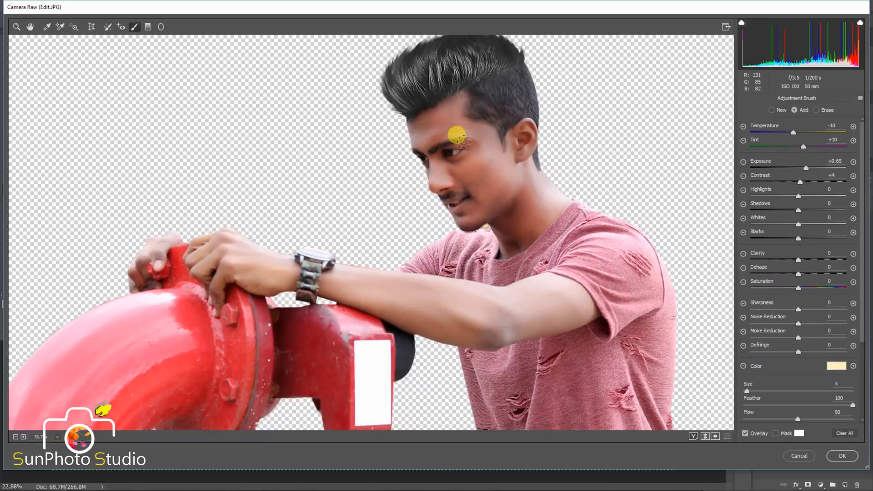
left_click_drag(432, 111, 446, 207)
mouse_move(507, 159)
left_mouse_down()
mouse_move(434, 128)
mouse_move(419, 139)
mouse_move(452, 94)
mouse_move(422, 182)
mouse_move(412, 157)
mouse_move(411, 141)
mouse_move(466, 204)
left_mouse_up()
mouse_move(519, 240)
left_mouse_down()
mouse_move(497, 218)
mouse_move(509, 219)
mouse_move(508, 150)
left_mouse_up()
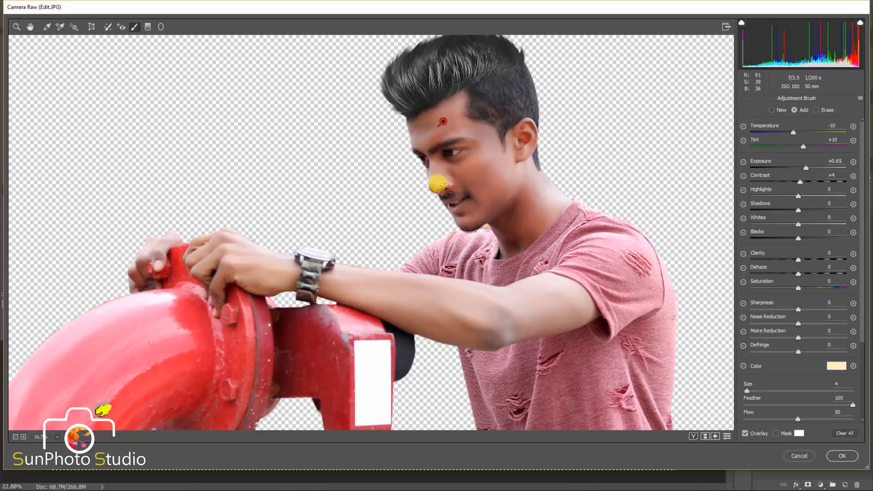
mouse_move(327, 265)
left_mouse_down()
mouse_move(395, 304)
mouse_move(443, 295)
mouse_move(488, 305)
mouse_move(432, 331)
mouse_move(513, 324)
mouse_move(550, 294)
mouse_move(230, 262)
mouse_move(257, 267)
mouse_move(195, 232)
mouse_move(129, 249)
mouse_move(121, 277)
mouse_move(122, 260)
mouse_move(206, 229)
mouse_move(357, 268)
mouse_move(357, 276)
mouse_move(257, 277)
mouse_move(200, 261)
mouse_move(202, 287)
left_mouse_up()
left_click(839, 456)
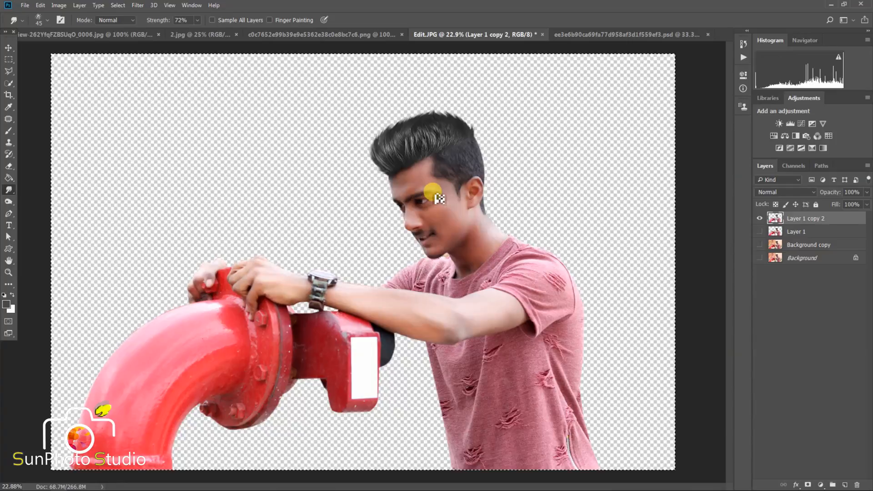
Brighten the face and neck skin again with a second Camera Raw Adjustment Brush pass at exposure +0.65.
left_click(137, 5)
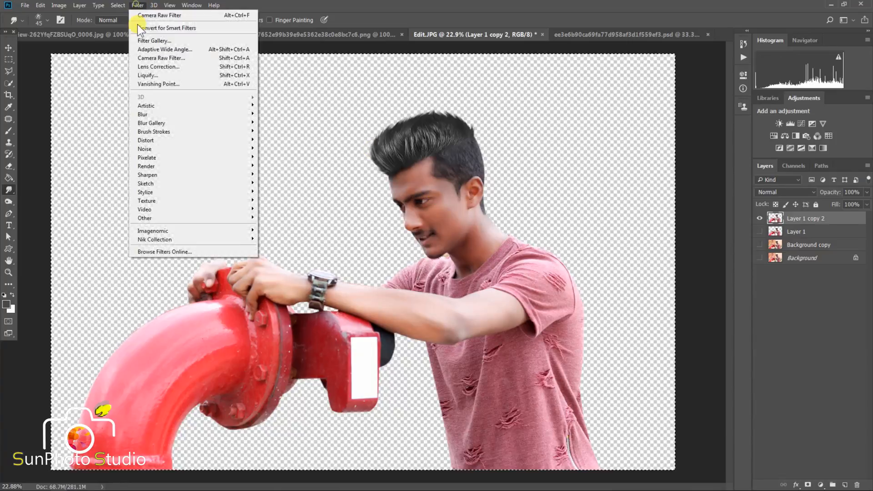
left_click(151, 57)
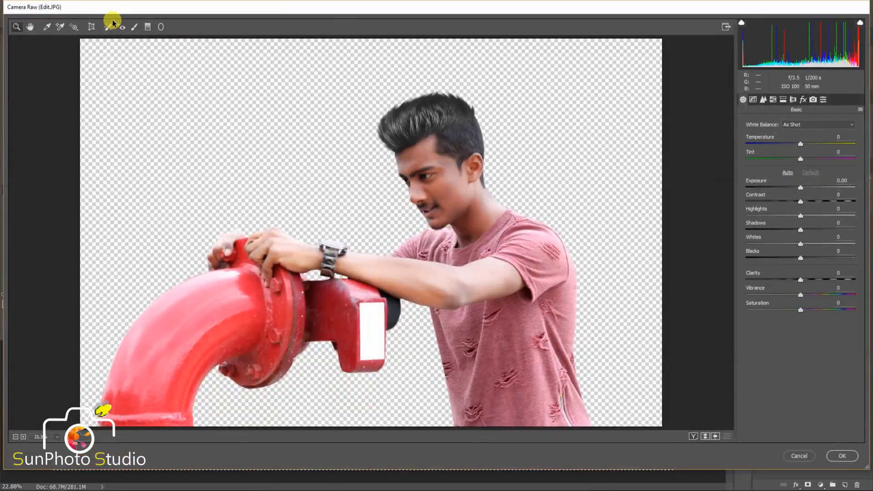
left_click(134, 27)
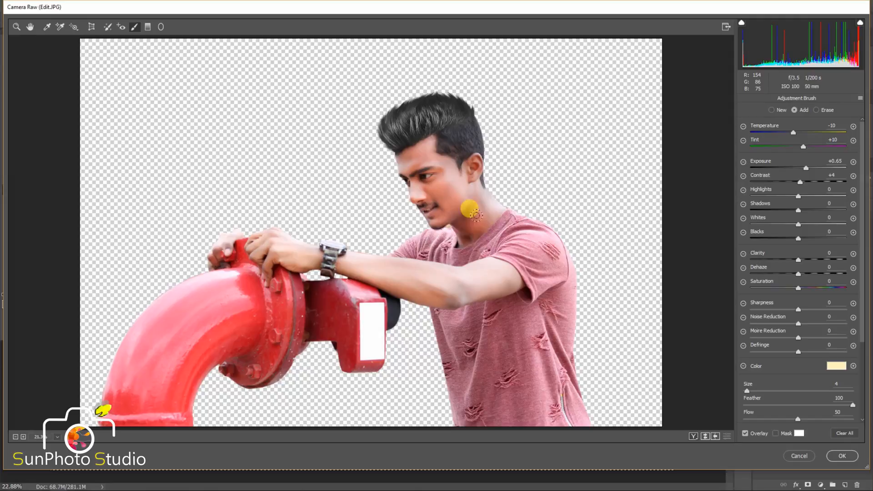
left_click(841, 456)
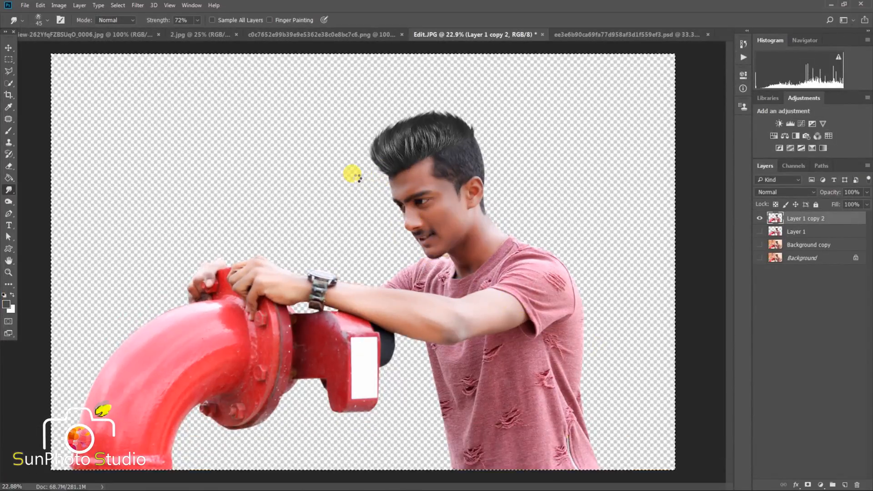
scroll(495, 221, "up", 2)
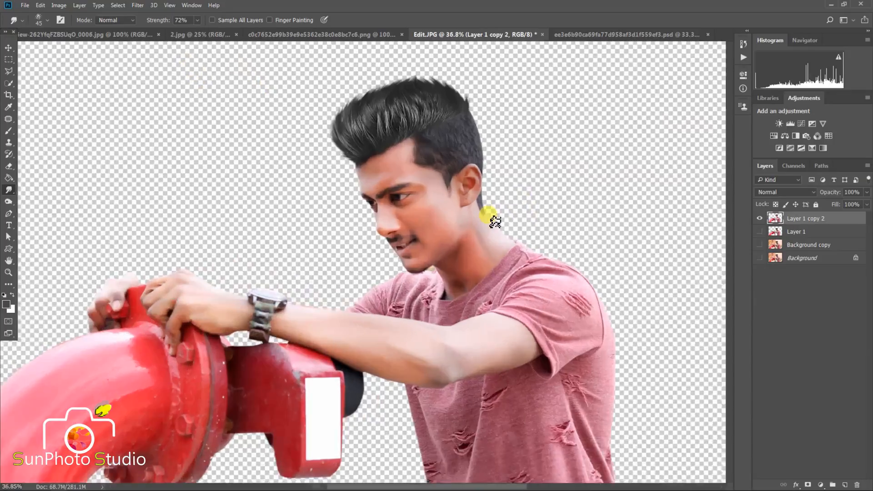
scroll(494, 221, "up", 3)
scroll(470, 230, "down", 3)
scroll(409, 171, "down", 1)
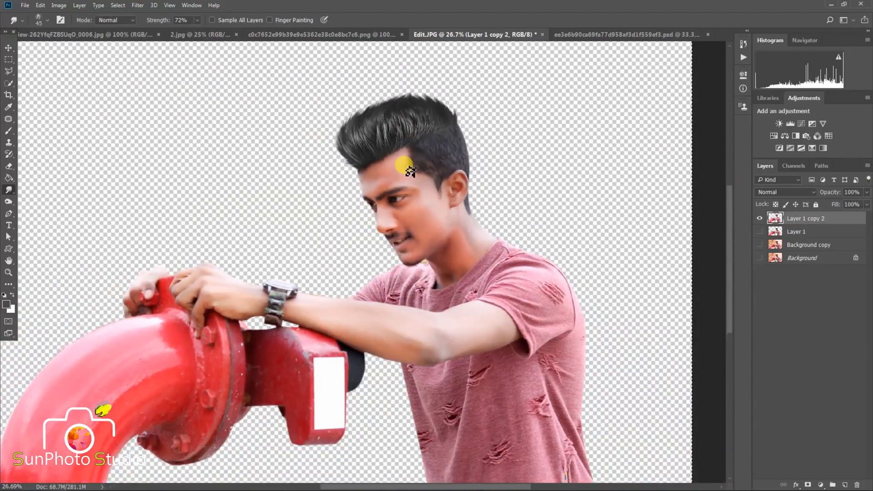
Load the transparency of Layer 1 copy 2 as a new selection around the man and pipe.
left_click(117, 5)
left_click(148, 178)
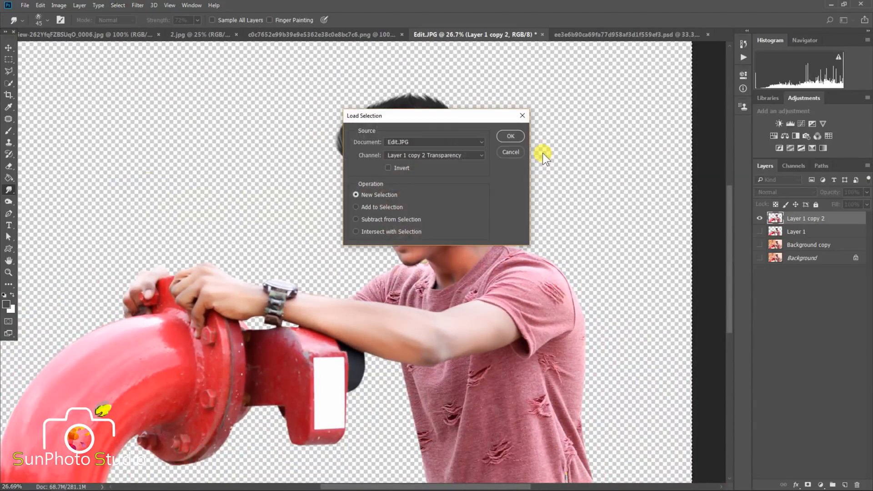
left_click(510, 136)
Sample the forehead skin for the Brush tool's foreground colour and lighten it to pink #ffaea8.
left_click(8, 131)
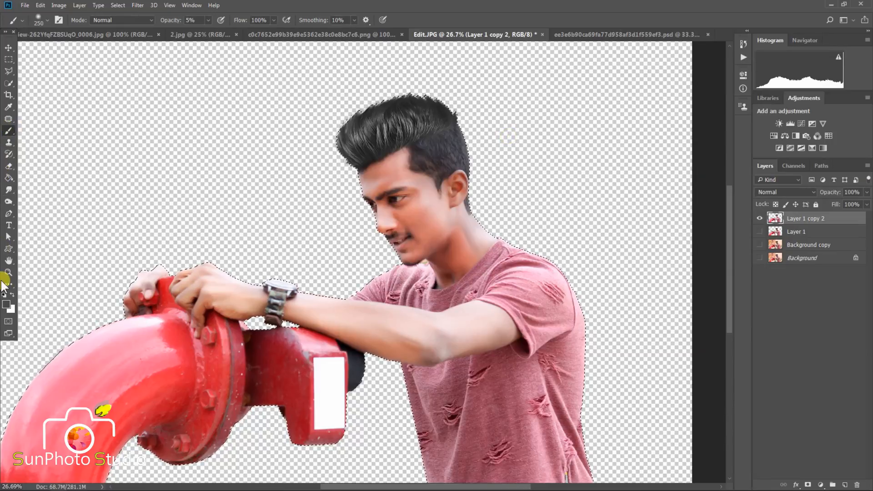
left_click(7, 304)
left_click(395, 175)
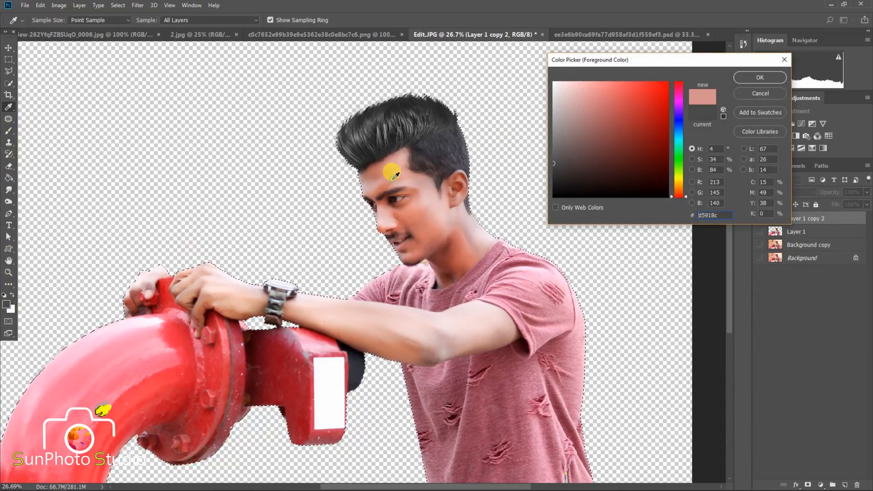
left_click_drag(579, 102, 592, 62)
left_click(735, 76)
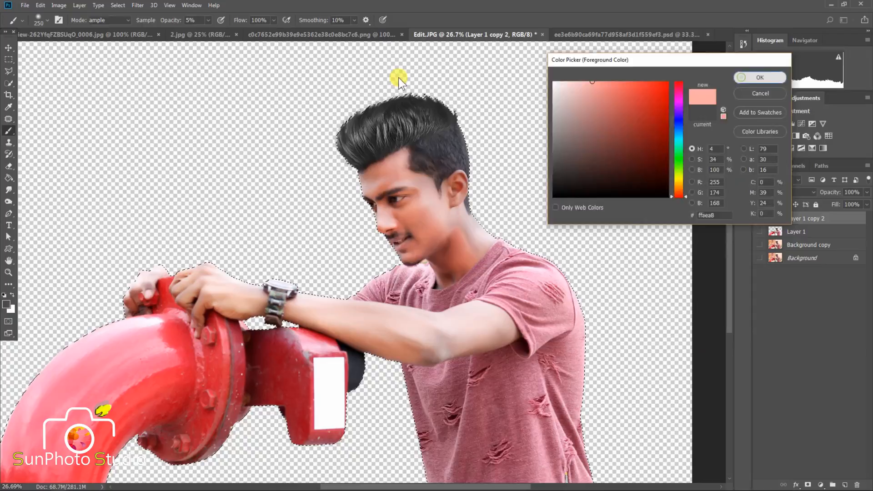
Accept the pink foreground colour and blend the forehead skin with the Mixer Brush at 80% wet, 75% load, 90% mix and 46% flow.
right_click(8, 130)
left_click(59, 157)
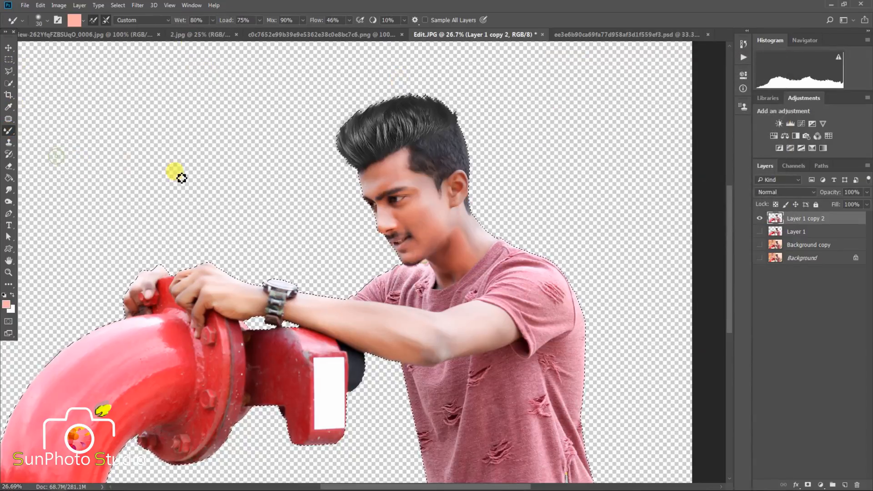
scroll(395, 189, "up", 5)
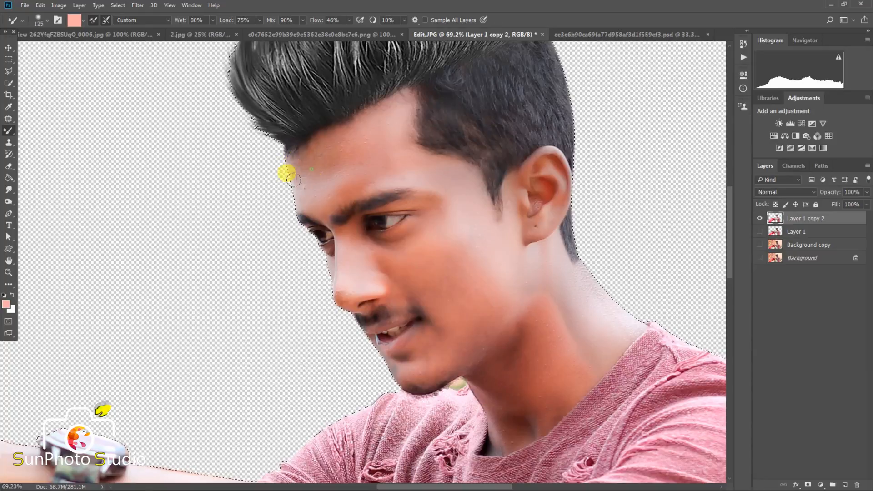
key("bracketright")
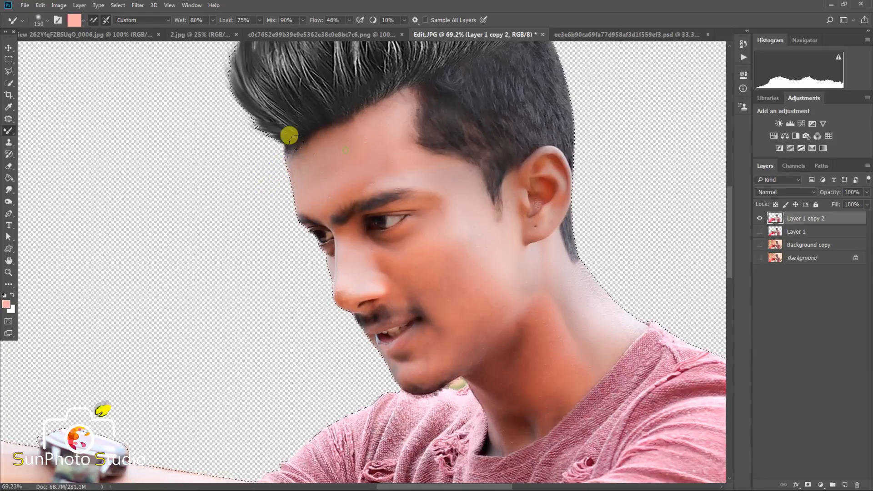
key("bracketleft")
key("bracketleft")
key("bracketleft")
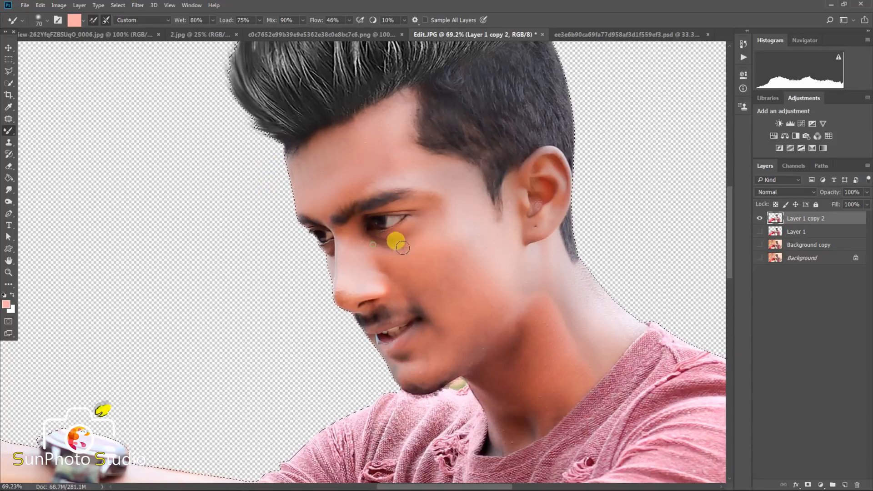
Smooth the skin under the eye and across the cheek and jaw with Mixer Brush strokes.
key("bracketright")
key("bracketright")
key("bracketright")
key("bracketright")
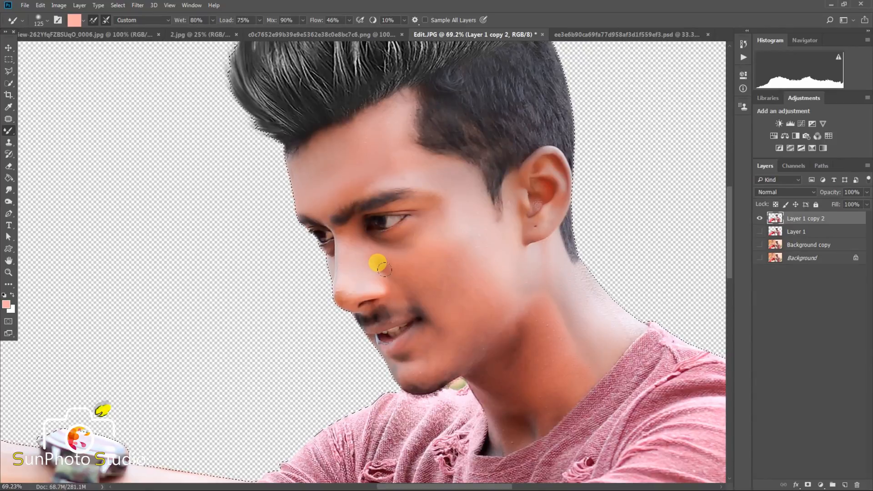
key("bracketright")
key("bracketright")
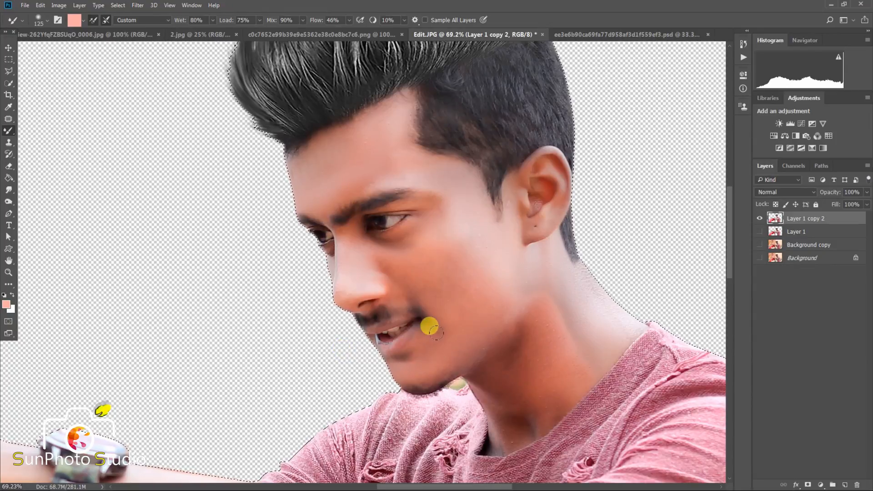
left_click_drag(410, 276, 445, 261)
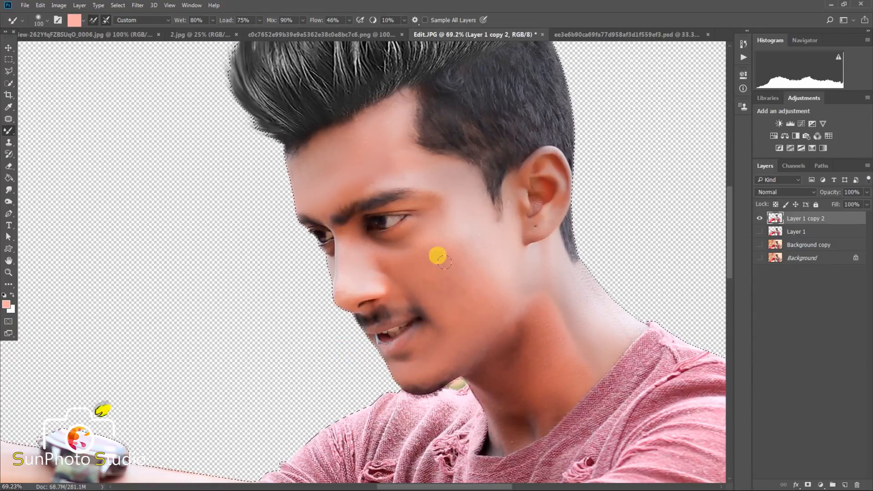
scroll(444, 234, "down", 3)
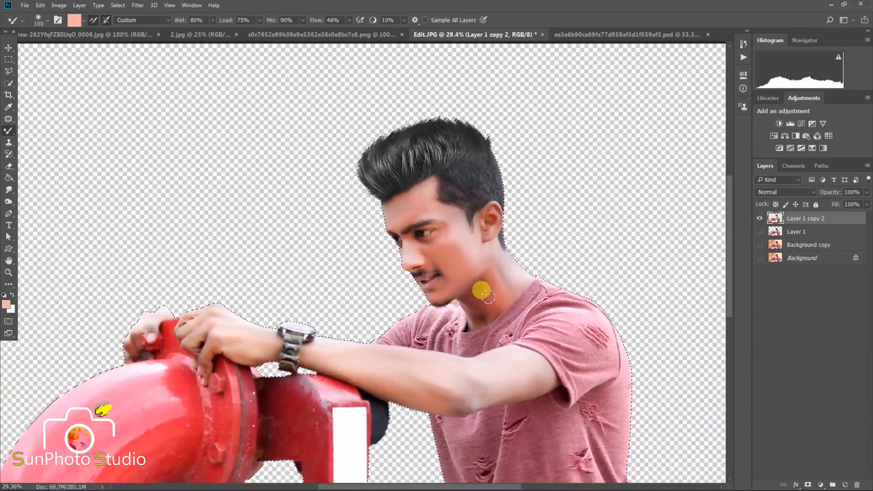
scroll(426, 217, "up", 4)
scroll(426, 218, "down", 2)
key("ctrl+z")
mouse_move(426, 233)
left_mouse_down()
mouse_move(371, 192)
mouse_move(388, 178)
mouse_move(415, 215)
mouse_move(406, 217)
mouse_move(406, 240)
mouse_move(426, 245)
mouse_move(436, 231)
mouse_move(489, 275)
mouse_move(449, 308)
mouse_move(464, 254)
mouse_move(485, 228)
mouse_move(478, 211)
left_mouse_up()
key("bracketright")
scroll(478, 211, "down", 5)
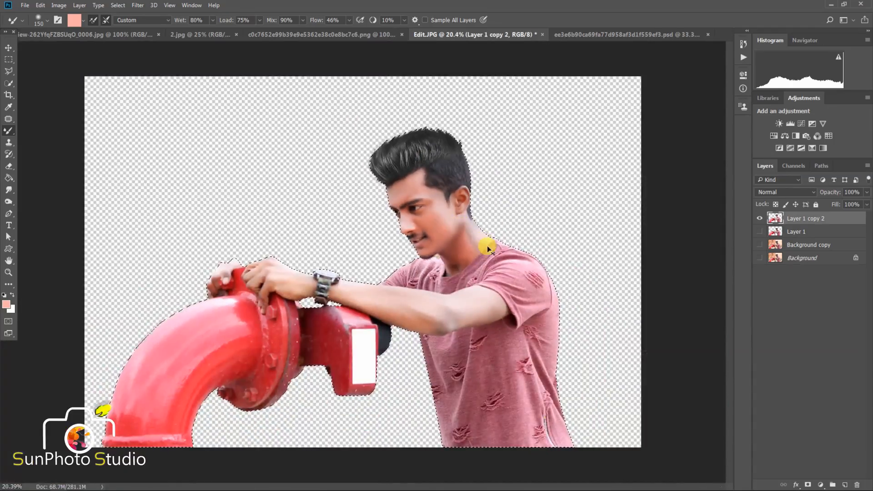
key("ctrl+z")
Blend the light and dark patches on the neck below the jaw and ear with the Mixer Brush, varying its size.
scroll(466, 240, "up", 4)
key("bracketleft")
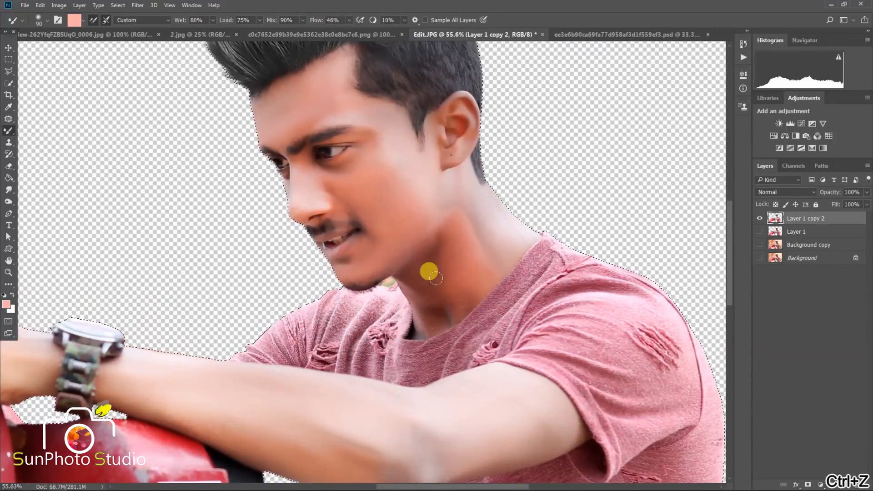
key("bracketright")
key("bracketright")
mouse_move(433, 278)
left_mouse_down()
mouse_move(455, 288)
mouse_move(456, 254)
mouse_move(455, 291)
mouse_move(416, 320)
mouse_move(436, 254)
mouse_move(423, 286)
mouse_move(411, 272)
mouse_move(419, 249)
left_mouse_up()
key("bracketright")
mouse_move(450, 210)
left_mouse_down()
mouse_move(466, 232)
mouse_move(478, 217)
mouse_move(468, 253)
mouse_move(492, 210)
mouse_move(461, 260)
mouse_move(483, 238)
mouse_move(501, 196)
mouse_move(446, 242)
mouse_move(493, 192)
mouse_move(460, 217)
mouse_move(465, 194)
mouse_move(441, 214)
mouse_move(444, 224)
mouse_move(451, 186)
mouse_move(430, 211)
mouse_move(430, 189)
mouse_move(468, 221)
mouse_move(463, 231)
mouse_move(460, 189)
mouse_move(461, 244)
mouse_move(474, 258)
mouse_move(493, 225)
mouse_move(493, 246)
mouse_move(523, 191)
mouse_move(473, 217)
mouse_move(474, 185)
mouse_move(493, 171)
mouse_move(478, 236)
left_mouse_up()
key("bracketleft")
key("bracketleft")
key("bracketright")
key("bracketright")
key("bracketright")
key("bracketleft")
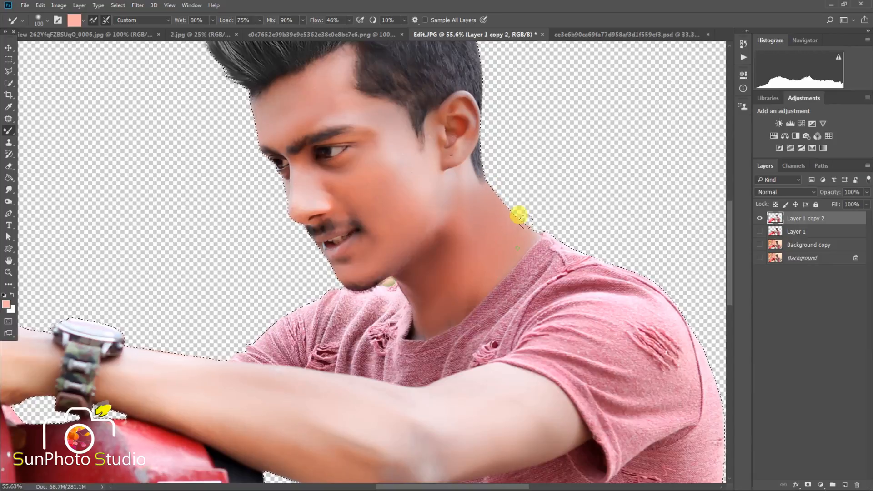
Blend the remaining small skin areas of the face and neck with the Mixer Brush at size 40.
scroll(428, 227, "up", 2)
key("bracketleft")
key("bracketleft")
key("bracketleft")
key("bracketleft")
key("bracketleft")
key("bracketleft")
mouse_move(440, 220)
left_mouse_down()
mouse_move(446, 186)
mouse_move(431, 237)
mouse_move(452, 148)
mouse_move(453, 161)
mouse_move(445, 133)
mouse_move(446, 140)
left_mouse_up()
scroll(428, 155, "down", 5)
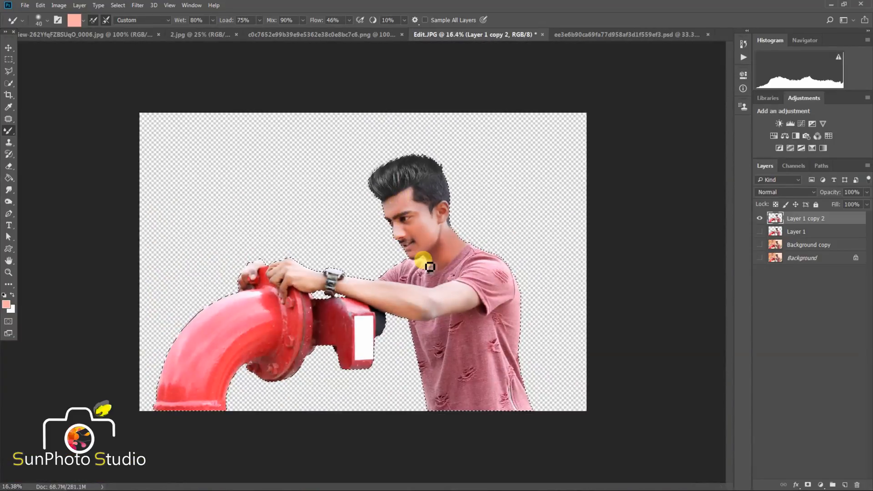
scroll(452, 232, "up", 3)
scroll(409, 204, "down", 3)
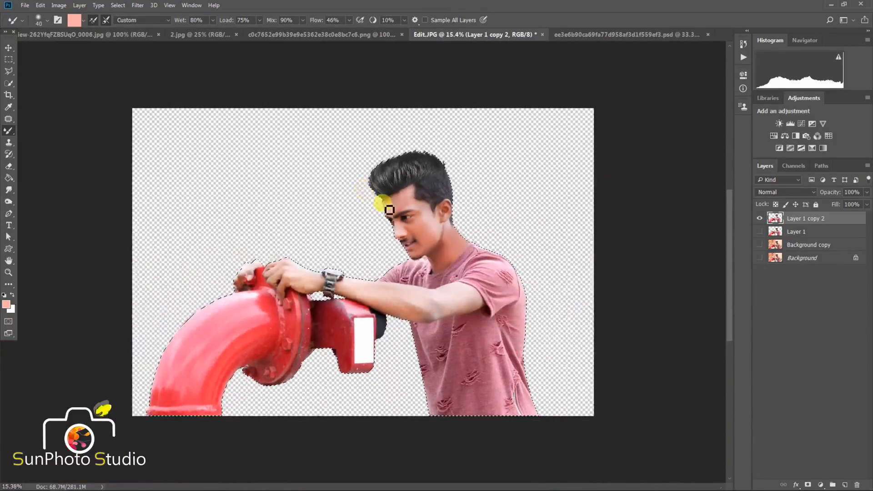
Deselect the cut-out and switch back to the regular Brush tool.
left_click(118, 5)
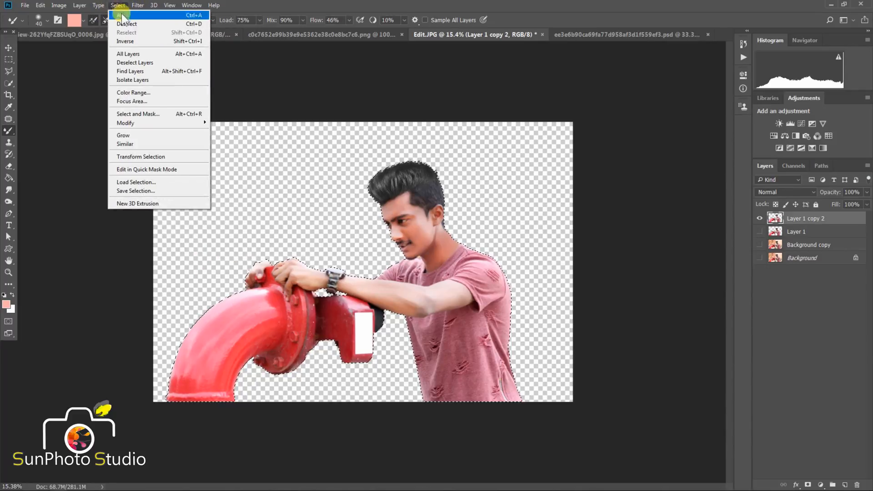
left_click(121, 15)
left_click(7, 45)
right_click(7, 132)
left_click(40, 130)
Apply a Levels adjustment to Layer 1 copy 2 with midtones at 1.11, brighter highlights and slightly deeper shadows.
left_click(58, 5)
mouse_move(81, 27)
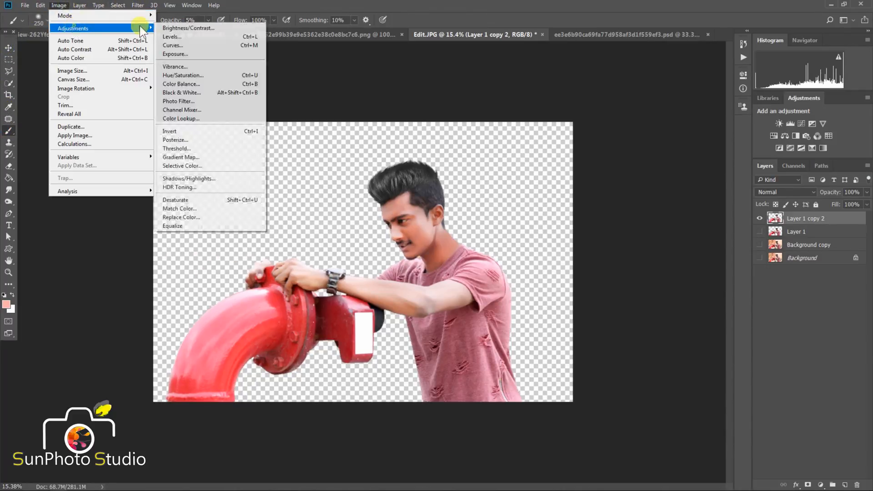
left_click(167, 37)
left_click_drag(593, 190, 588, 187)
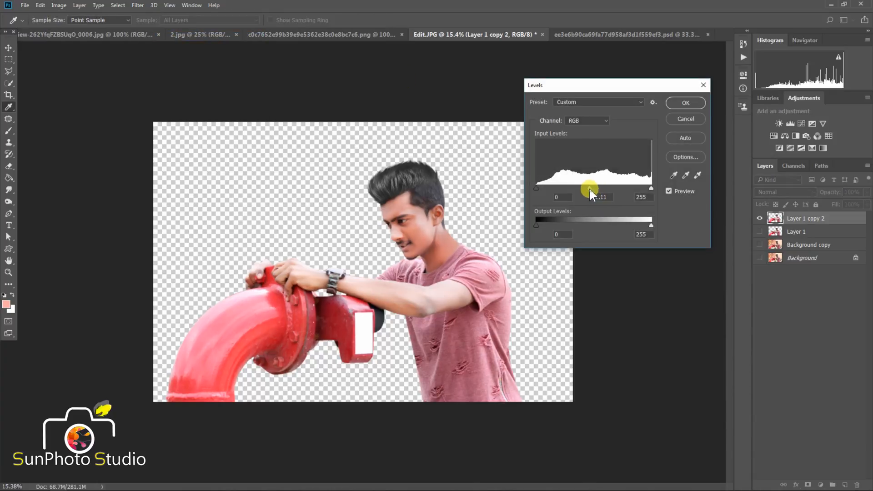
left_click_drag(651, 187, 646, 188)
left_click_drag(536, 188, 542, 187)
key("Return")
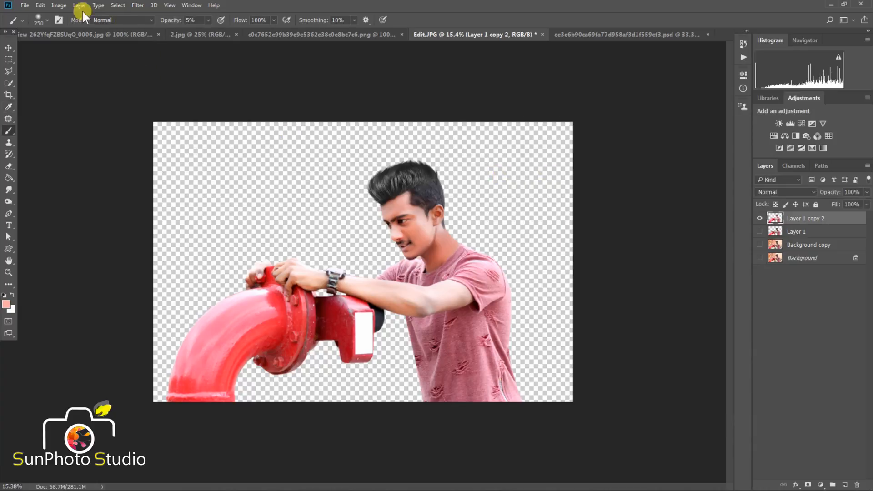
Apply a Color Balance adjustment to the midtones with cyan-red at -7 and yellow-blue at +5.
left_click(59, 5)
mouse_move(77, 28)
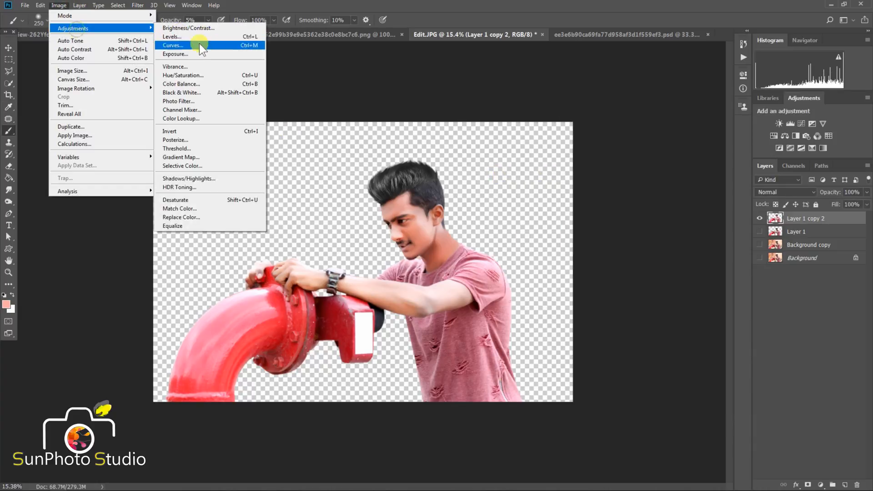
left_click(192, 84)
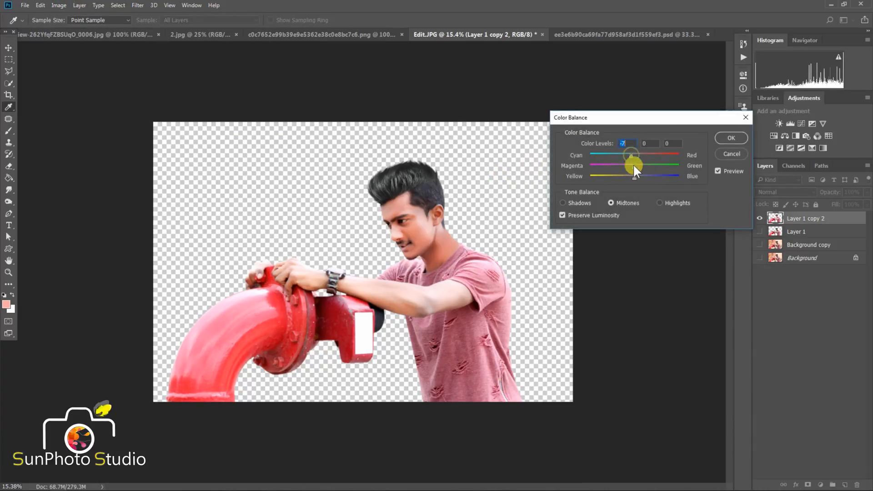
left_click_drag(635, 177, 637, 176)
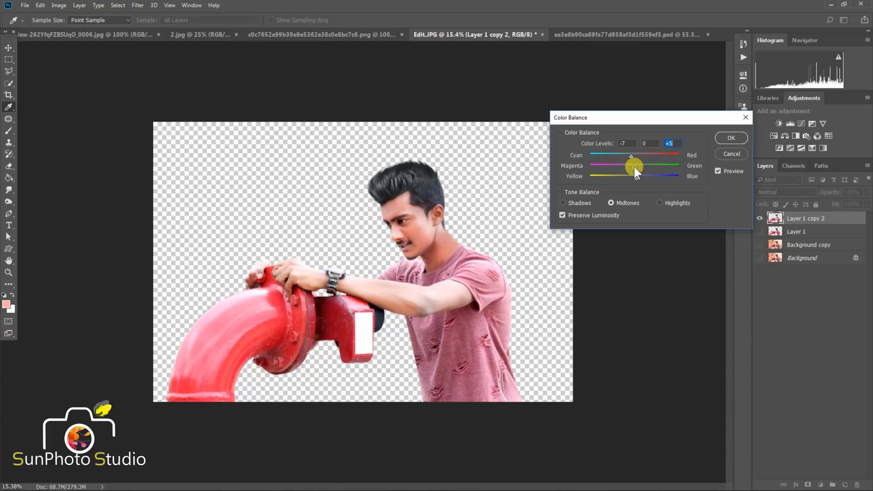
left_click(729, 137)
Apply a Selective Color adjustment that sets black to +3% in the Blacks.
left_click(56, 6)
mouse_move(91, 28)
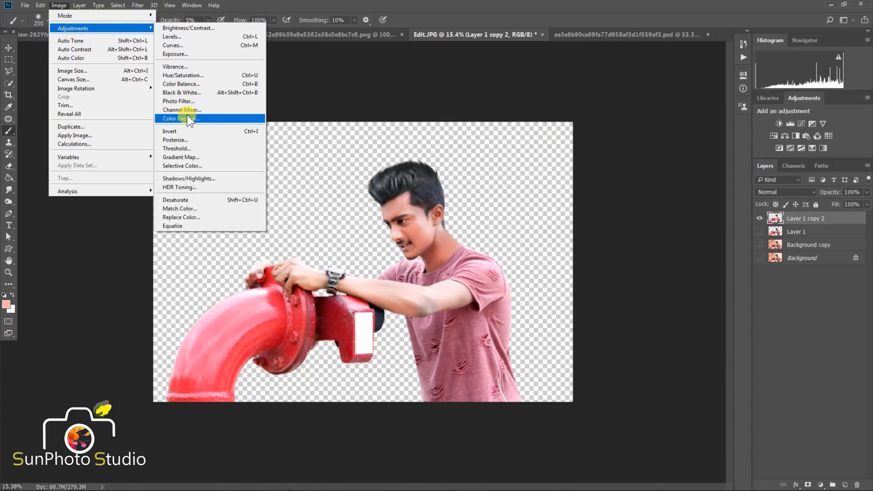
left_click(183, 167)
left_click(674, 79)
left_click(673, 165)
left_click_drag(667, 159, 668, 160)
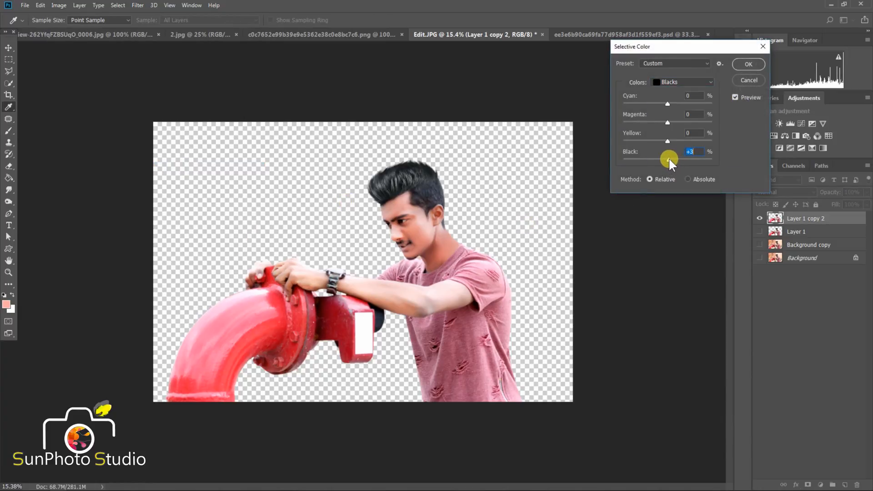
left_click(749, 64)
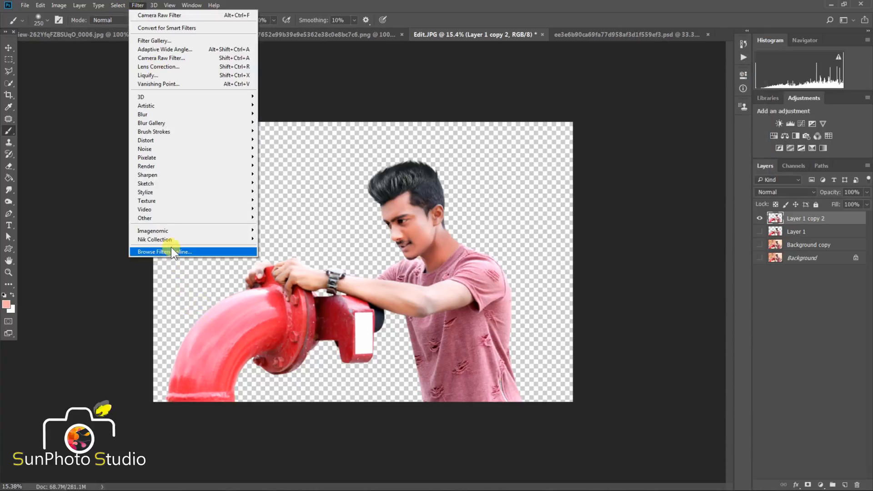
Open the layer in Color Efex Pro 4 and choose the Dark Contrasts filter with saturation at 50%.
mouse_move(171, 241)
left_click(282, 253)
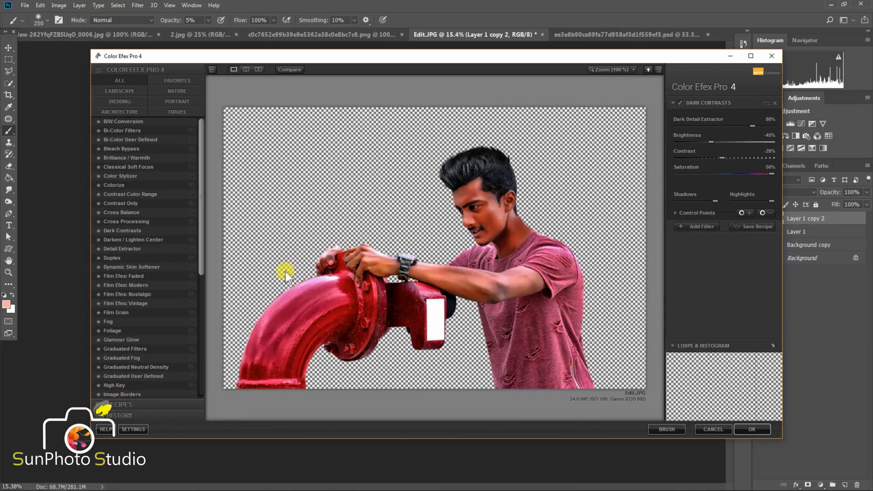
left_click(127, 211)
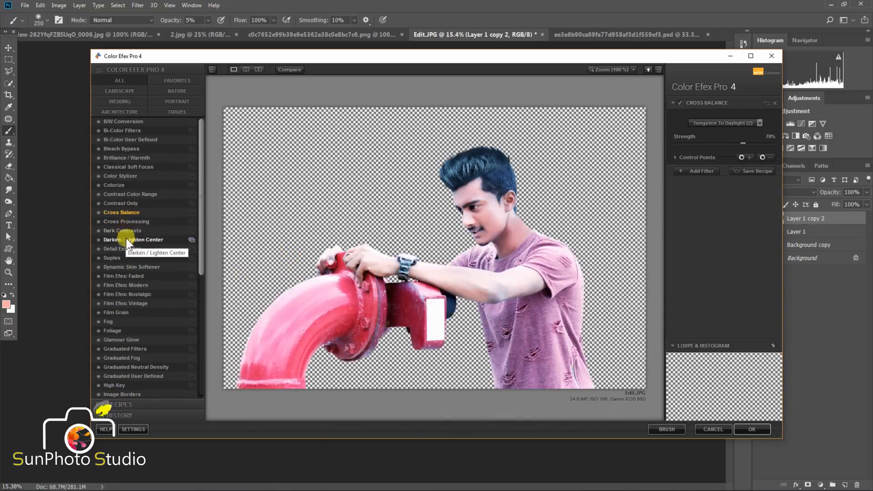
left_click(124, 230)
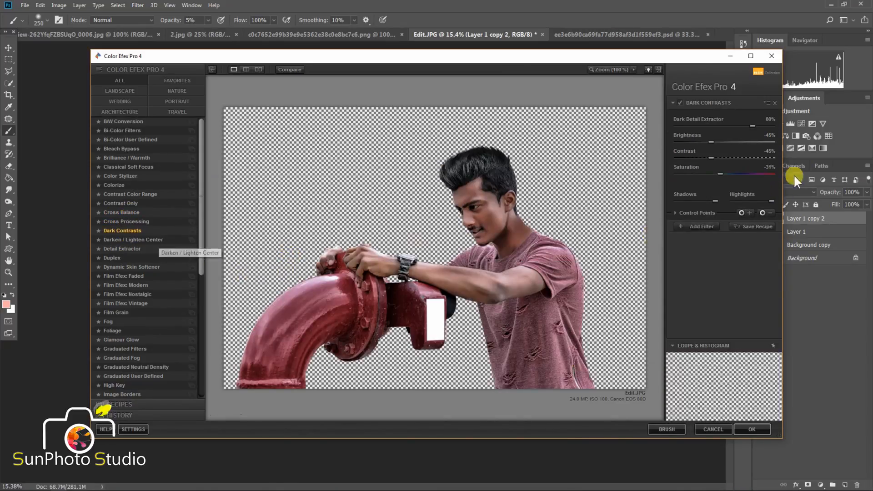
left_click_drag(773, 173, 761, 177)
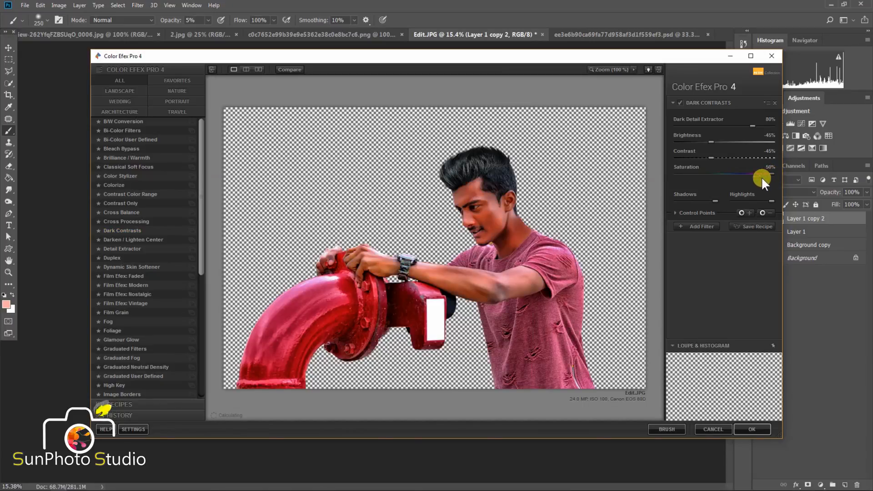
Add a Detail Extractor filter at 2% with 14% contrast, 100% saturation and Fine effect radius, and apply the filters.
left_click(698, 223)
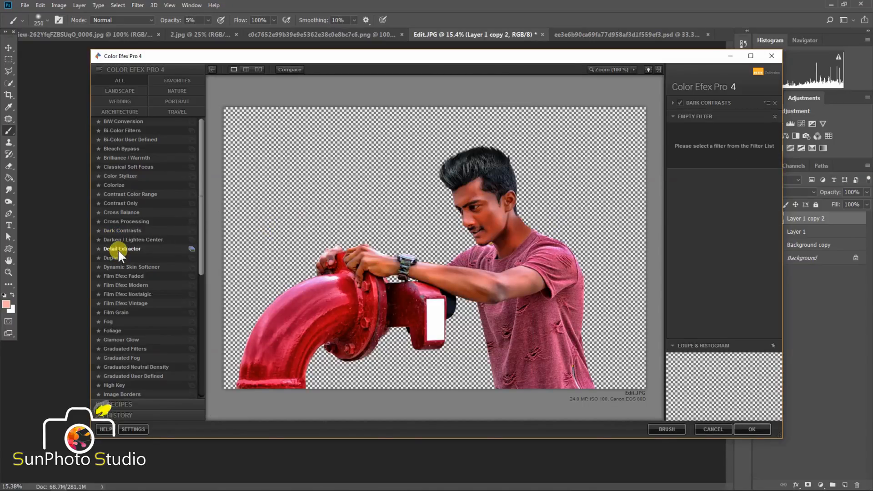
left_click(119, 249)
left_click(753, 183)
left_click(754, 195)
left_click_drag(771, 171, 768, 170)
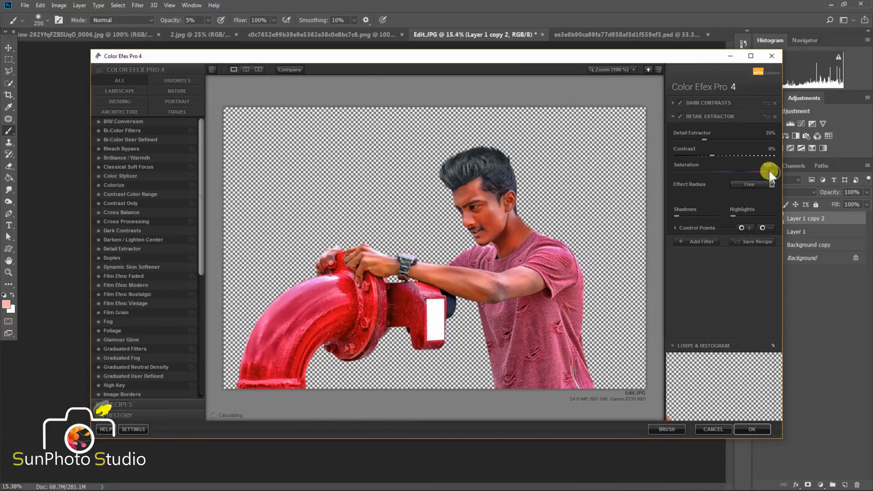
left_click(716, 155)
left_click(678, 139)
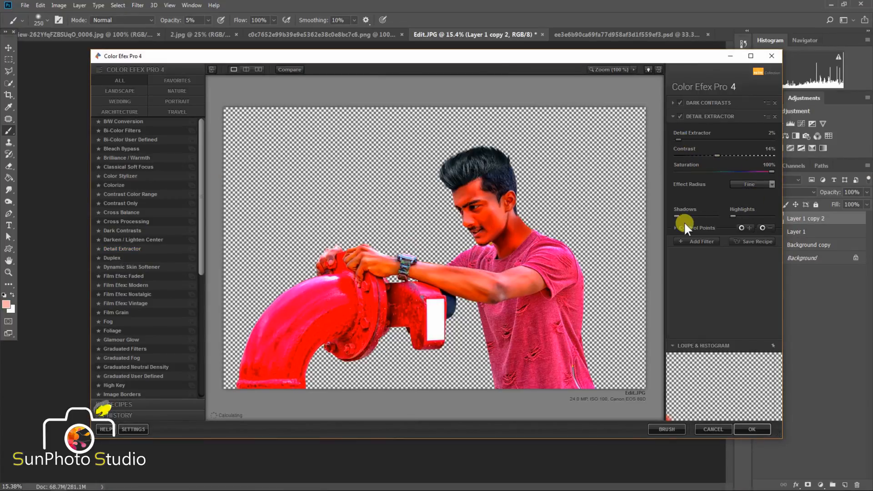
left_click(693, 241)
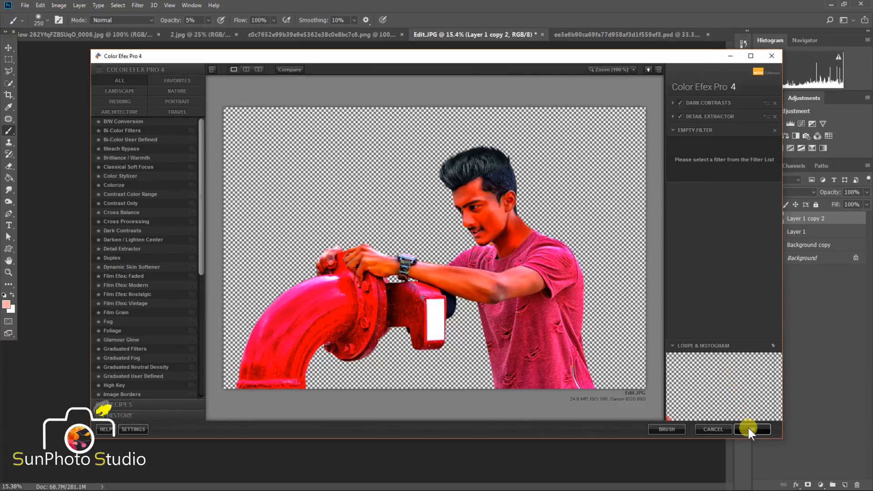
left_click(749, 429)
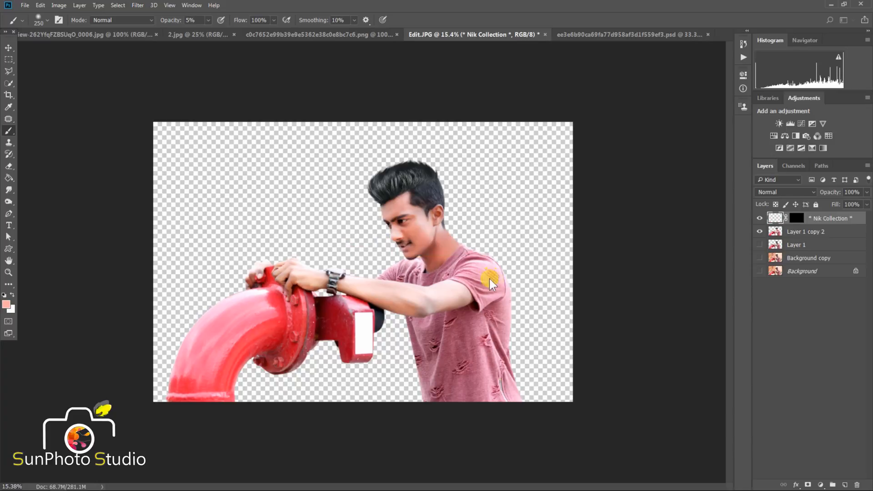
Erase the Color Efex Pro 4 layer over the forehead, ear and side hair with a large Eraser at 100% opacity.
left_click(9, 166)
scroll(411, 189, "up", 2)
scroll(432, 183, "up", 2)
key("bracketright")
key("bracketright")
key("bracketright")
key("bracketright")
key("bracketright")
key("bracketright")
key("bracketright")
key("bracketright")
key("bracketright")
key("bracketright")
key("bracketright")
key("bracketright")
key("bracketright")
key("bracketright")
key("bracketright")
key("bracketright")
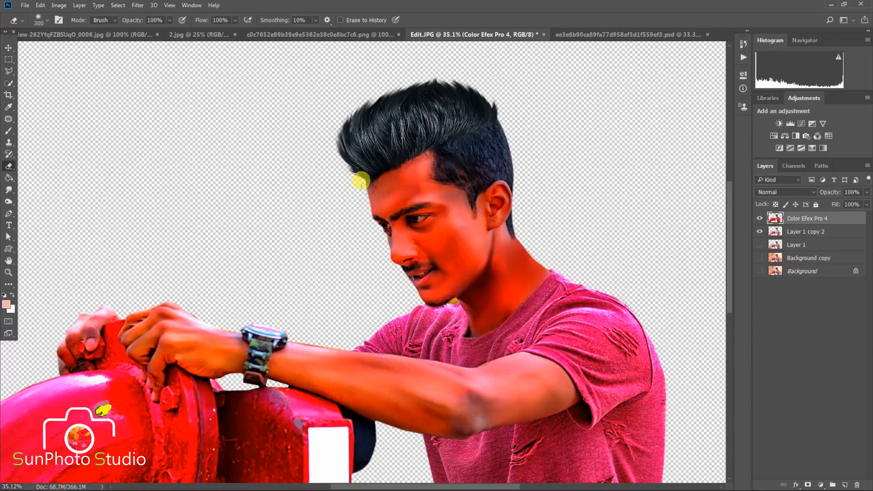
key("bracketleft")
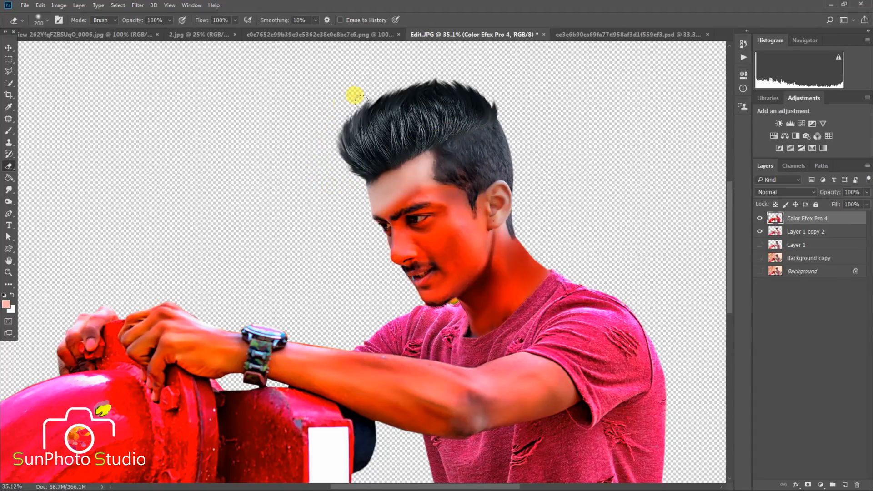
Erase the Color Efex Pro 4 effect from the rest of the face and the neck, adjusting the Eraser size.
key("bracketright")
mouse_move(384, 187)
left_mouse_down()
mouse_move(481, 198)
mouse_move(373, 231)
mouse_move(446, 190)
mouse_move(404, 180)
mouse_move(356, 194)
left_mouse_up()
key("bracketleft")
mouse_move(462, 189)
left_mouse_down()
mouse_move(379, 241)
mouse_move(411, 269)
mouse_move(432, 256)
mouse_move(462, 291)
mouse_move(468, 316)
mouse_move(532, 253)
mouse_move(456, 250)
mouse_move(474, 273)
mouse_move(462, 258)
left_mouse_up()
key("bracketleft")
key("bracketleft")
key("bracketright")
key("bracketright")
scroll(454, 207, "down", 3)
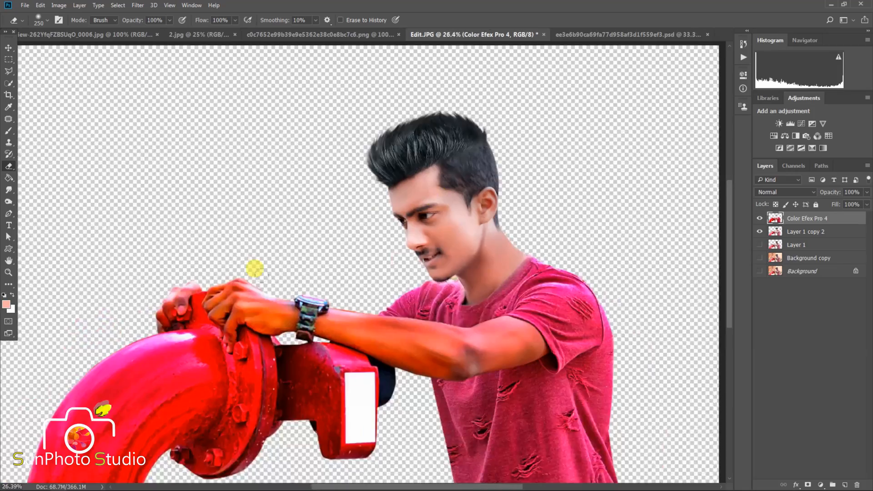
Erase the Color Efex Pro 4 effect from both hands and the whole forearm with the Eraser at sizes of 150 to 200.
scroll(219, 268, "up", 3)
mouse_move(137, 311)
left_mouse_down()
mouse_move(135, 304)
mouse_move(172, 291)
mouse_move(169, 282)
left_mouse_up()
left_click_drag(139, 328, 132, 325)
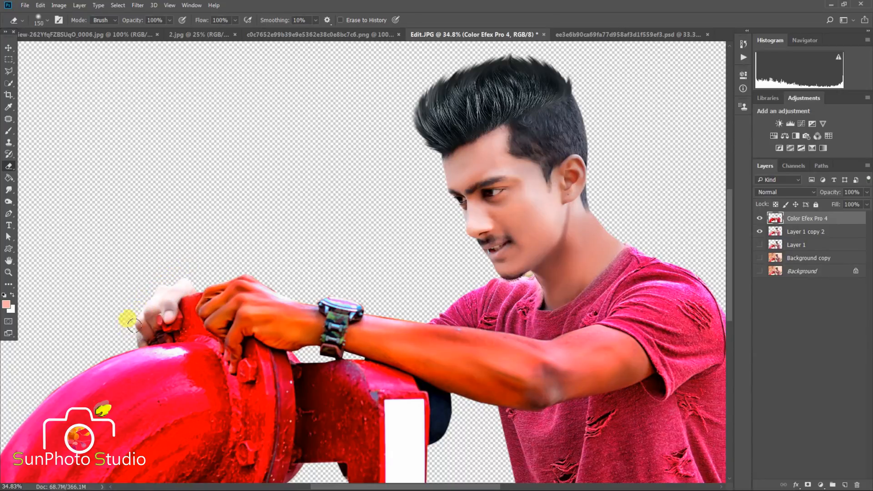
mouse_move(230, 270)
left_mouse_down()
mouse_move(210, 286)
mouse_move(222, 278)
mouse_move(249, 288)
mouse_move(205, 293)
mouse_move(201, 306)
mouse_move(232, 353)
mouse_move(229, 342)
mouse_move(253, 303)
mouse_move(225, 298)
mouse_move(265, 298)
mouse_move(249, 297)
mouse_move(292, 285)
mouse_move(309, 312)
mouse_move(298, 326)
mouse_move(255, 316)
mouse_move(252, 327)
mouse_move(300, 335)
mouse_move(369, 304)
mouse_move(347, 341)
mouse_move(415, 352)
mouse_move(468, 388)
mouse_move(505, 389)
mouse_move(504, 382)
mouse_move(500, 392)
mouse_move(535, 398)
mouse_move(640, 366)
mouse_move(610, 334)
mouse_move(532, 346)
mouse_move(381, 312)
mouse_move(370, 331)
mouse_move(371, 324)
mouse_move(581, 344)
mouse_move(557, 335)
mouse_move(617, 350)
mouse_move(517, 364)
mouse_move(380, 328)
mouse_move(541, 359)
mouse_move(395, 329)
left_mouse_up()
key("bracketright")
key("bracketleft")
key("bracketleft")
key("bracketright")
key("bracketright")
key("bracketright")
key("bracketright")
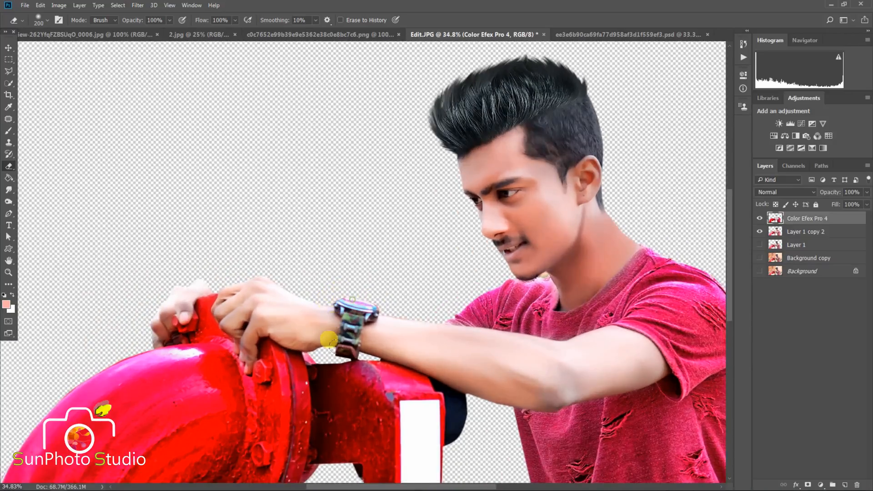
Erase the Color Efex Pro 4 effect from the wristwatch and merge the layer down into Layer 1 copy 2.
mouse_move(327, 337)
left_mouse_down()
mouse_move(354, 292)
mouse_move(349, 328)
mouse_move(322, 337)
left_mouse_up()
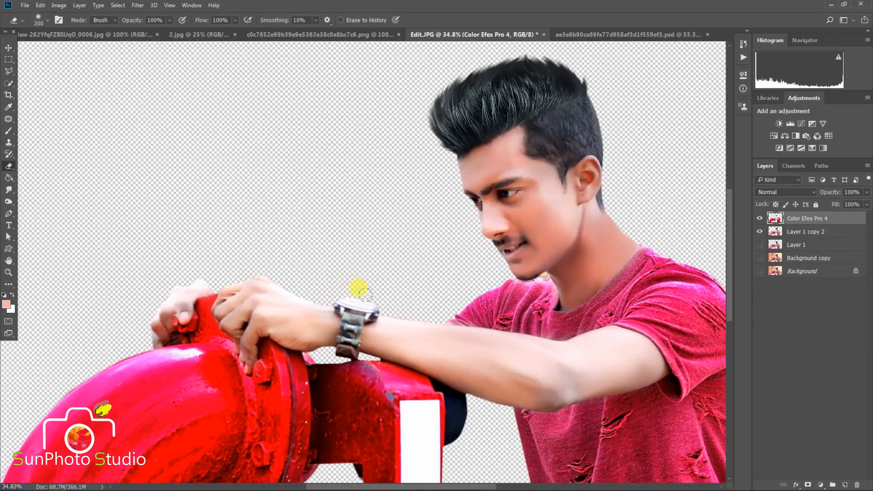
scroll(339, 293, "down", 2)
scroll(418, 264, "up", 1)
mouse_move(421, 212)
left_mouse_down()
mouse_move(393, 239)
mouse_move(395, 210)
mouse_move(363, 180)
mouse_move(379, 190)
mouse_move(401, 180)
mouse_move(448, 228)
mouse_move(412, 221)
mouse_move(451, 270)
mouse_move(487, 244)
mouse_move(507, 206)
mouse_move(497, 185)
left_mouse_up()
scroll(497, 184, "down", 2)
key("bracketright")
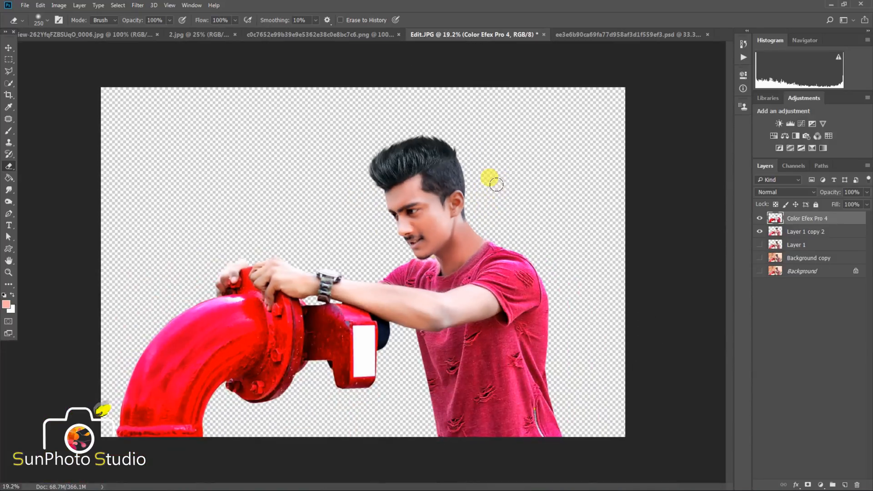
right_click(805, 217)
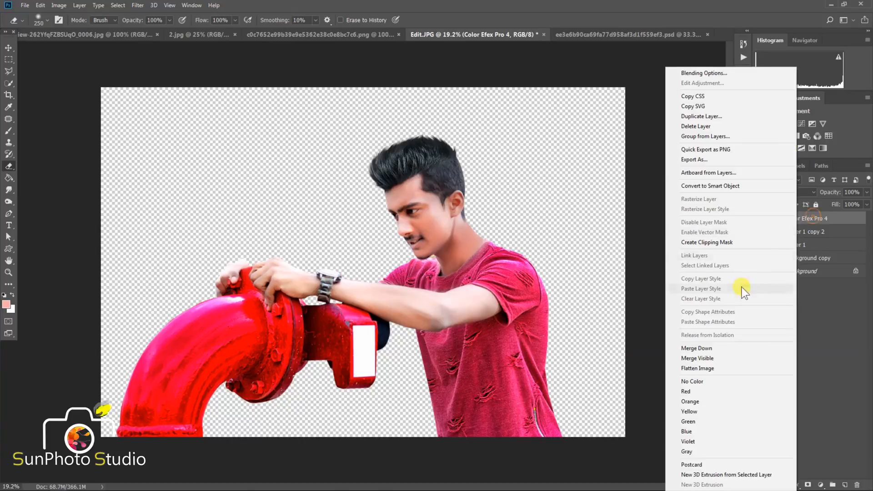
left_click(696, 348)
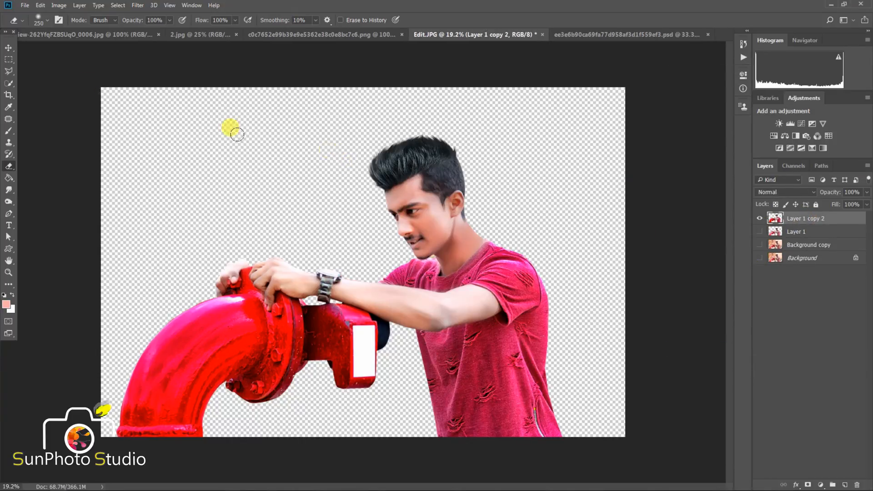
Erase the leftover green background patch between the chin, neck and shirt collar with a small Eraser.
scroll(391, 277, "up", 5)
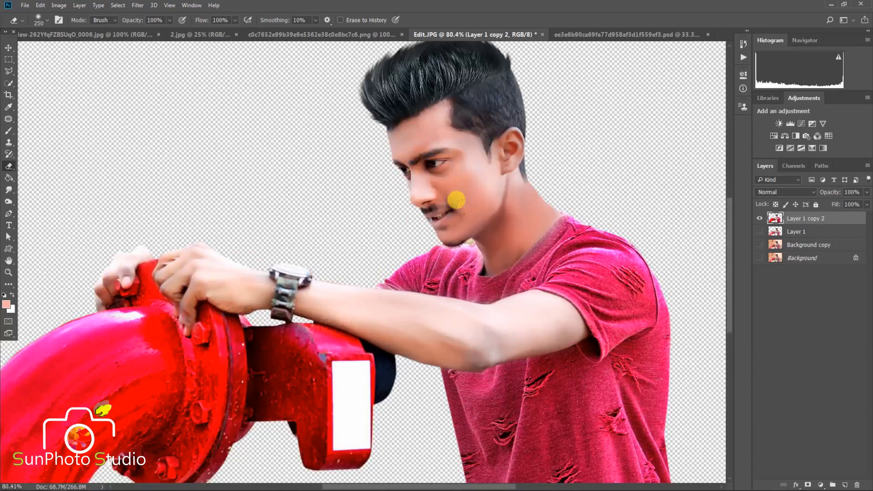
scroll(464, 199, "up", 6)
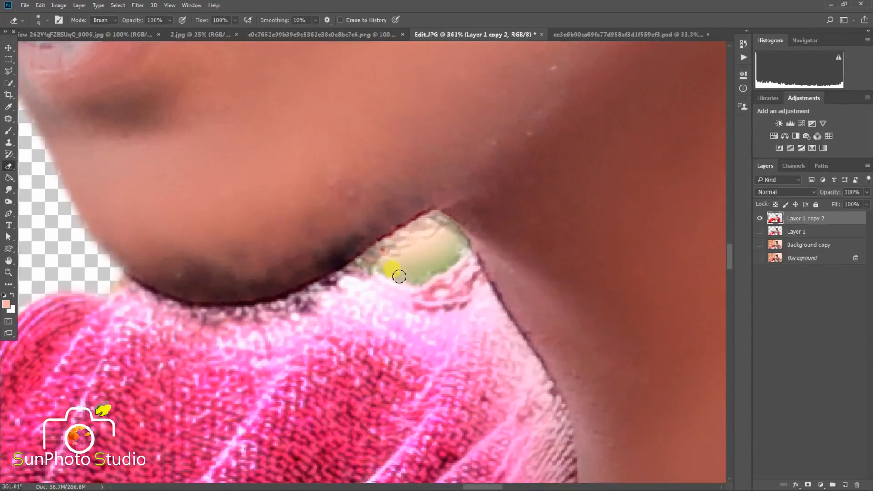
mouse_move(399, 276)
left_mouse_down()
mouse_move(442, 265)
mouse_move(413, 277)
mouse_move(447, 262)
mouse_move(460, 236)
mouse_move(437, 219)
mouse_move(361, 261)
mouse_move(401, 274)
mouse_move(384, 250)
mouse_move(410, 235)
mouse_move(410, 257)
left_mouse_up()
key("bracketright")
key("bracketright")
scroll(444, 238, "down", 5)
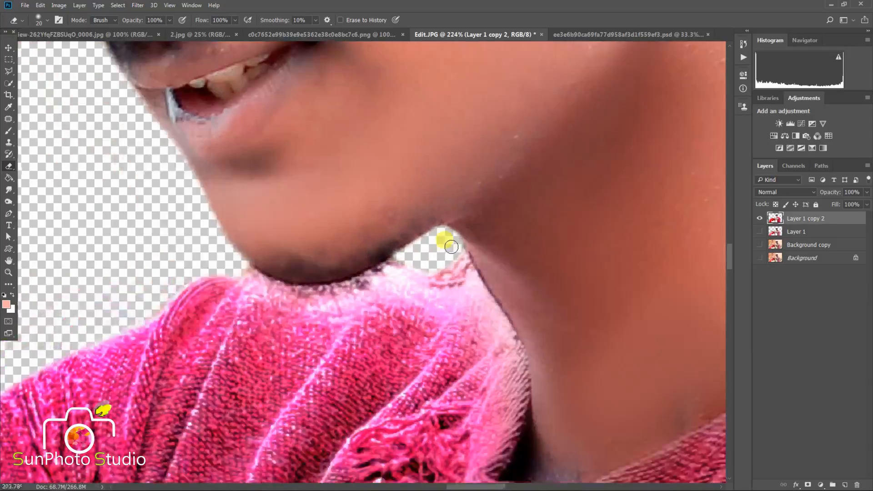
scroll(409, 234, "down", 5)
Duplicate Layer 1 copy 2 and smooth the copy with the Portraiture filter using the Default preset.
left_click_drag(815, 216, 845, 485)
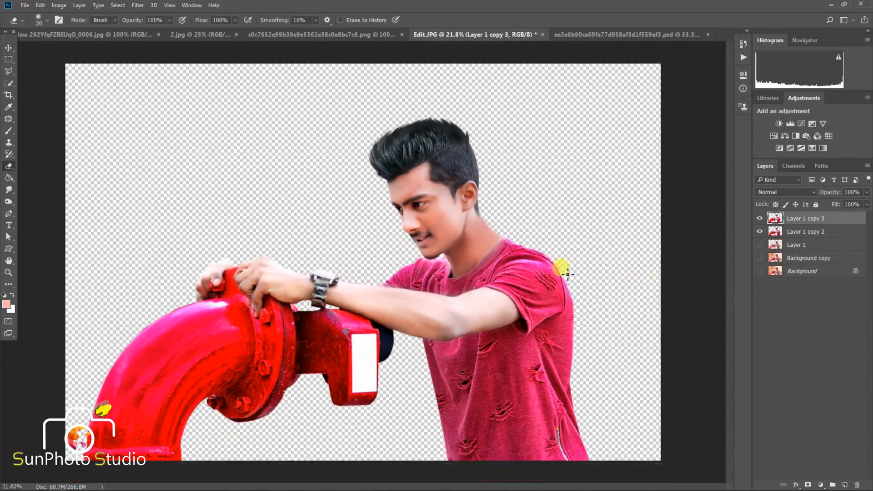
scroll(561, 269, "down", 2)
left_click(138, 5)
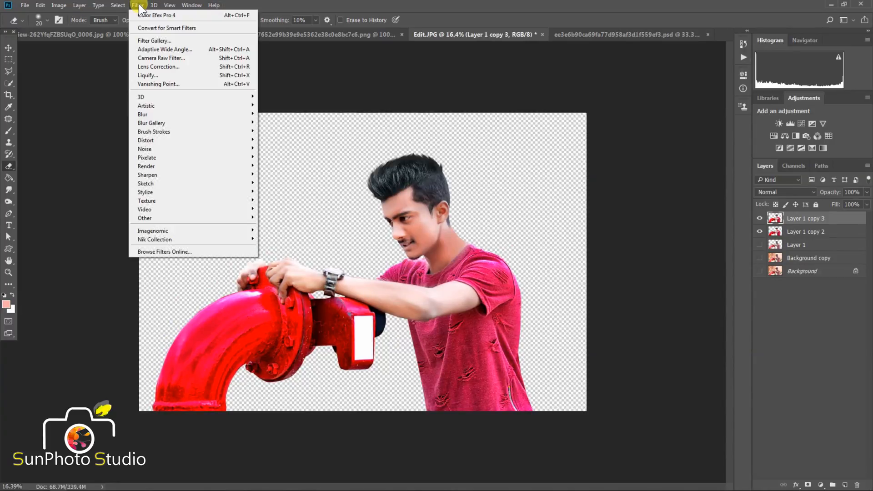
mouse_move(200, 233)
left_click(277, 241)
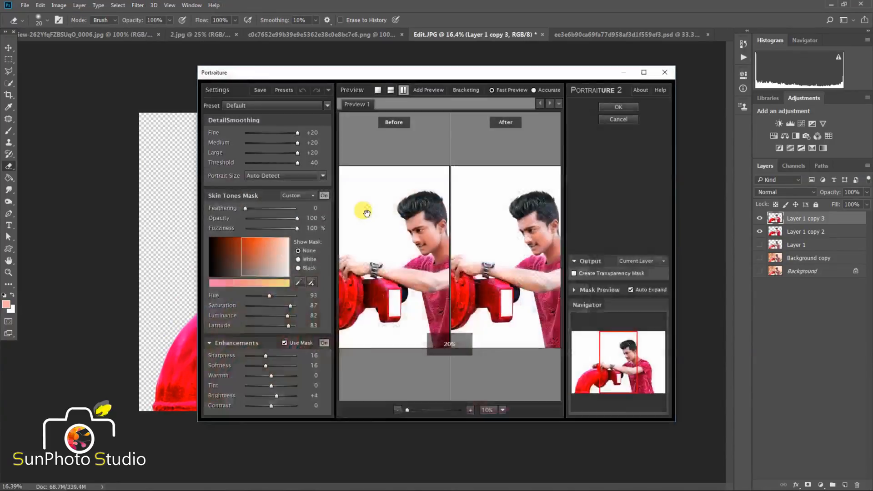
left_click_drag(407, 409, 513, 302)
left_click(619, 108)
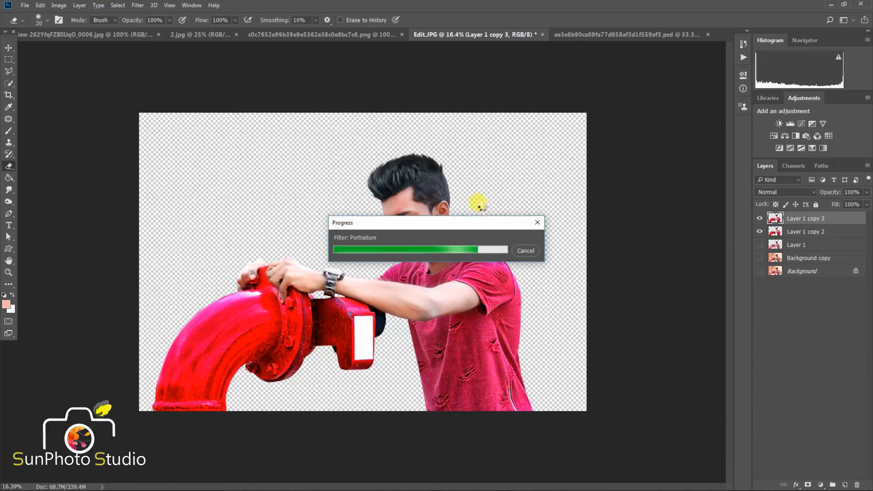
Set the smoothed copy's opacity to 66% and merge it down into Layer 1 copy 2.
scroll(417, 205, "up", 3)
left_click_drag(840, 195, 823, 194)
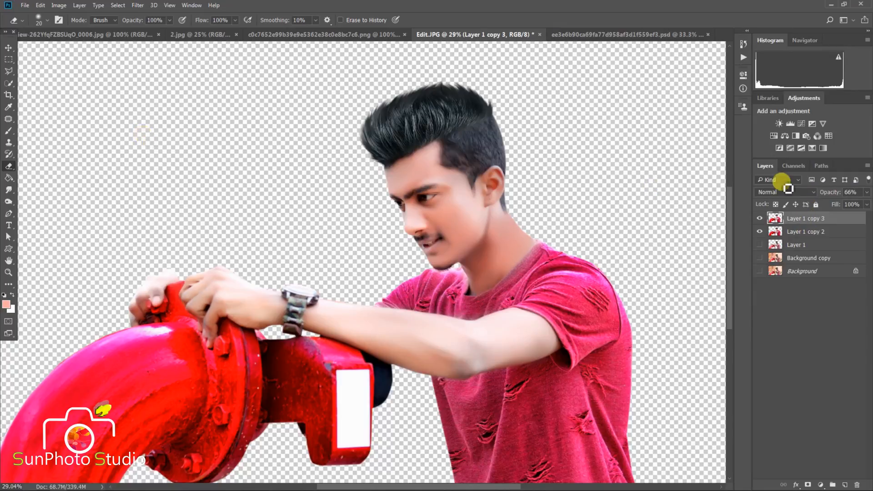
right_click(790, 219)
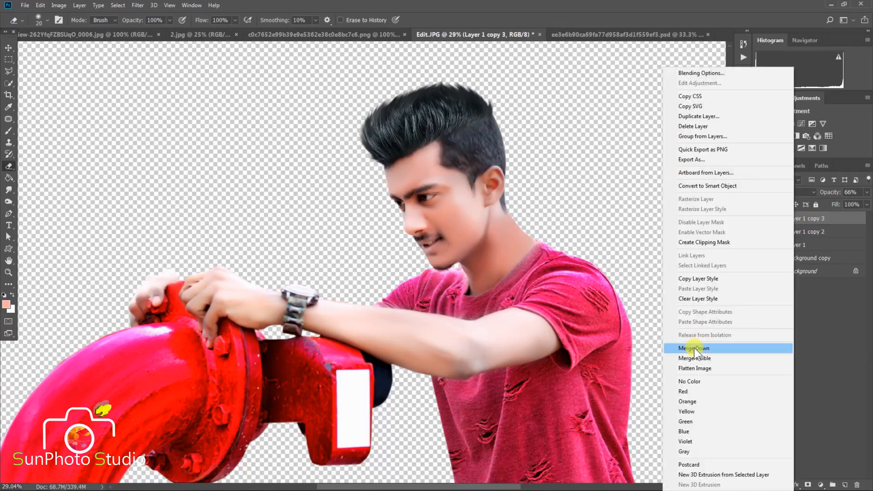
left_click(694, 349)
scroll(416, 237, "down", 4)
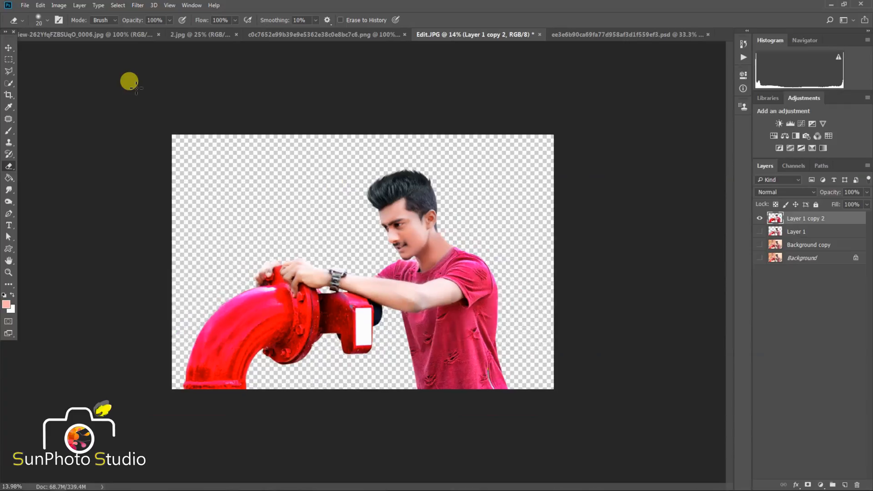
Look through the open source documents for the composite, including the sparks, interface graphics and hairstyle images.
left_click(9, 47)
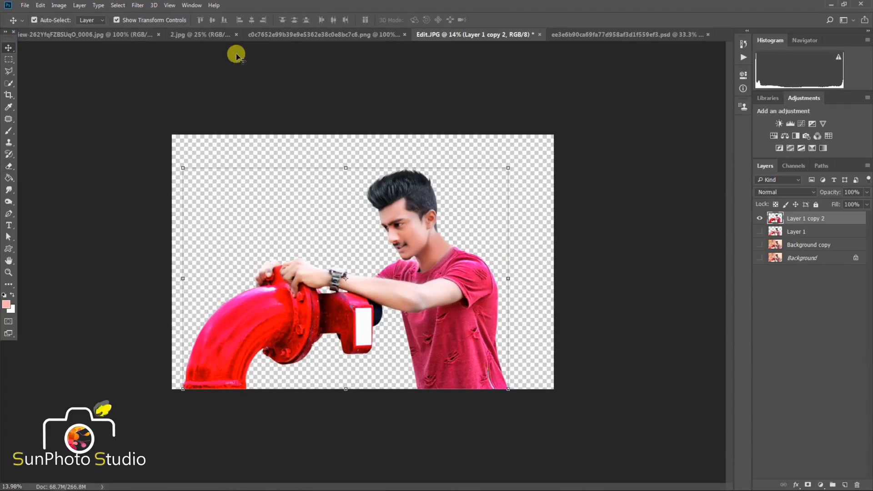
left_click(109, 35)
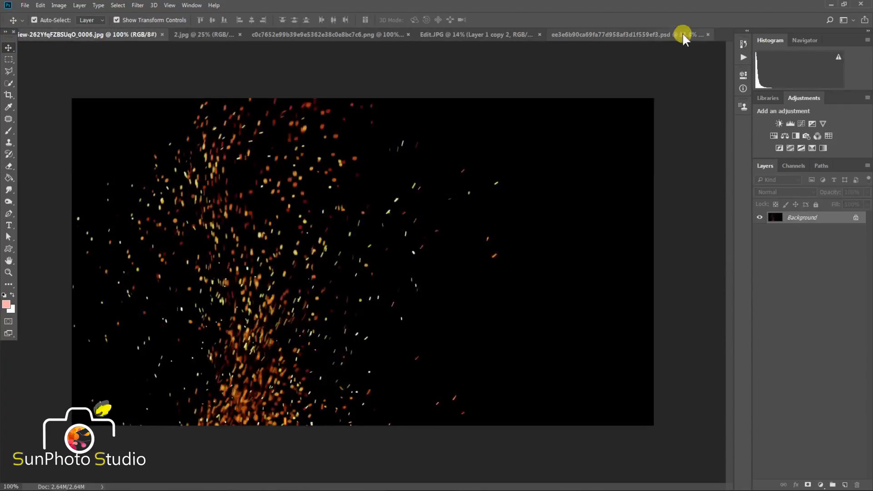
left_click(627, 34)
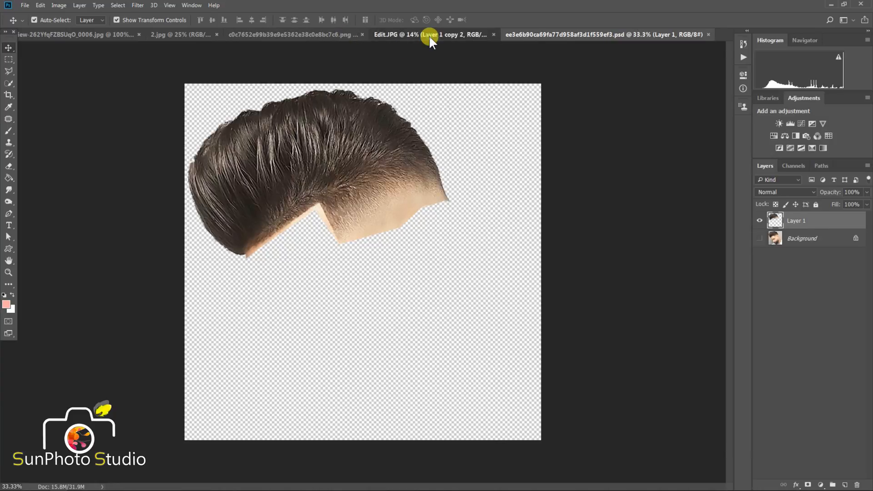
left_click(429, 35)
left_click(345, 35)
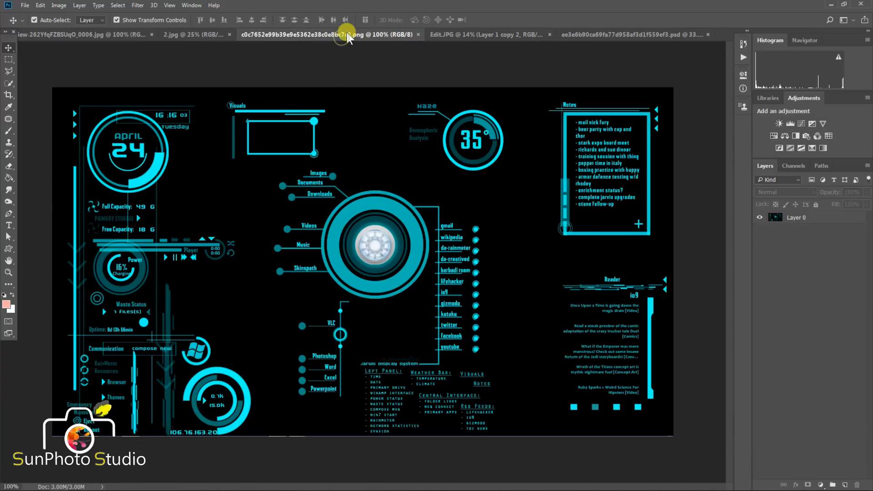
left_click(200, 36)
left_click(114, 36)
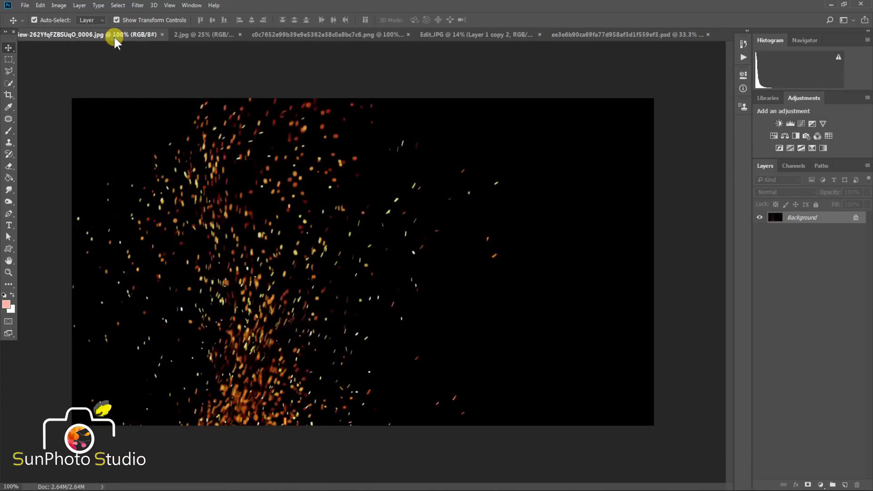
left_click(471, 41)
left_click(659, 35)
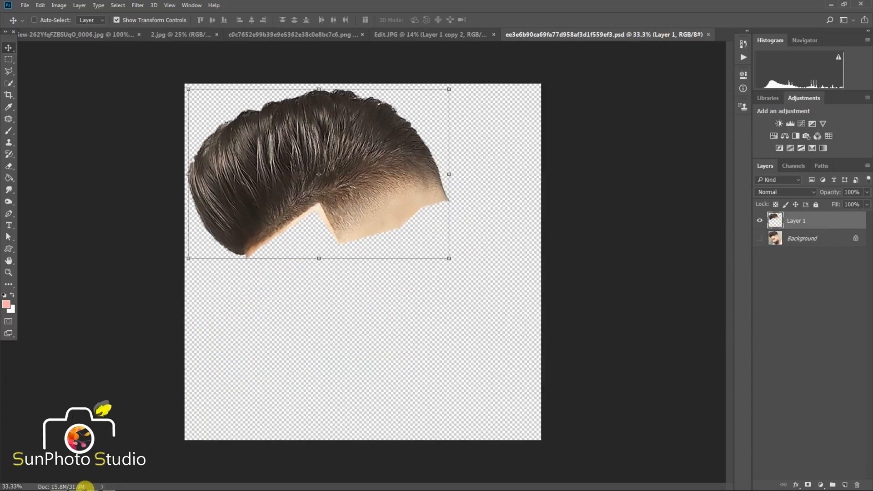
key("ctrl")
key("super")
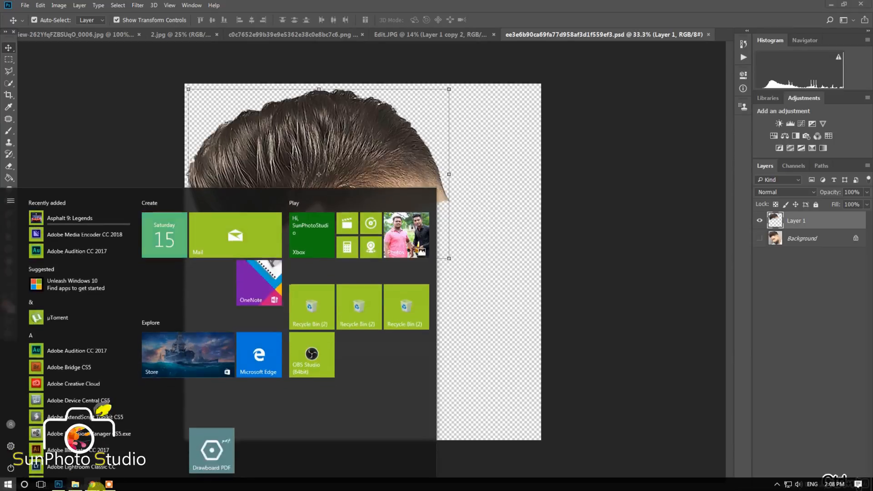
left_click(107, 482)
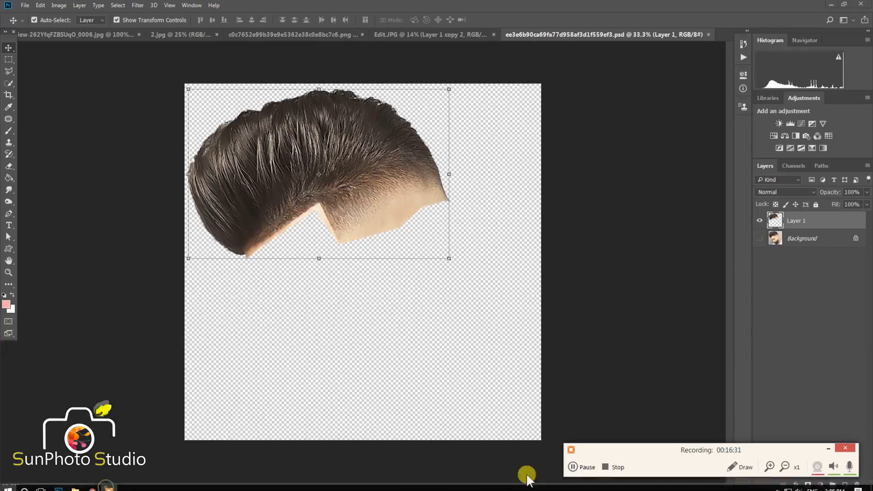
left_click(609, 468)
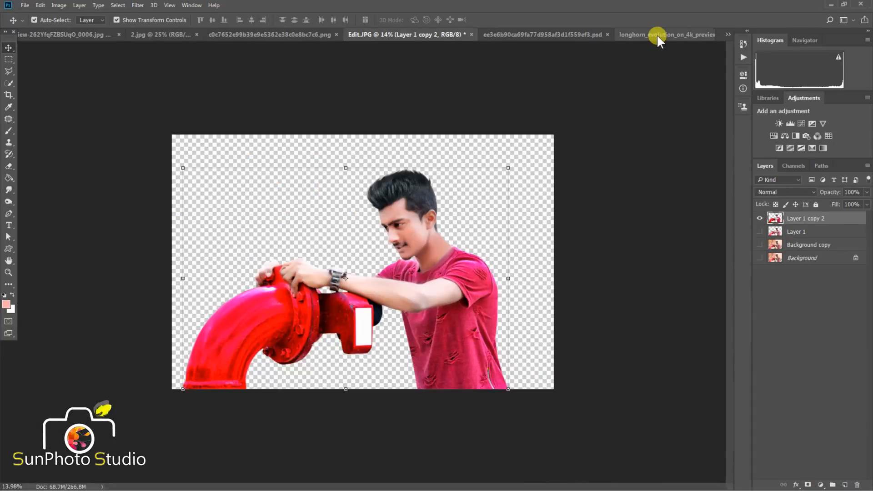
Bring the longhorn_evolution city skyline image into Edit.JPG and scale and position it to cover the whole canvas.
left_click(650, 35)
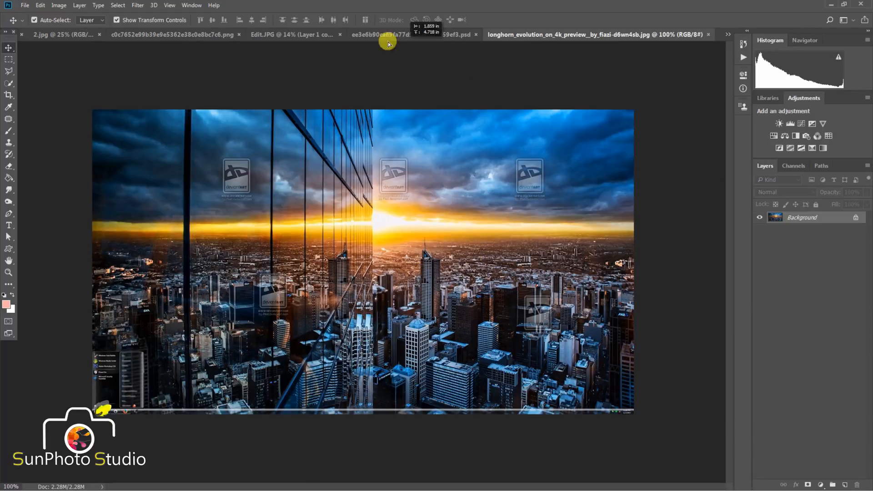
left_click_drag(299, 36, 636, 397)
key("ctrl+t")
left_click_drag(573, 336, 491, 331)
key("Return")
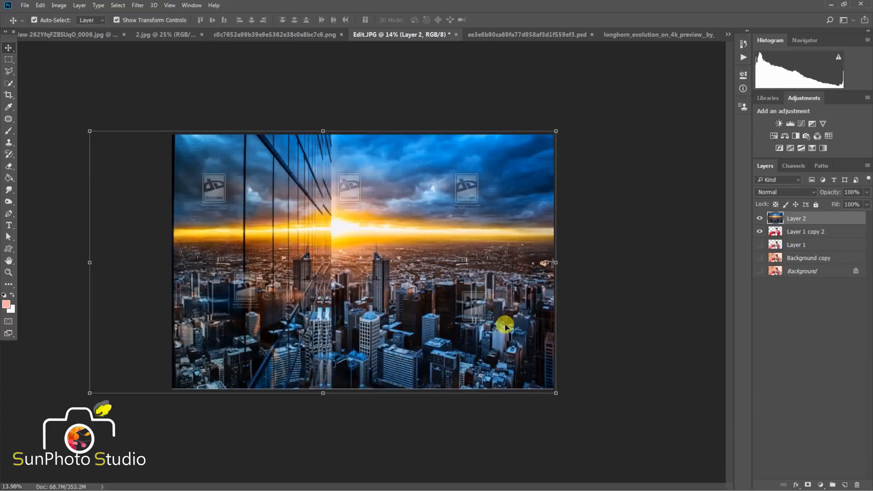
Move Layer 1 copy 2 above the city layer so the man stands in front of the skyline.
left_click_drag(791, 221, 796, 233)
left_click(796, 231)
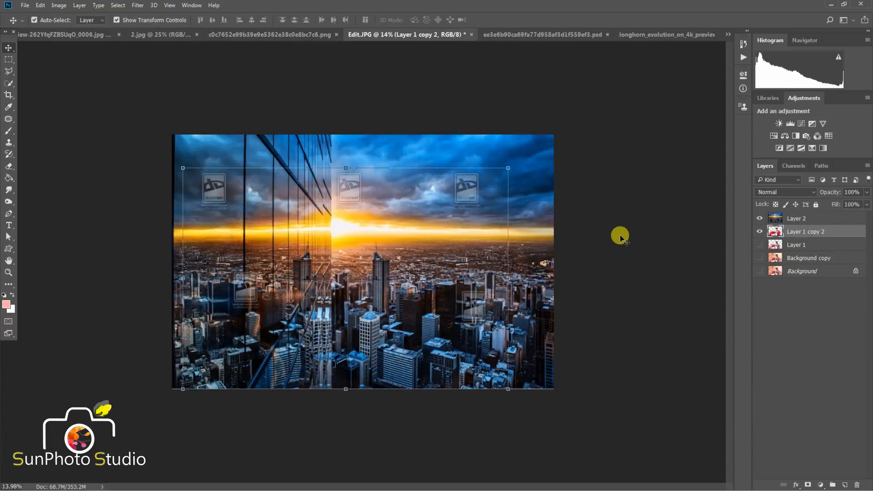
left_click_drag(798, 229, 786, 211)
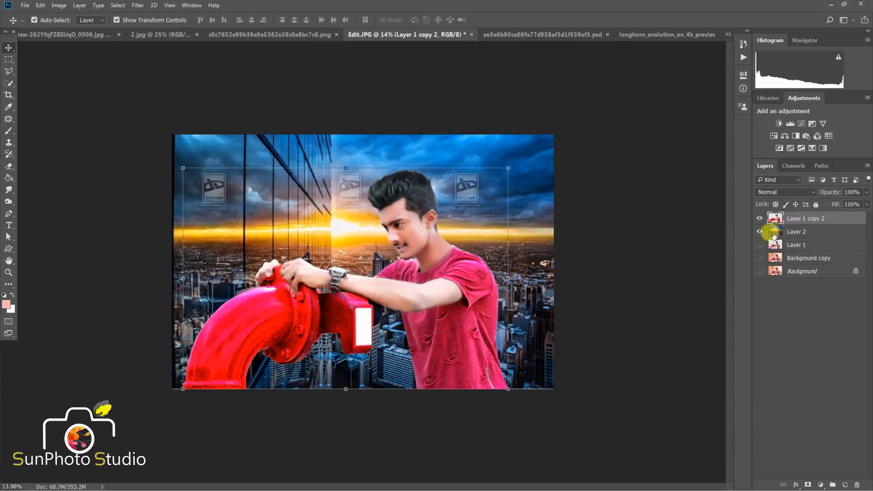
Crop to the existing canvas bounds with Delete Cropped Pixels enabled to trim the overhanging parts of city Layer 2.
left_click(786, 234)
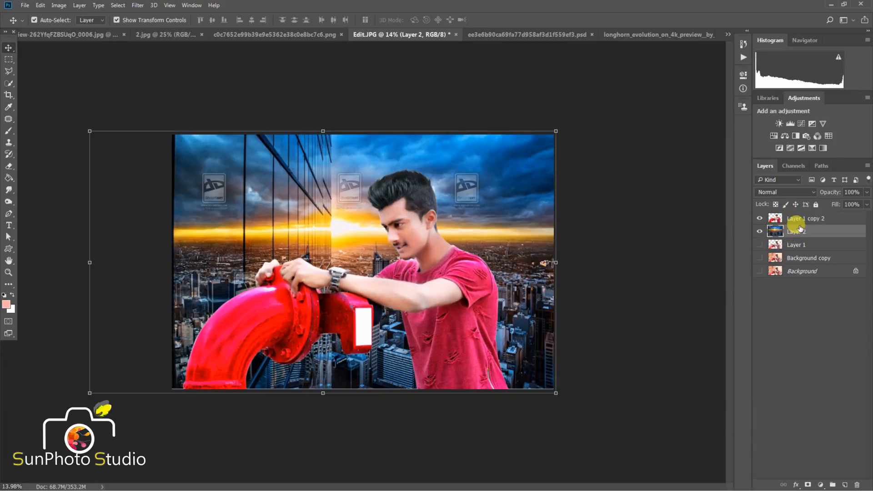
left_click(7, 95)
left_click(348, 164)
key("Return")
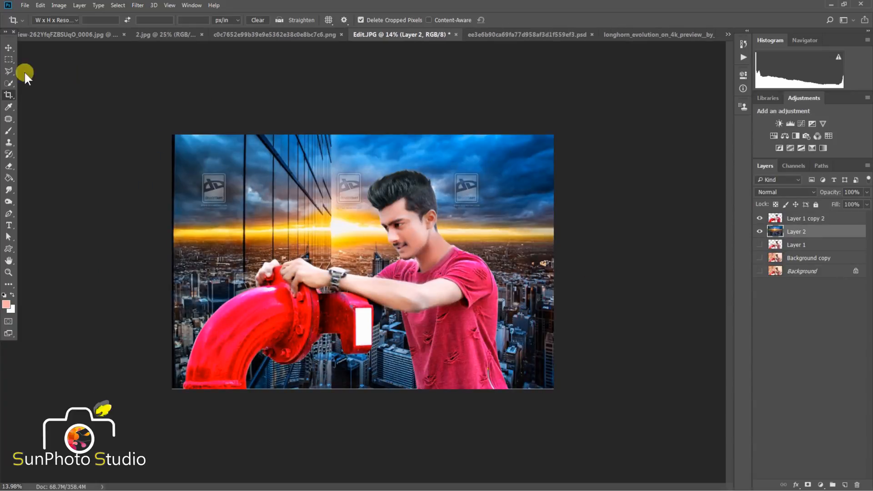
Apply Camera Raw to the city layer with Highlights -19, Clarity +60, Vibrance +45 and Temperature +28.
left_click(138, 5)
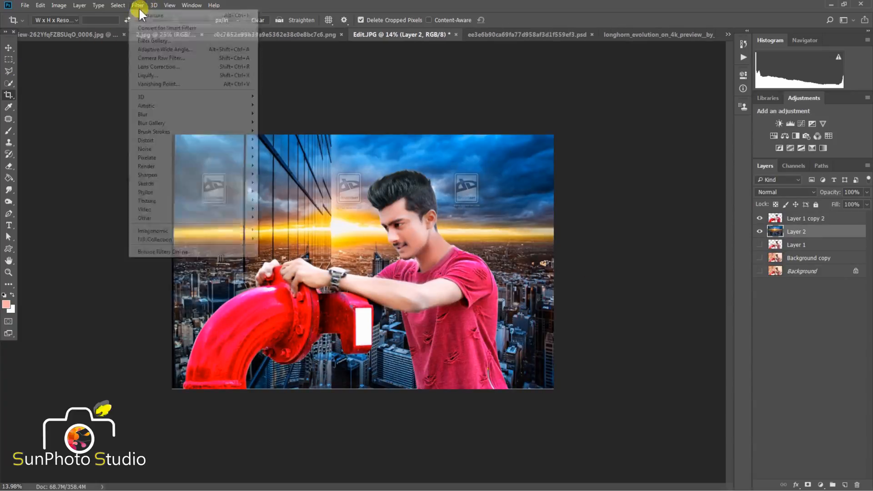
left_click(157, 59)
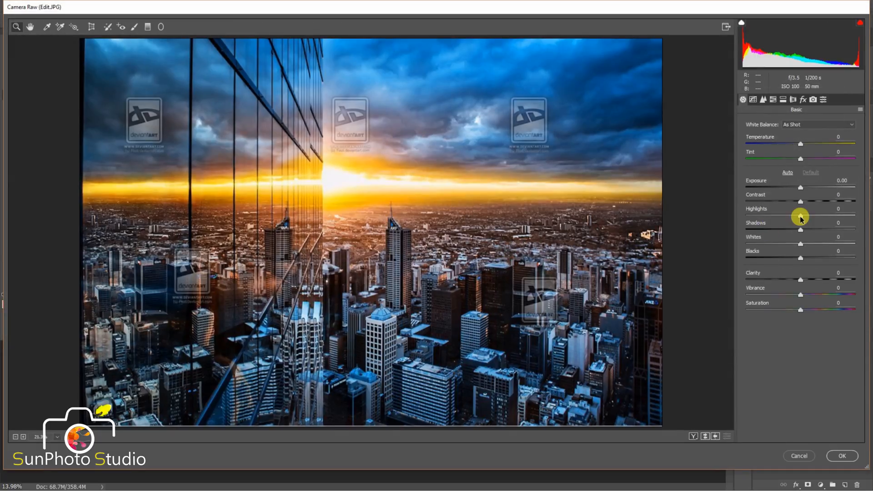
mouse_move(800, 215)
left_mouse_down()
mouse_move(755, 217)
mouse_move(789, 217)
left_mouse_up()
left_click_drag(800, 279, 826, 296)
left_click_drag(801, 143, 816, 144)
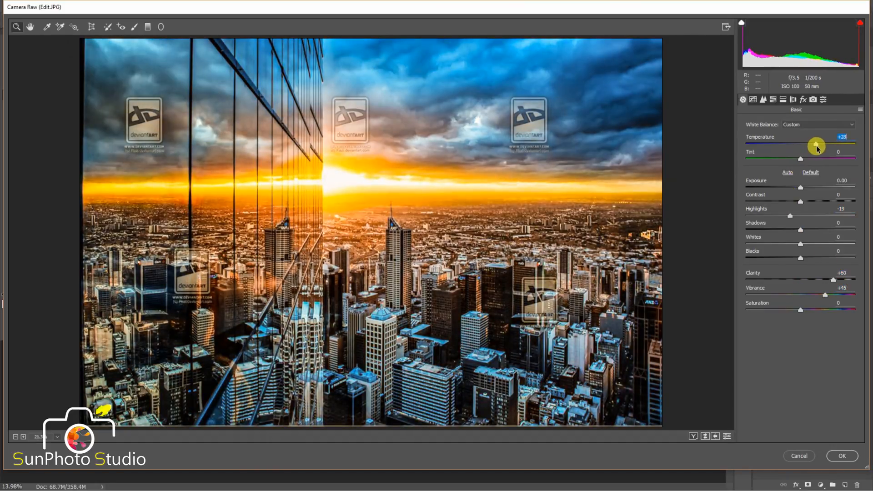
left_click(827, 458)
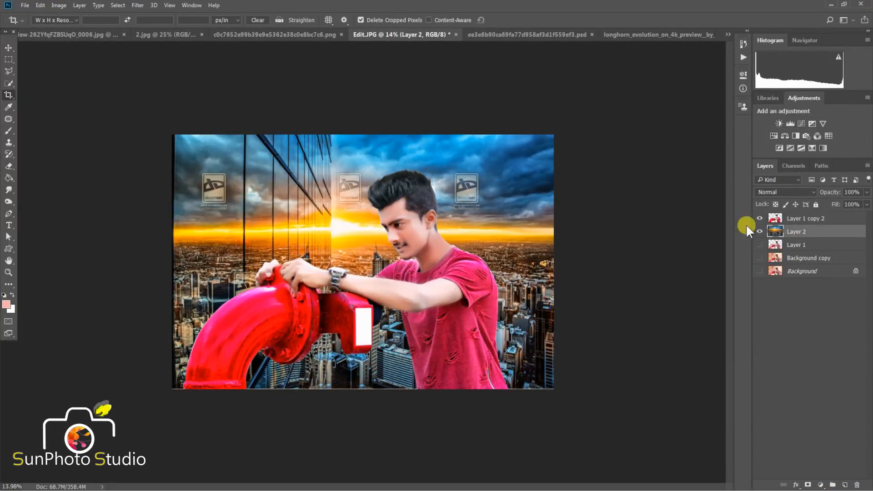
Apply a Tilt-Shift blur of 53 px to the city layer, with the focus band moved below the canvas so the skyline is blurred.
left_click(119, 5)
left_click(125, 5)
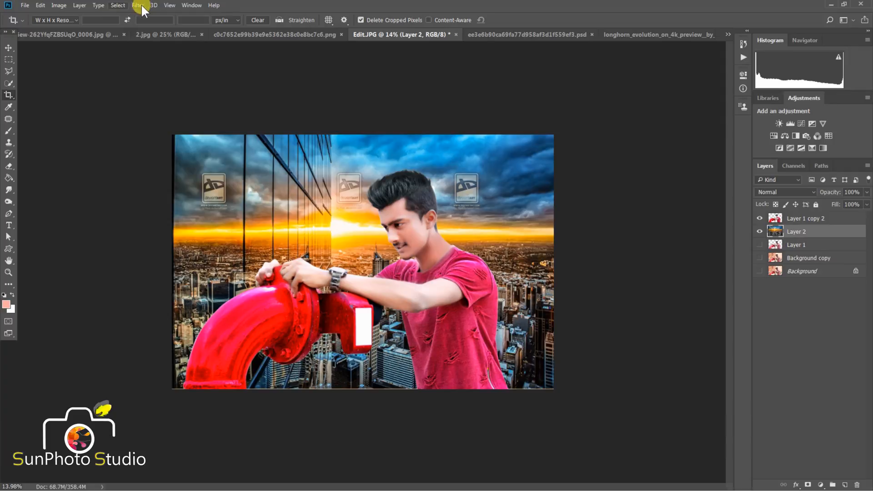
left_click(140, 5)
mouse_move(167, 127)
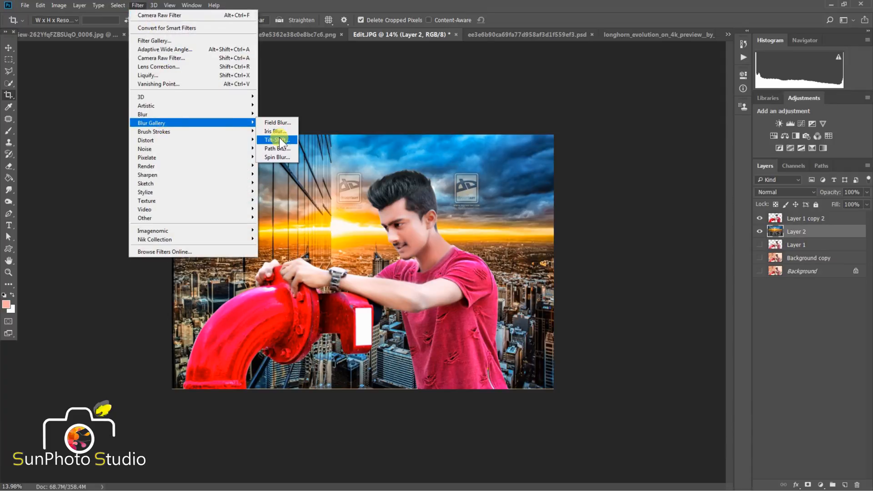
left_click(278, 137)
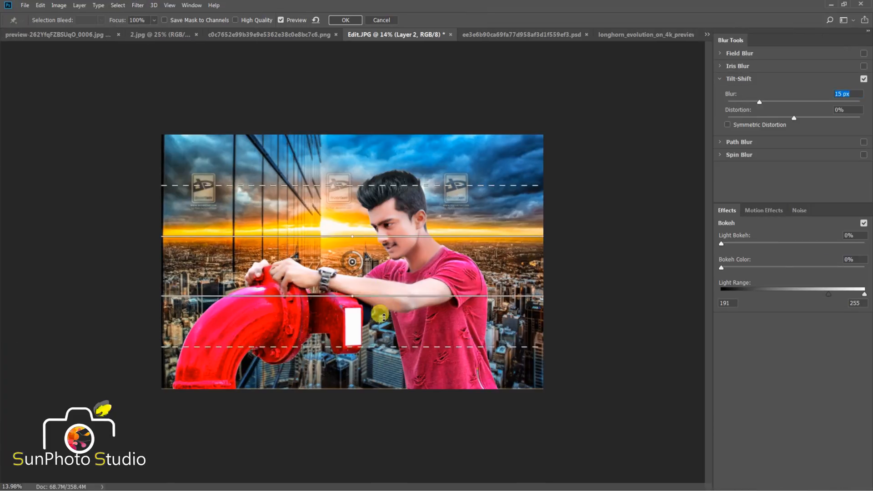
left_click_drag(362, 258, 352, 474)
left_click_drag(789, 101, 799, 100)
left_click_drag(364, 397, 369, 271)
left_click_drag(362, 434, 358, 460)
left_click_drag(796, 102, 778, 100)
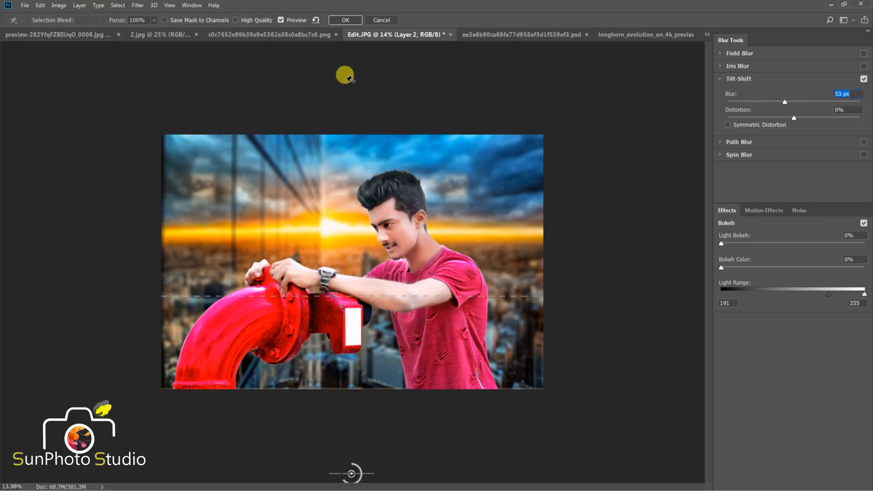
left_click(344, 20)
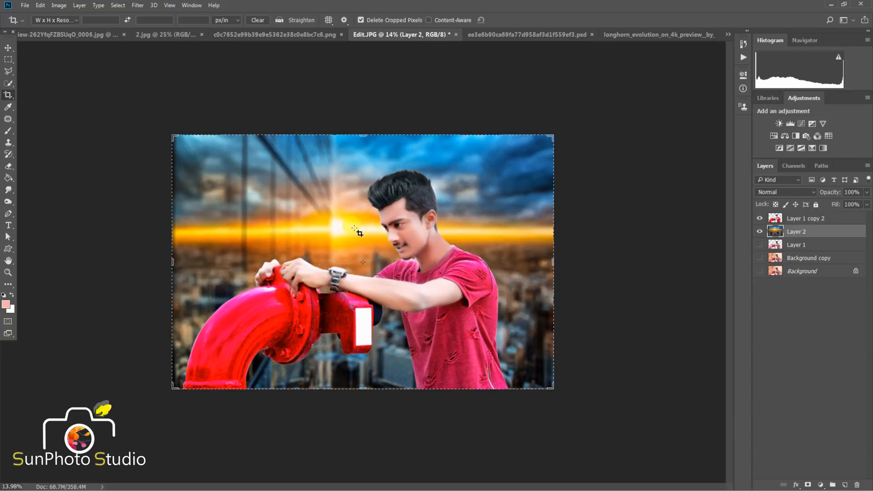
Bring the orange sparks image on black from its own document into Edit.JPG as a new layer.
left_click(7, 59)
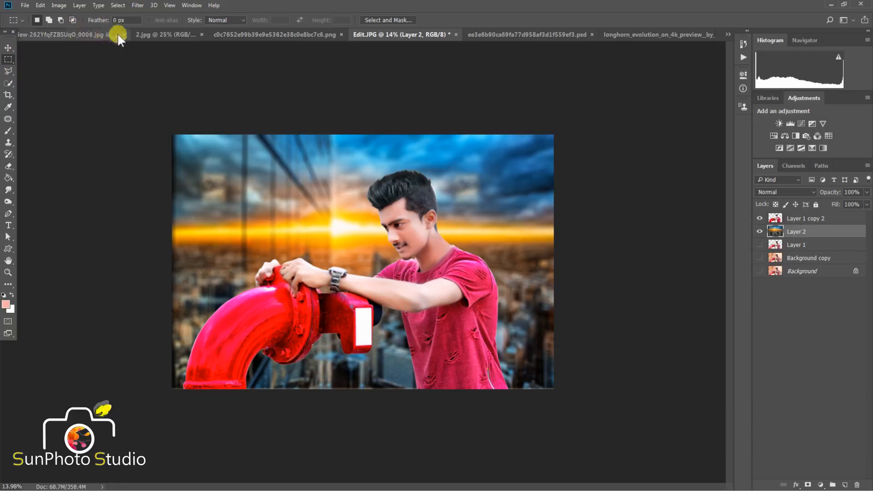
left_click(149, 31)
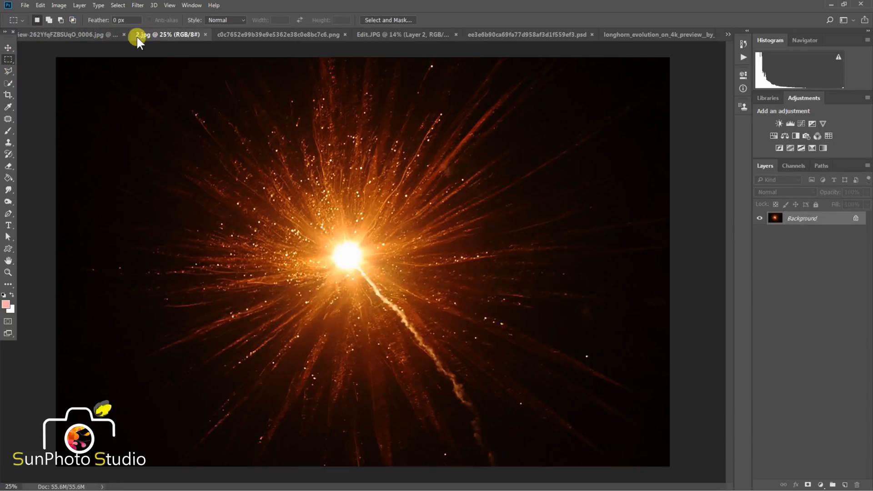
left_click(301, 31)
left_click(7, 47)
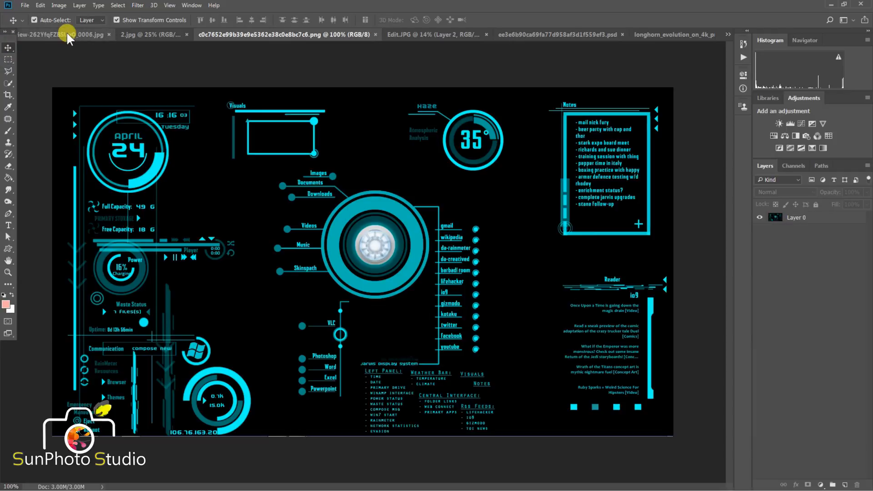
left_click(65, 34)
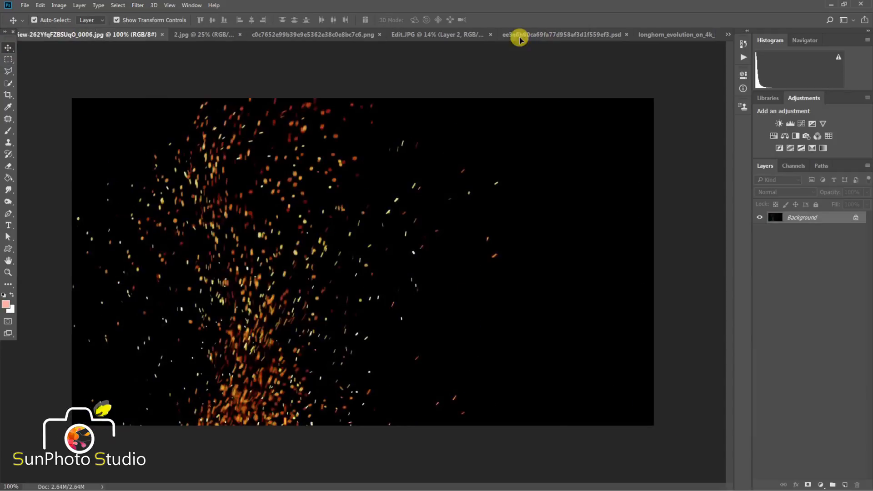
left_click(436, 35)
left_click_drag(354, 267, 354, 264)
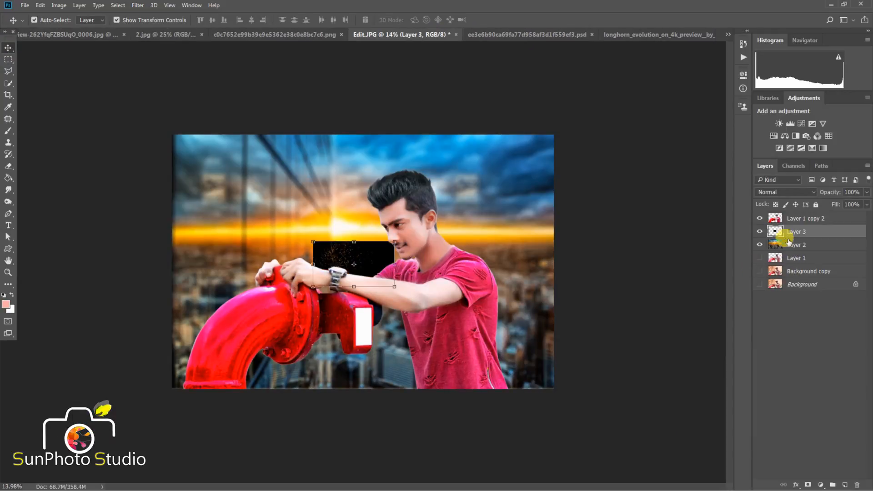
Move the sparks layer to the top of the layer stack and enlarge it to cover the whole canvas.
left_click_drag(790, 233, 773, 213)
mouse_move(394, 287)
left_mouse_down()
mouse_move(568, 397)
mouse_move(387, 299)
mouse_move(384, 281)
left_mouse_up()
key("Return")
Set the sparks layer's blend mode to Screen and shift it so the sparks rise over the red pipe.
left_click(774, 192)
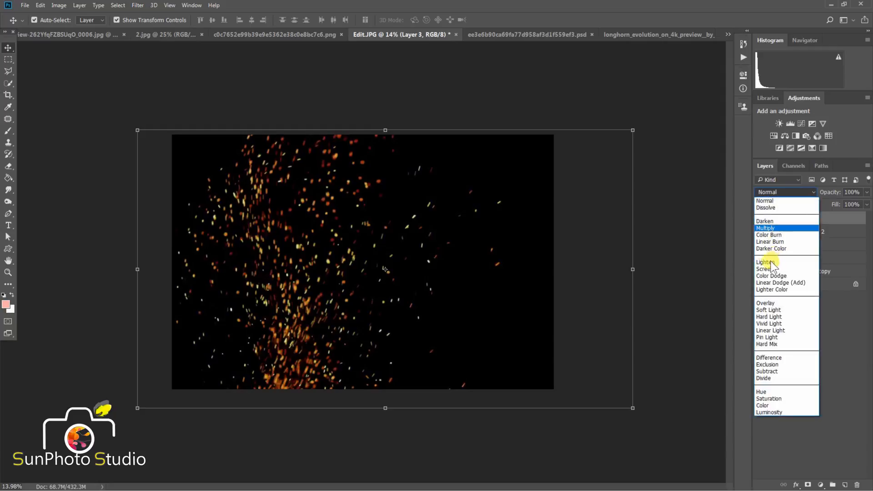
left_click(770, 269)
left_click_drag(608, 317, 527, 339)
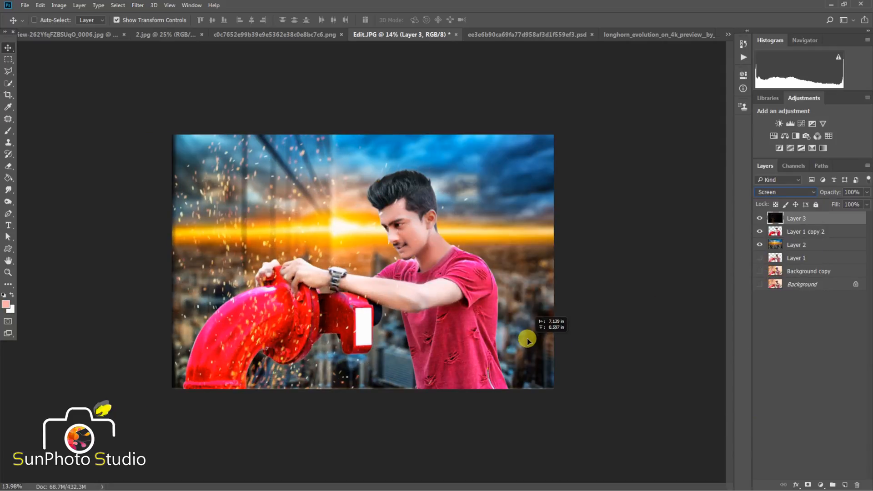
Erase the sparks over the man's face and upper body with a soft Eraser enlarged to 1200 px.
left_click(9, 166)
key("bracketright")
key("bracketright")
key("bracketright")
key("bracketright")
key("bracketright")
key("bracketright")
key("bracketright")
key("bracketright")
key("bracketright")
key("bracketright")
key("bracketright")
key("bracketright")
key("bracketright")
key("bracketright")
key("bracketright")
key("bracketright")
key("bracketright")
key("bracketright")
key("bracketright")
key("bracketright")
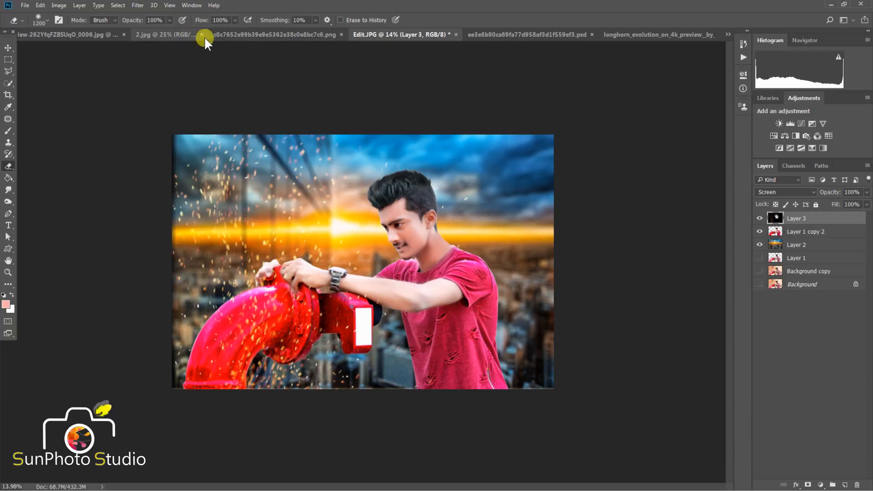
Bring the cyan HUD interface image into Edit.JPG and place its layer directly beneath the man on Layer 1 copy 2.
left_click(216, 35)
left_click(8, 48)
left_click_drag(416, 235, 368, 268)
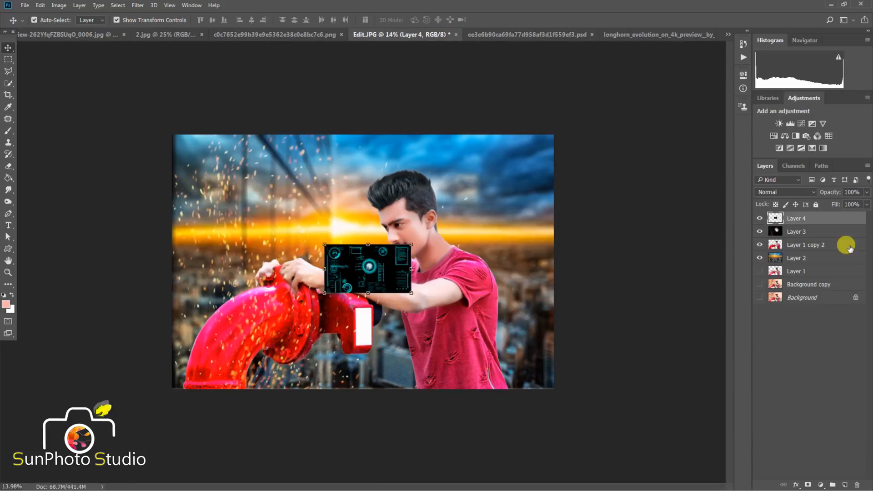
left_click_drag(805, 219, 801, 247)
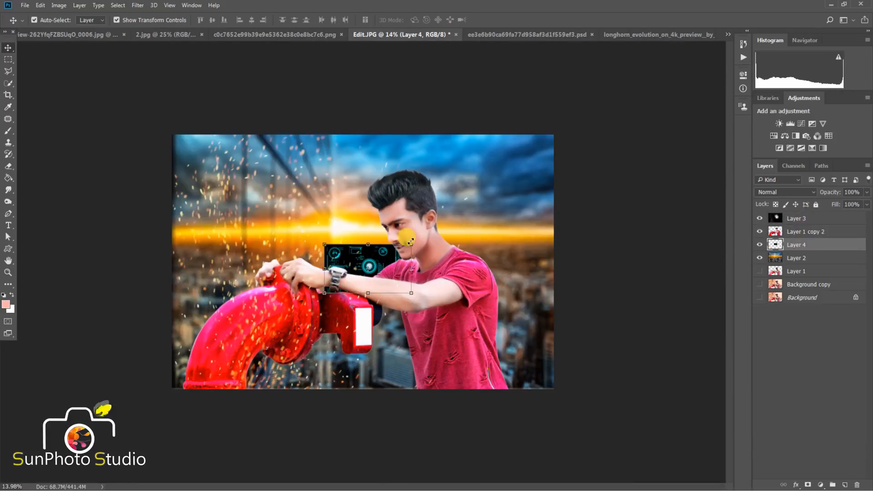
Enlarge the HUD layer to span the full canvas width and centre it behind the man.
left_click_drag(410, 241, 735, 117)
left_click_drag(562, 192, 393, 281)
left_click_drag(523, 167, 591, 234)
left_click_drag(667, 408, 623, 395)
left_click_drag(626, 129, 538, 142)
left_click_drag(493, 264, 493, 247)
key("Return")
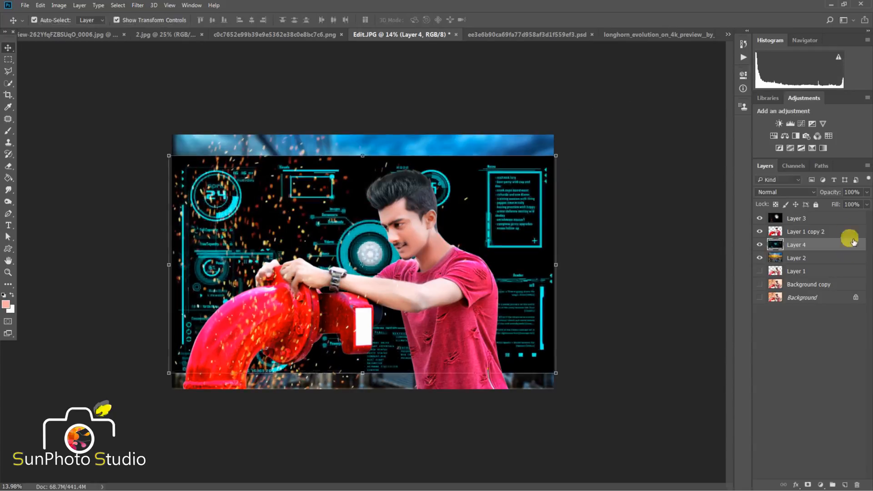
Set the HUD layer's blend mode to Screen so its black background drops out over the skyline.
left_click(780, 191)
left_click(765, 272)
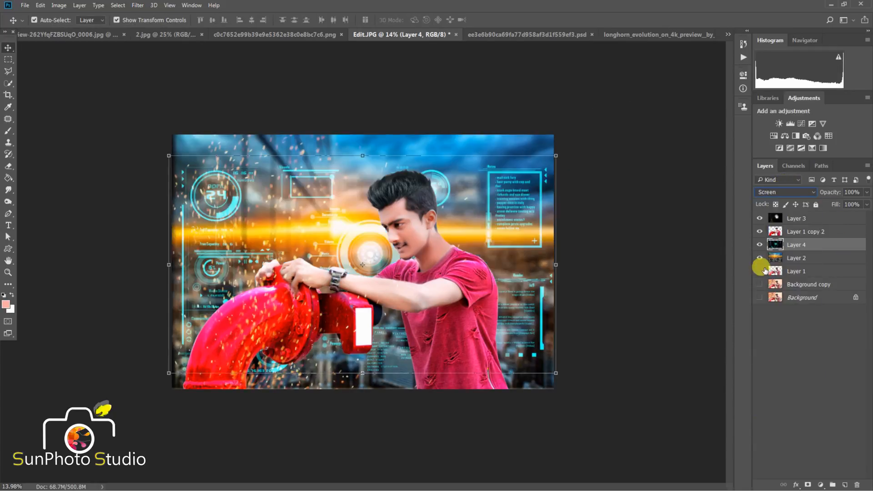
left_click(581, 225)
scroll(482, 218, "up", 1)
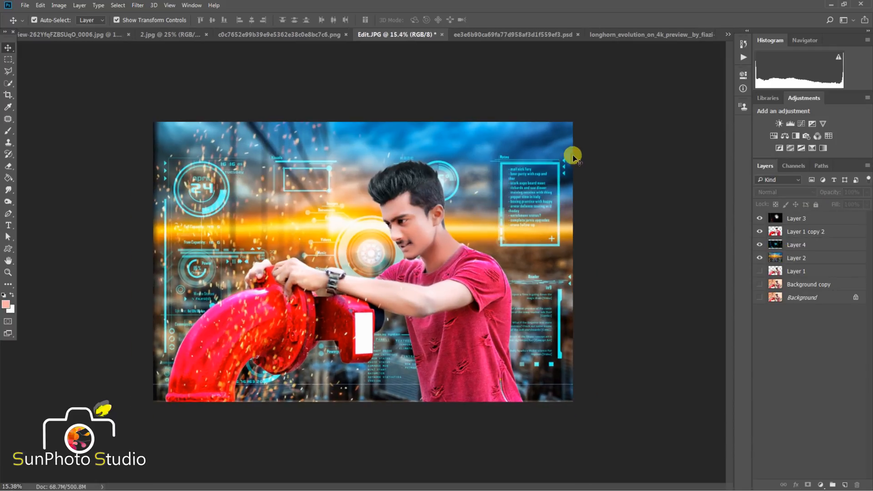
Scale HUD Layer 4 down to about 84% and move it up so its central circle surrounds the sun glow.
left_click(520, 223)
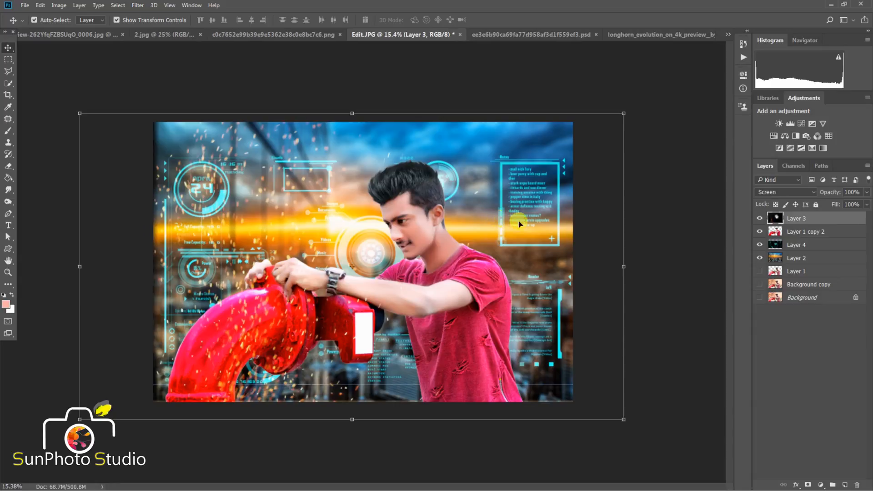
left_click(782, 250)
key("ctrl+t")
left_click_drag(574, 146, 504, 175)
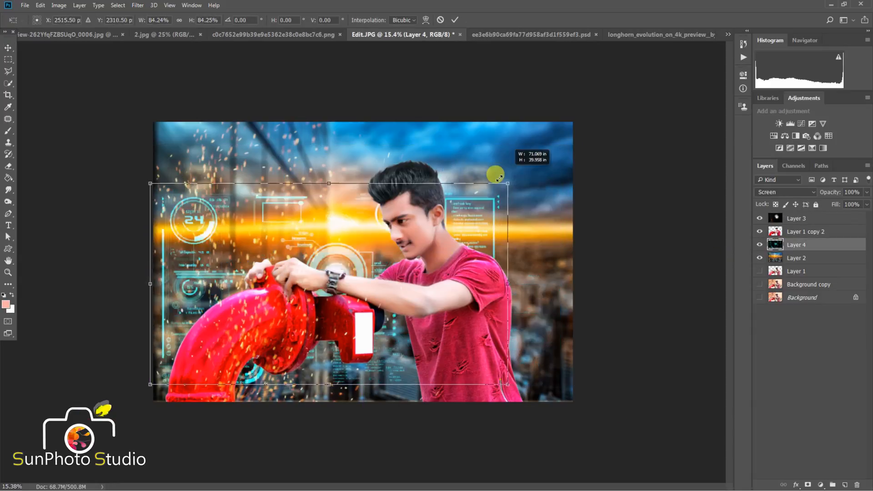
left_click_drag(453, 248, 450, 194)
key("Return")
left_click(693, 235)
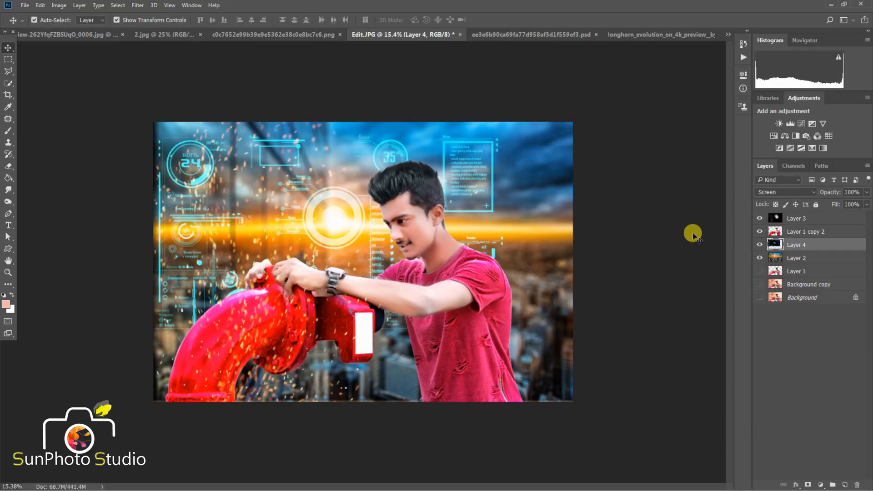
Bring the firework burst from 2.jpg into Edit.JPG as the top layer and set its blend mode to Screen.
scroll(412, 234, "up", 1)
scroll(398, 213, "down", 1)
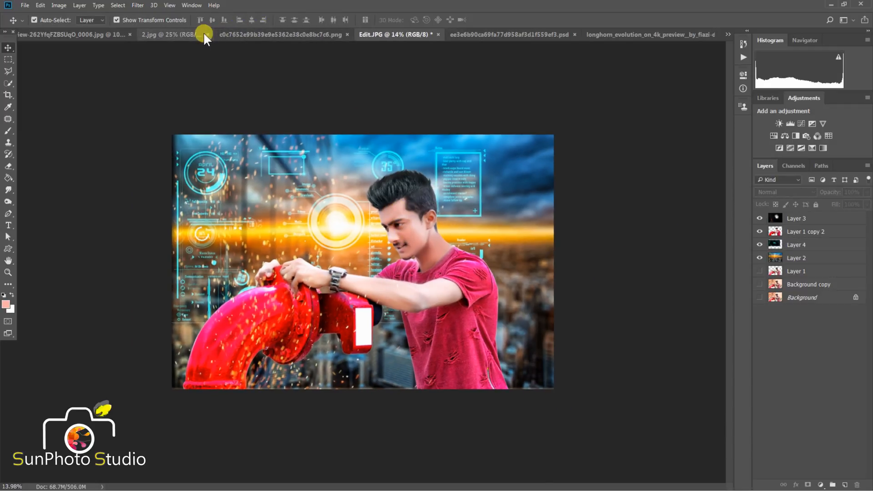
left_click(194, 34)
left_click_drag(287, 189, 369, 242)
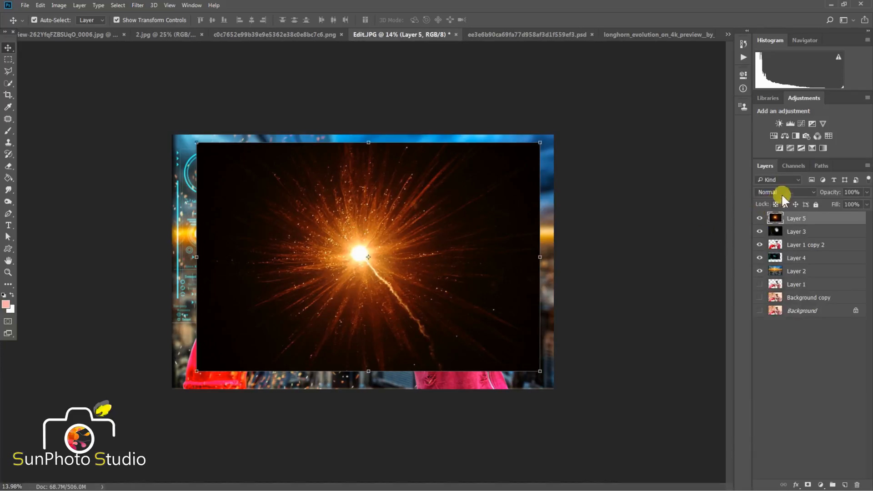
left_click(778, 192)
left_click(771, 269)
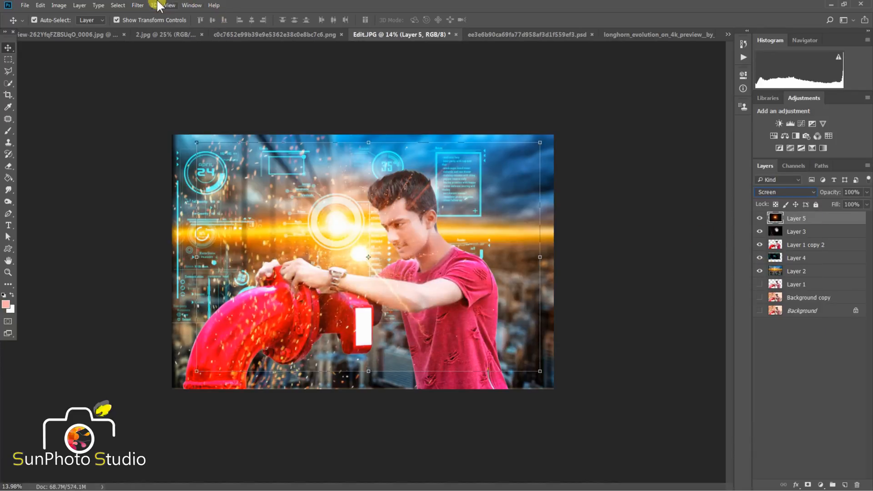
Apply a Gaussian Blur with a 121.5-pixel radius to the firework layer to turn it into a soft warm glow.
left_click(137, 5)
mouse_move(195, 119)
left_click(294, 146)
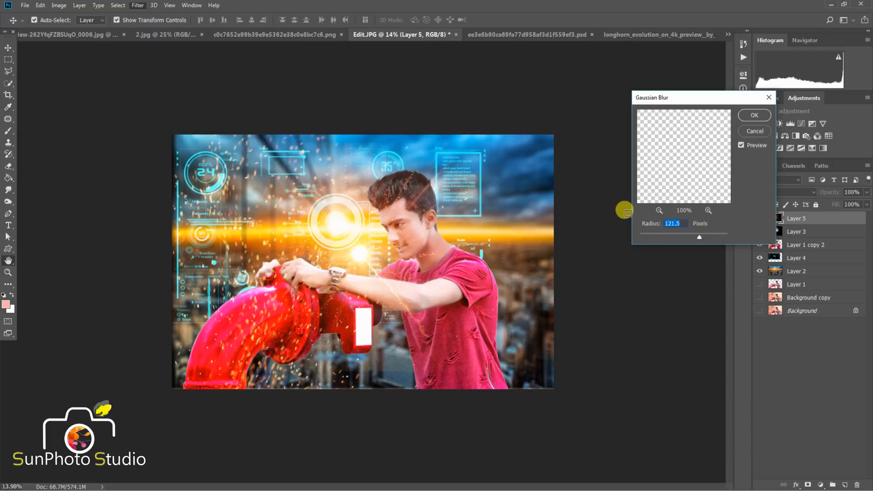
left_click(753, 115)
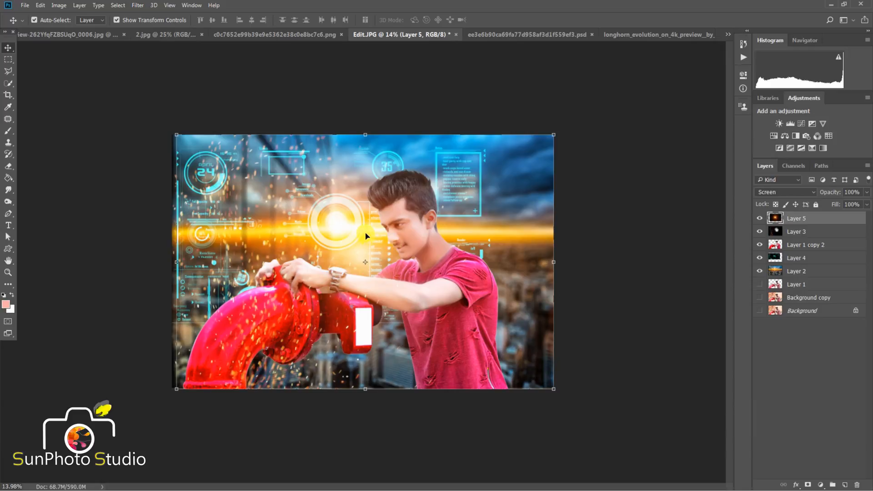
scroll(402, 248, "up", 3)
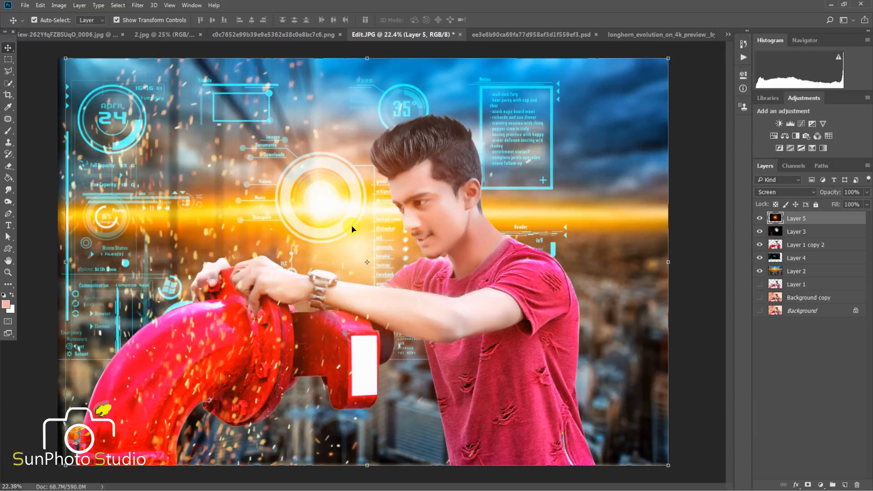
scroll(352, 229, "down", 1)
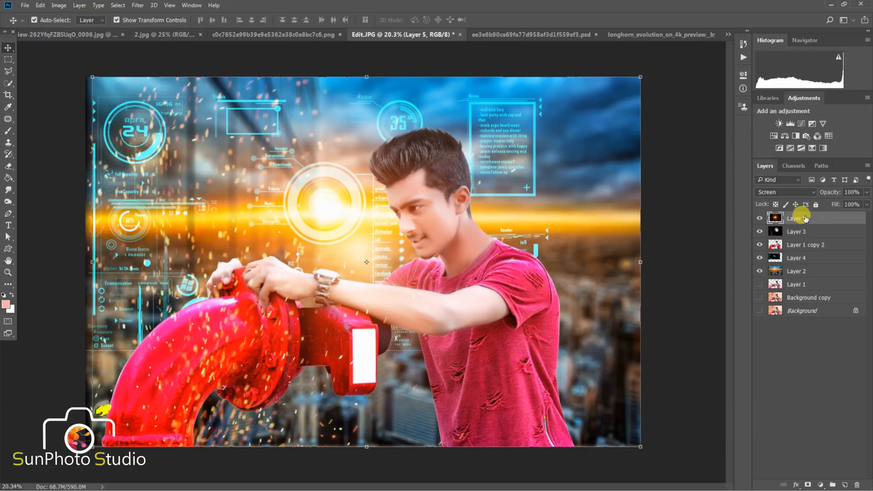
Add a blank layer at the top of the stack and make Layer 1 visible.
left_click(819, 284, "shift")
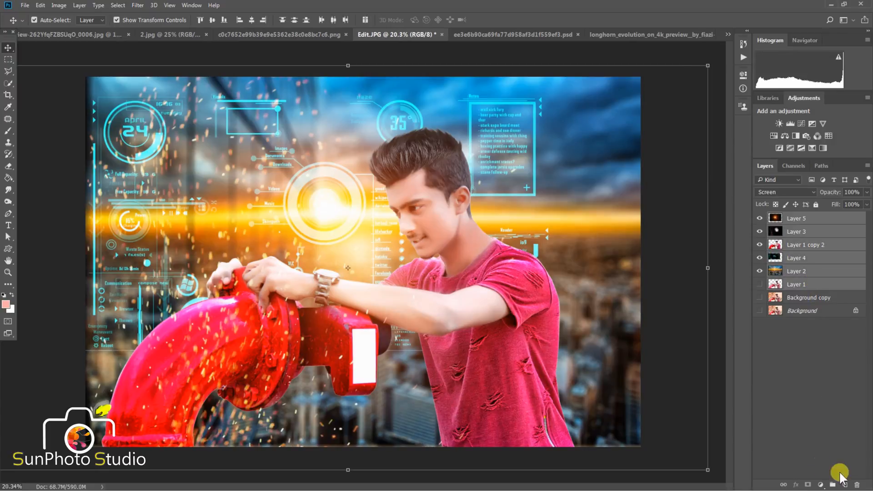
left_click(843, 485)
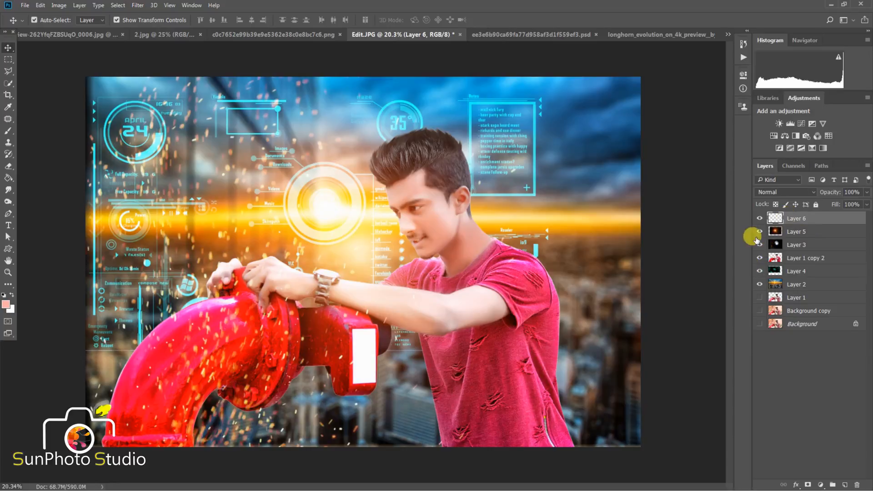
left_click(759, 218, "alt")
left_click_drag(759, 243, 760, 290)
Group Layer 6 through Layer 1 and toggle the group's visibility to compare the composite with the original photo.
left_click(796, 300, "shift")
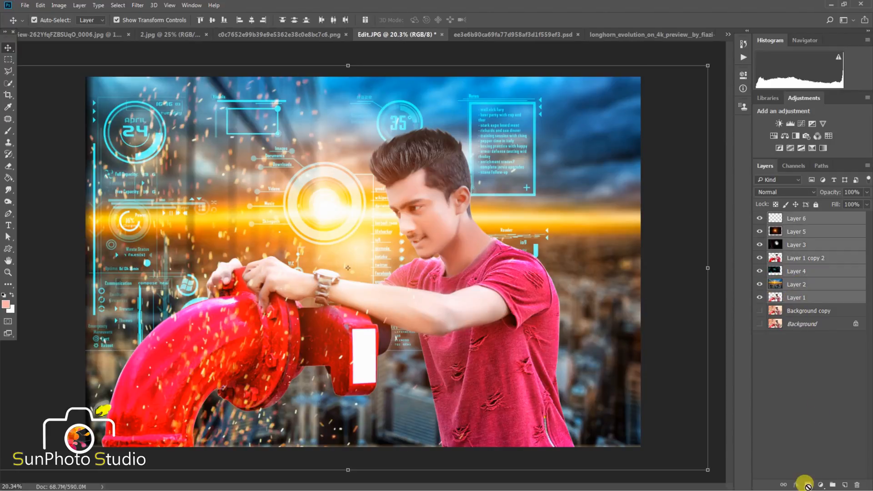
left_click(829, 485)
key("ctrl+minus")
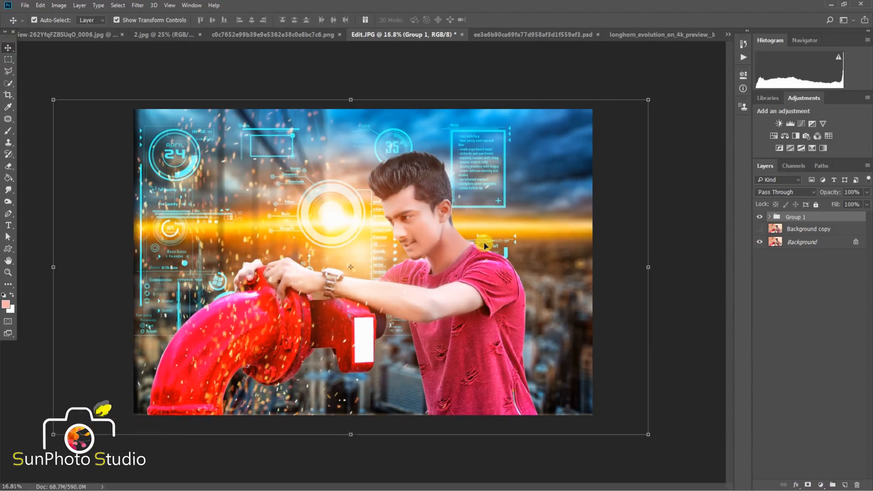
left_click(760, 217)
left_click(759, 217)
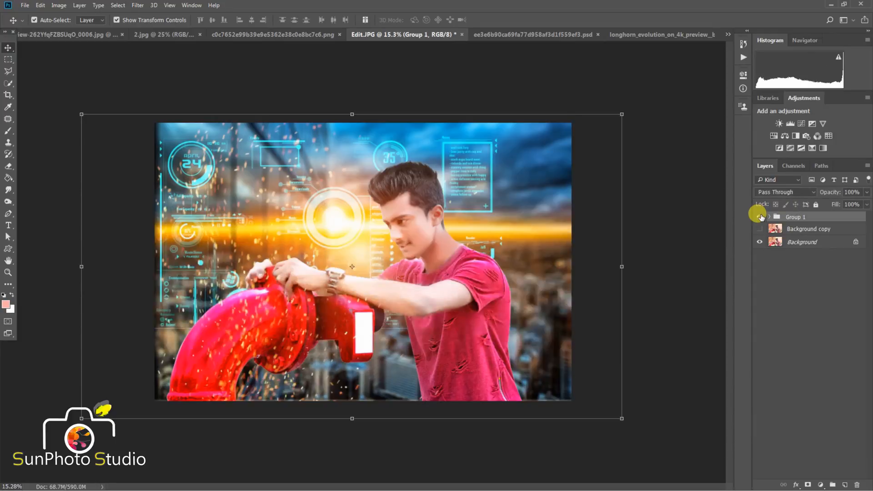
left_click(760, 217)
left_click(760, 217)
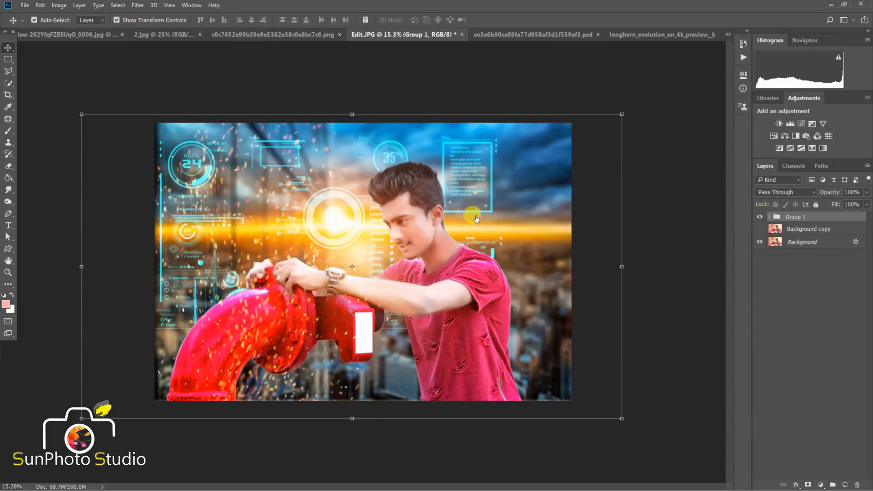